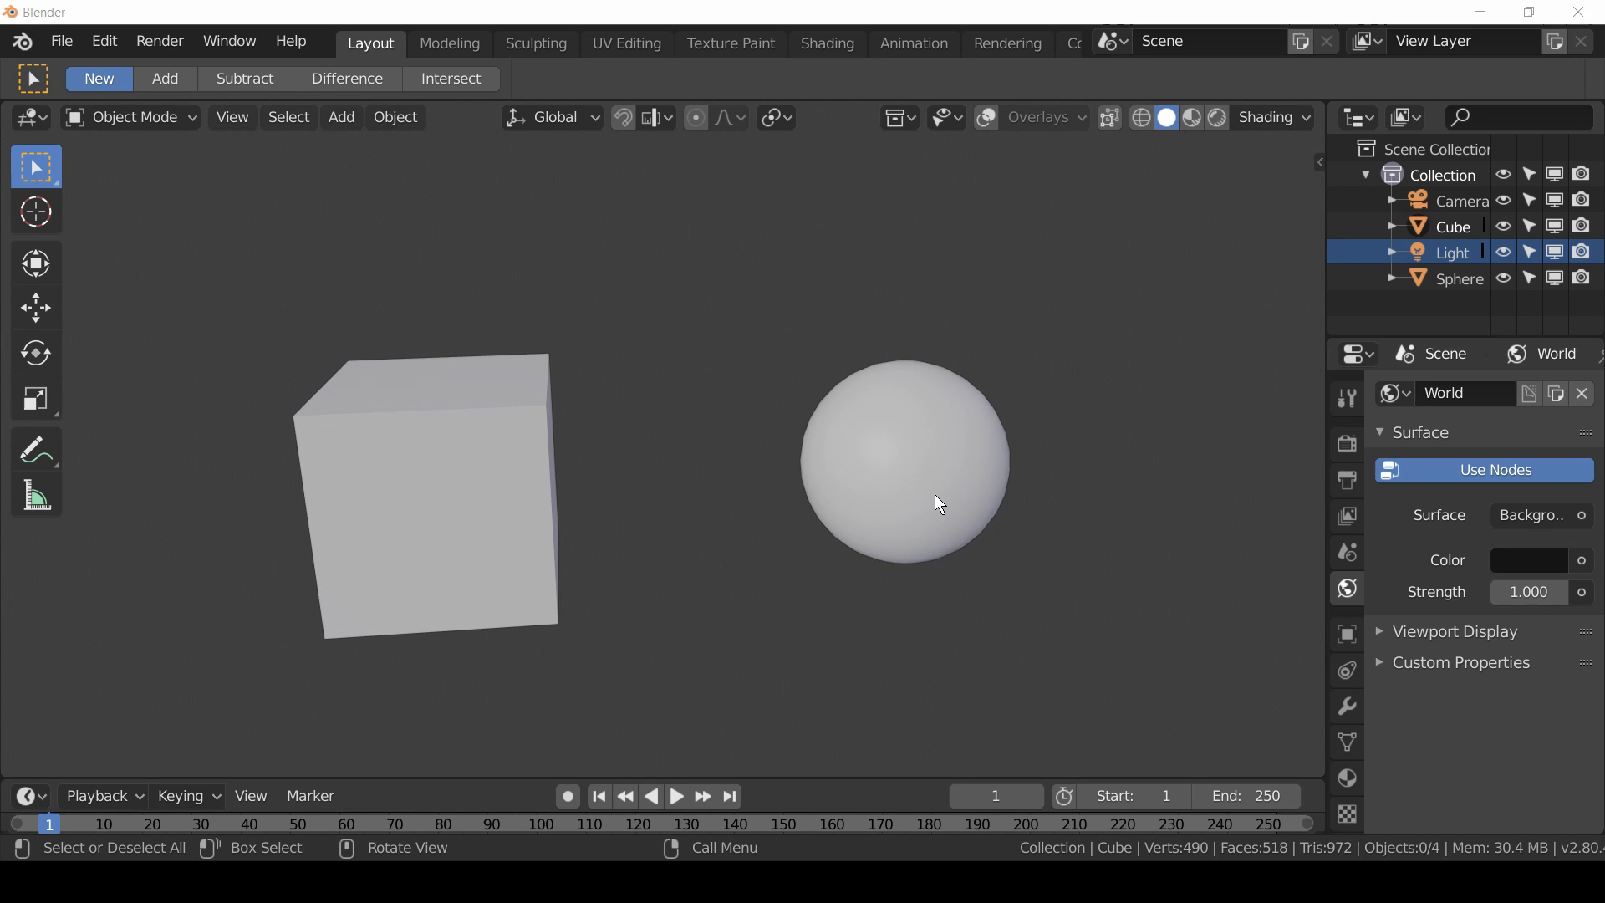
# - Preview rendered shading, then go back to solid shading with grid, axes and navigation overlays on
pyautogui.click(1220, 116)
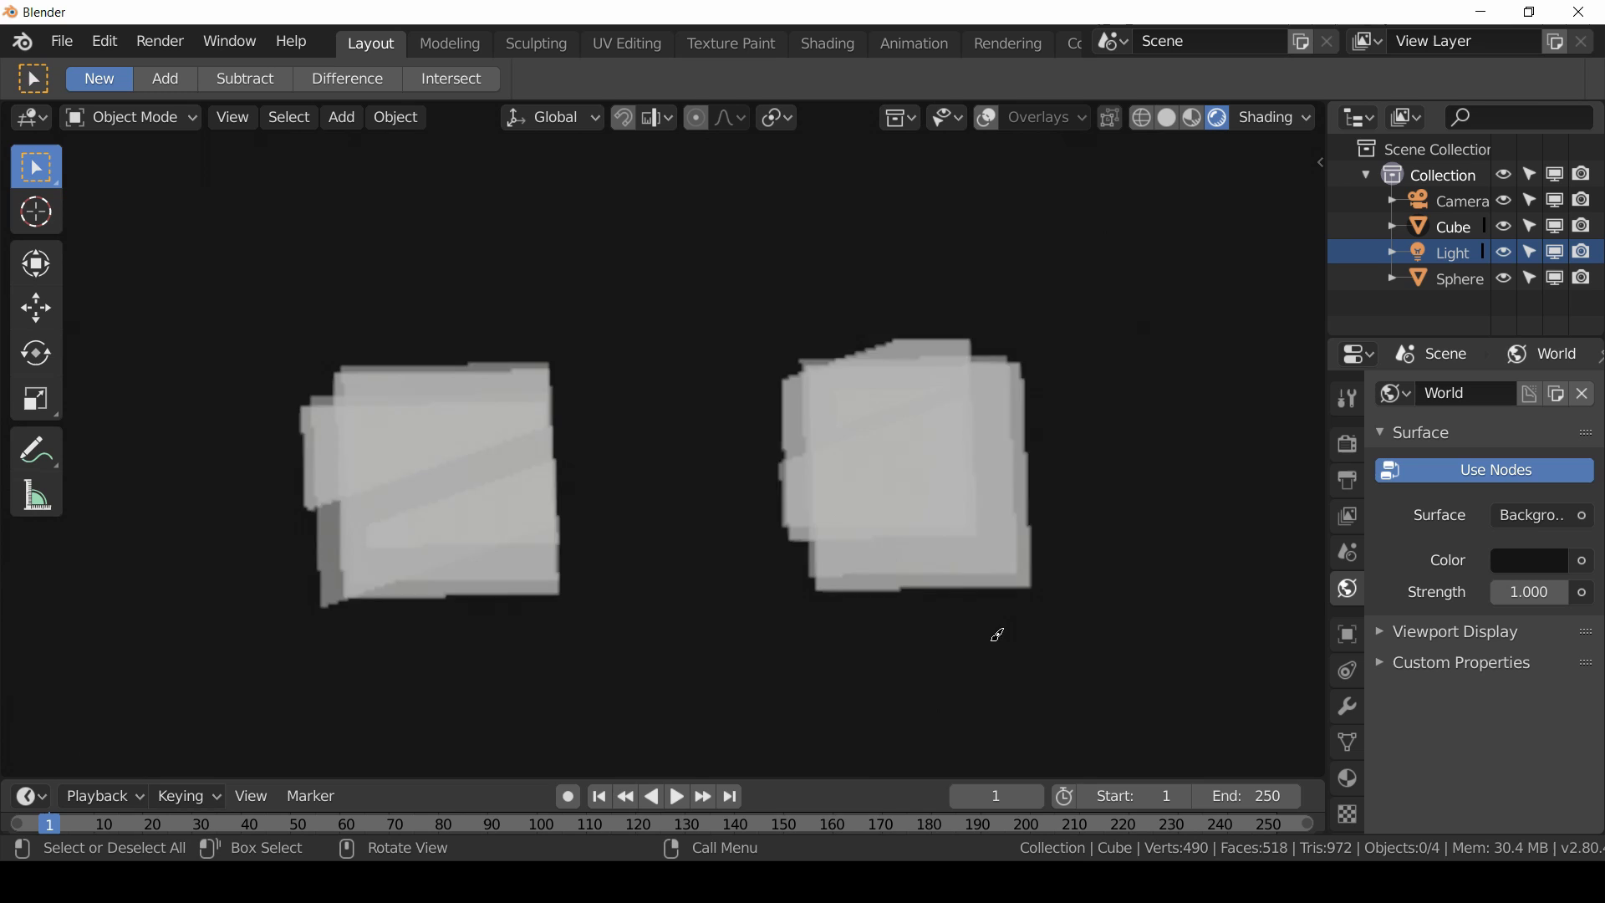
pyautogui.click(1168, 118)
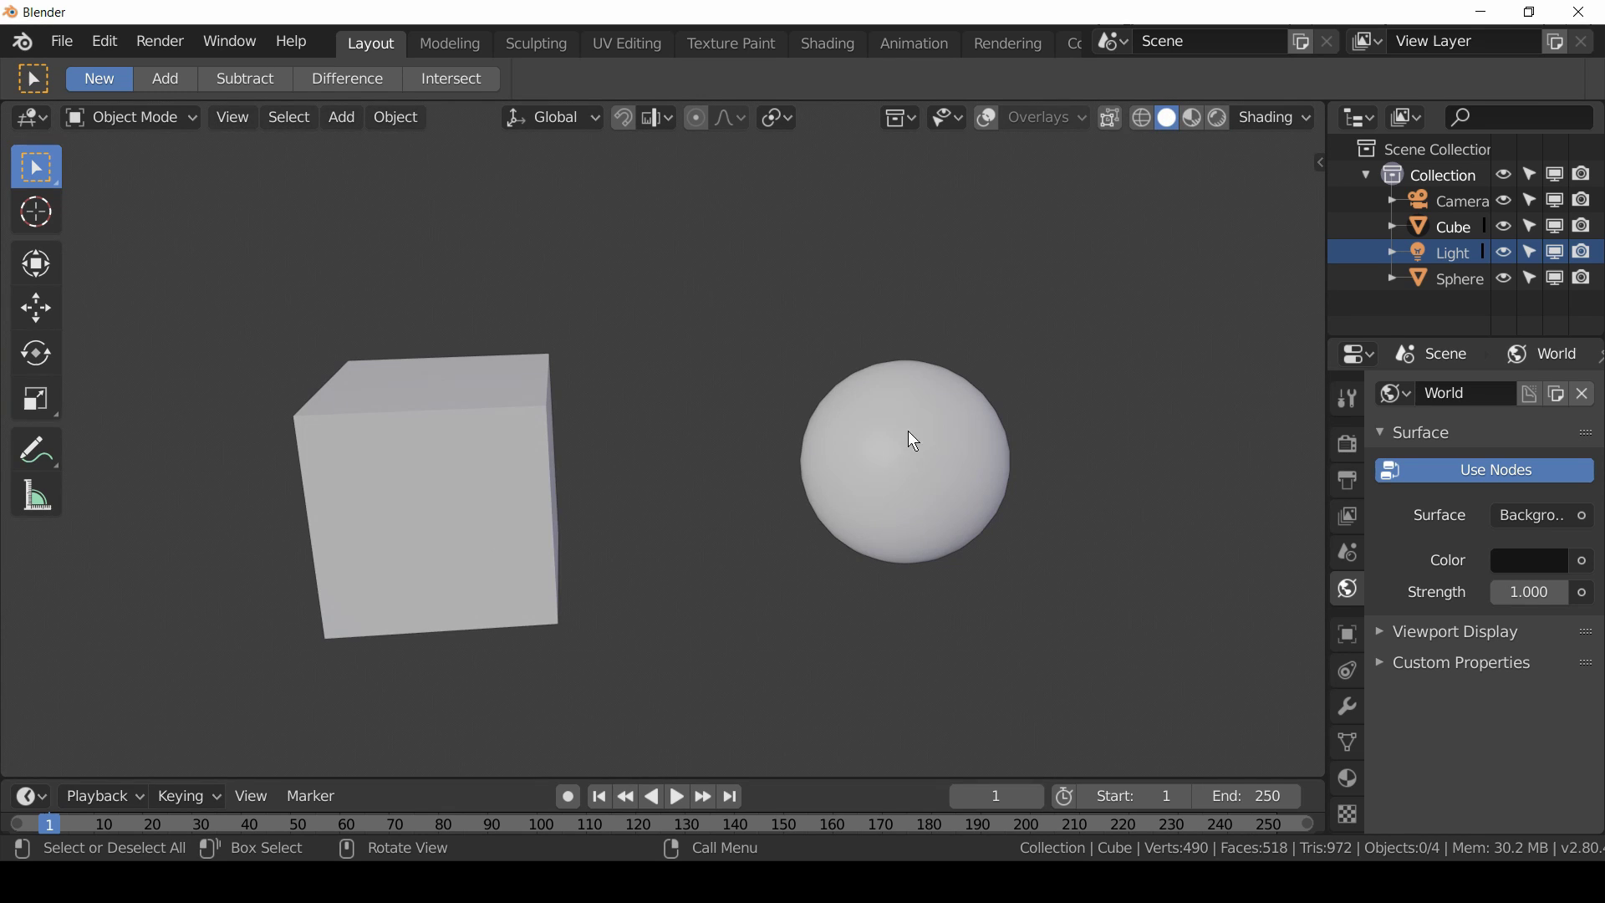
pyautogui.click(988, 119)
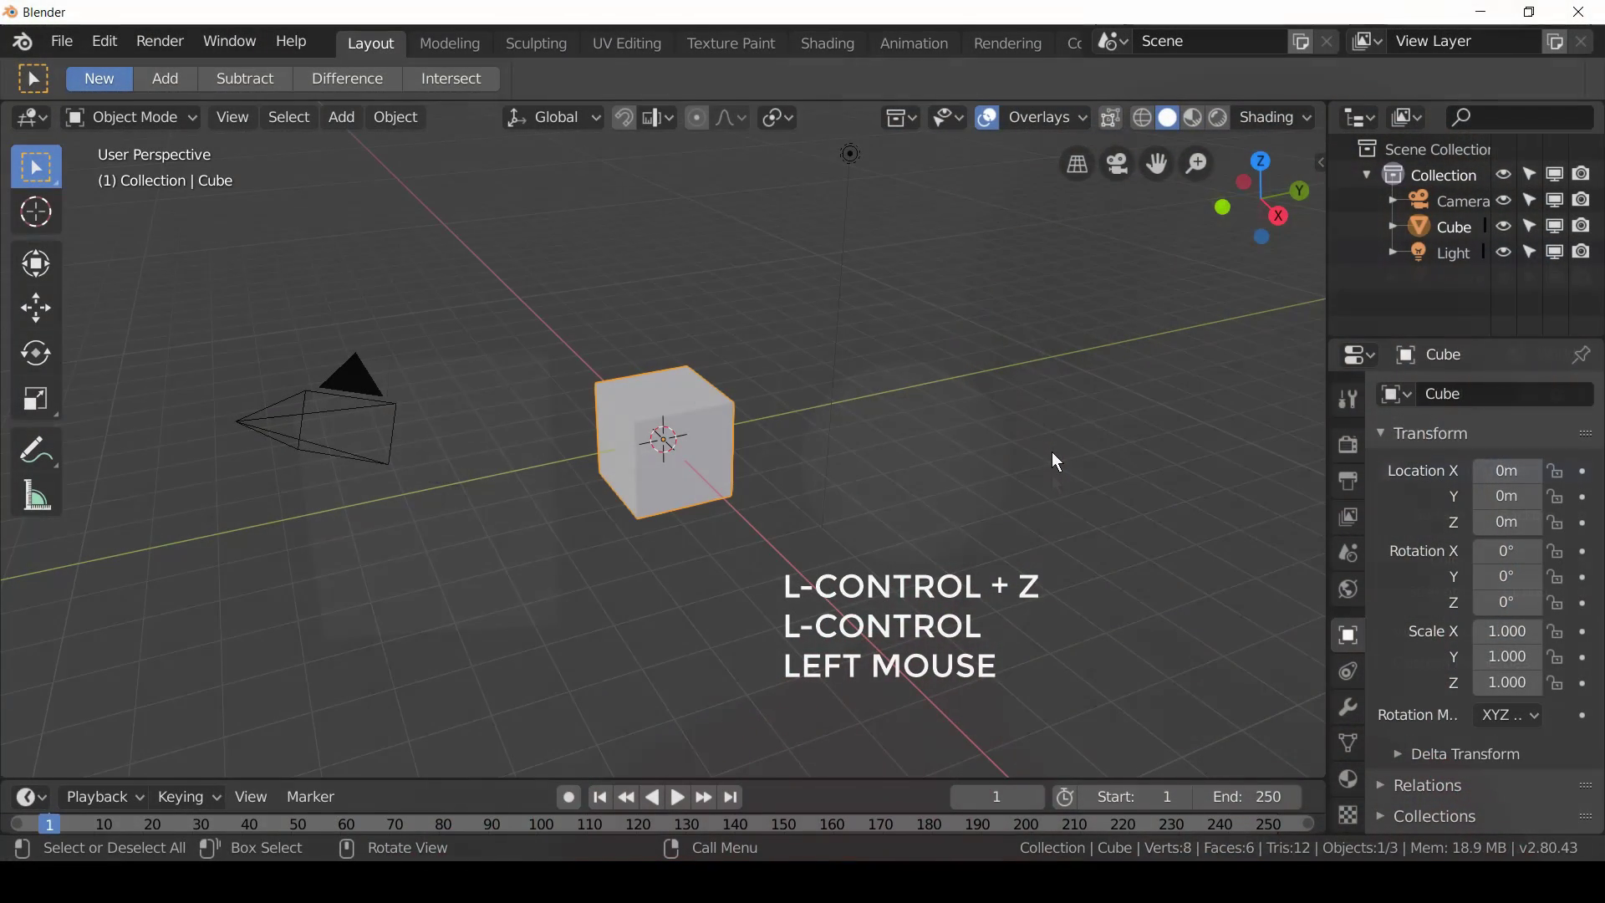
# - Add a UV sphere at the origin, zoom in, and hide the default Cube
pyautogui.hotkey('shift', 'a')
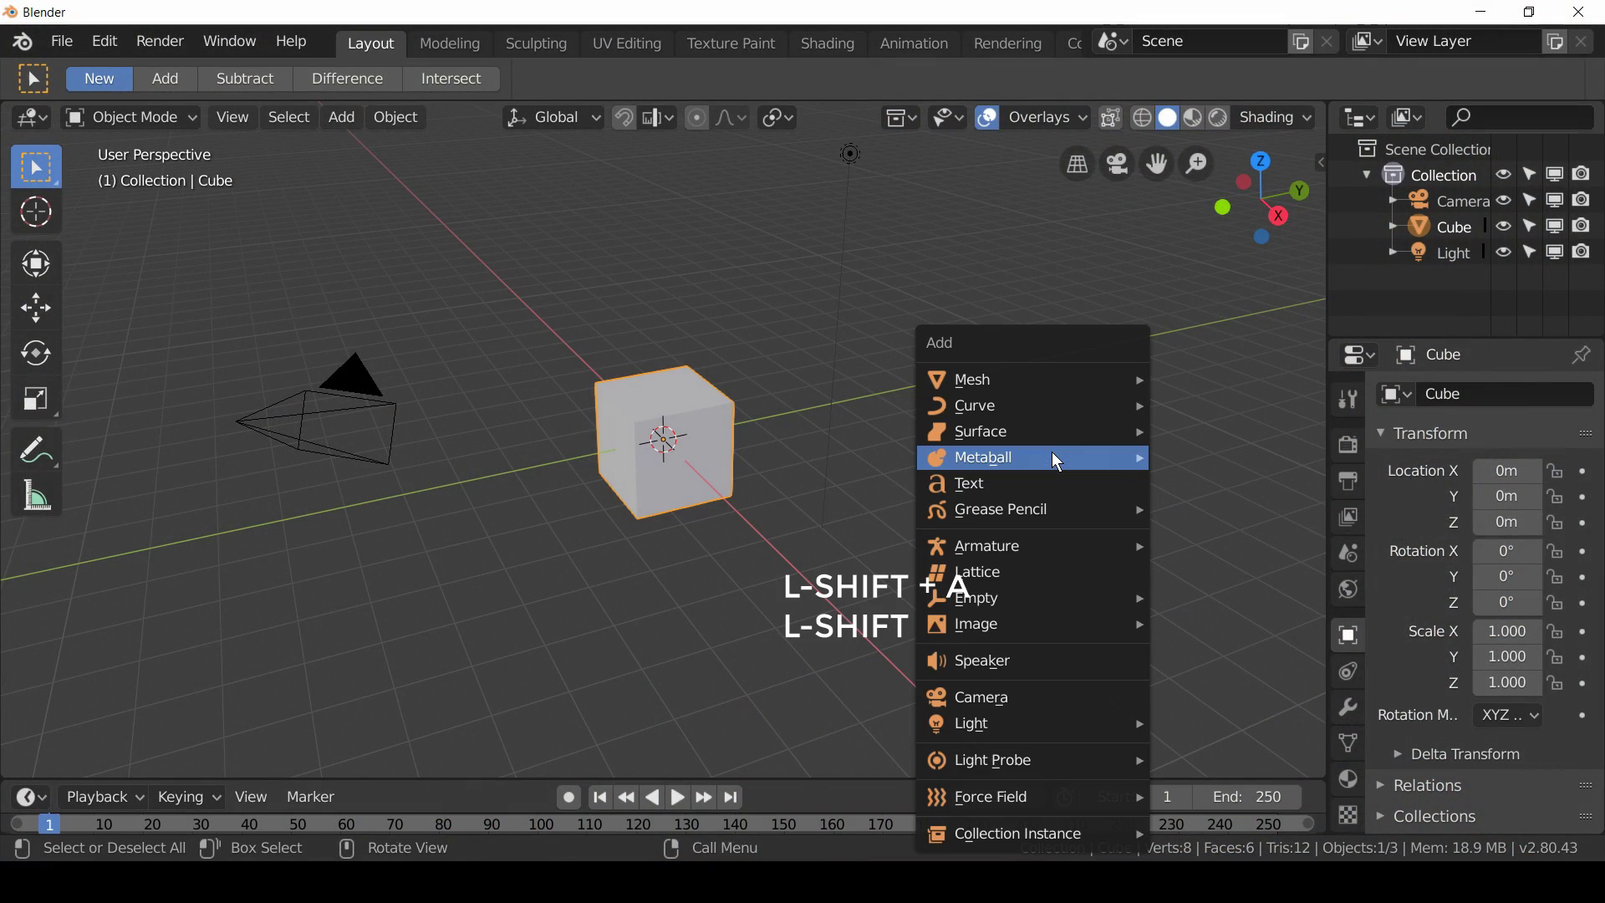
pyautogui.moveTo(1050, 374)
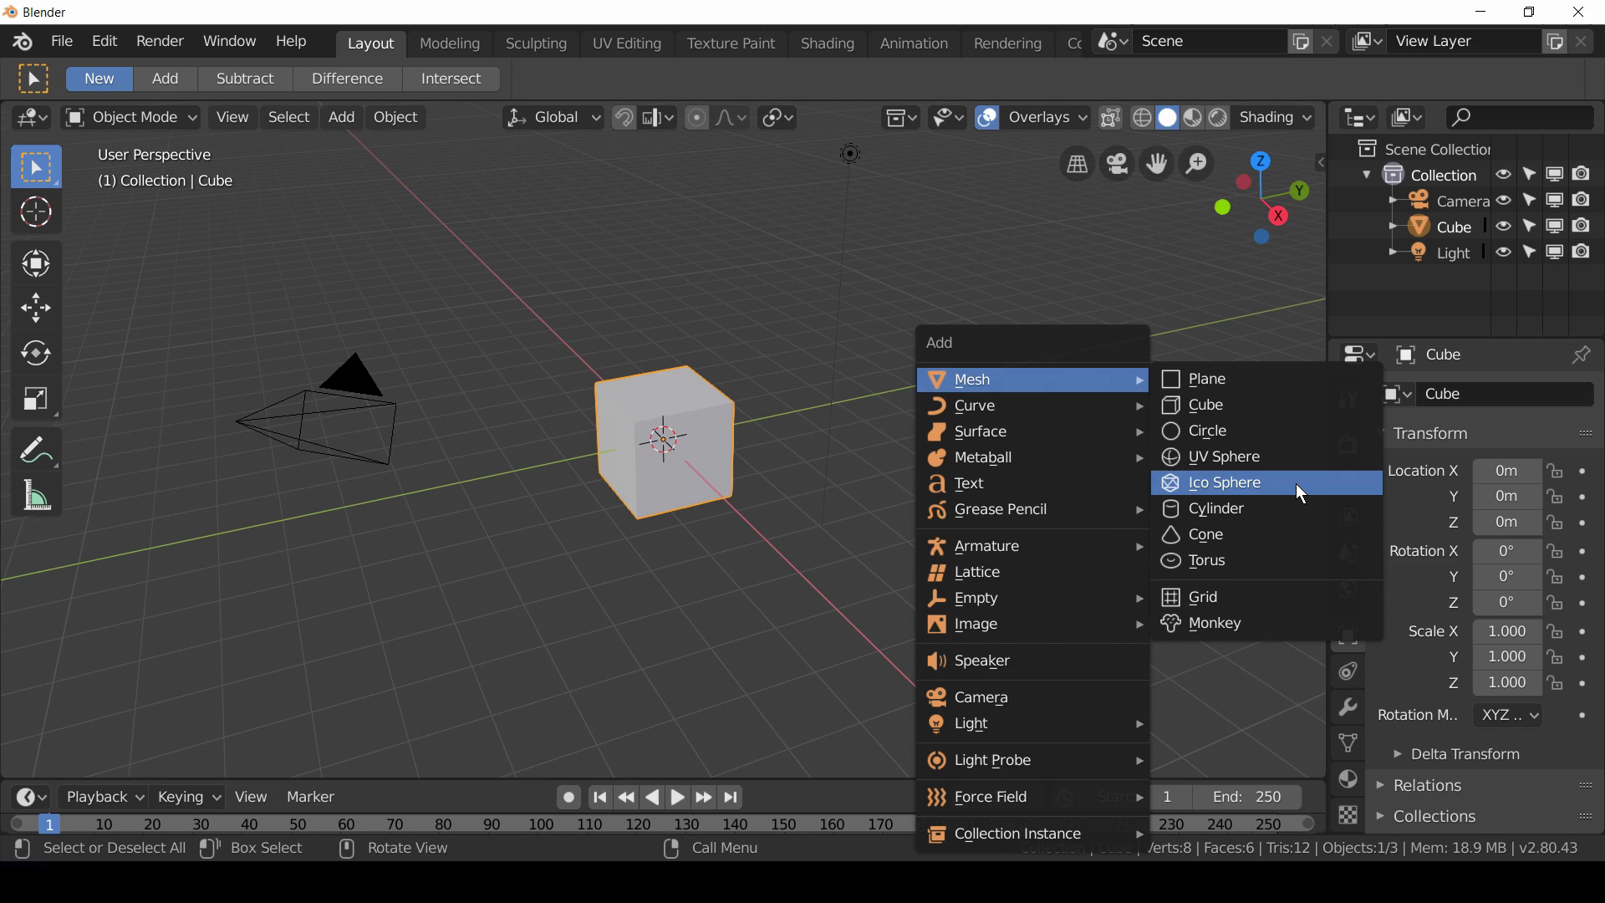
pyautogui.click(1304, 455)
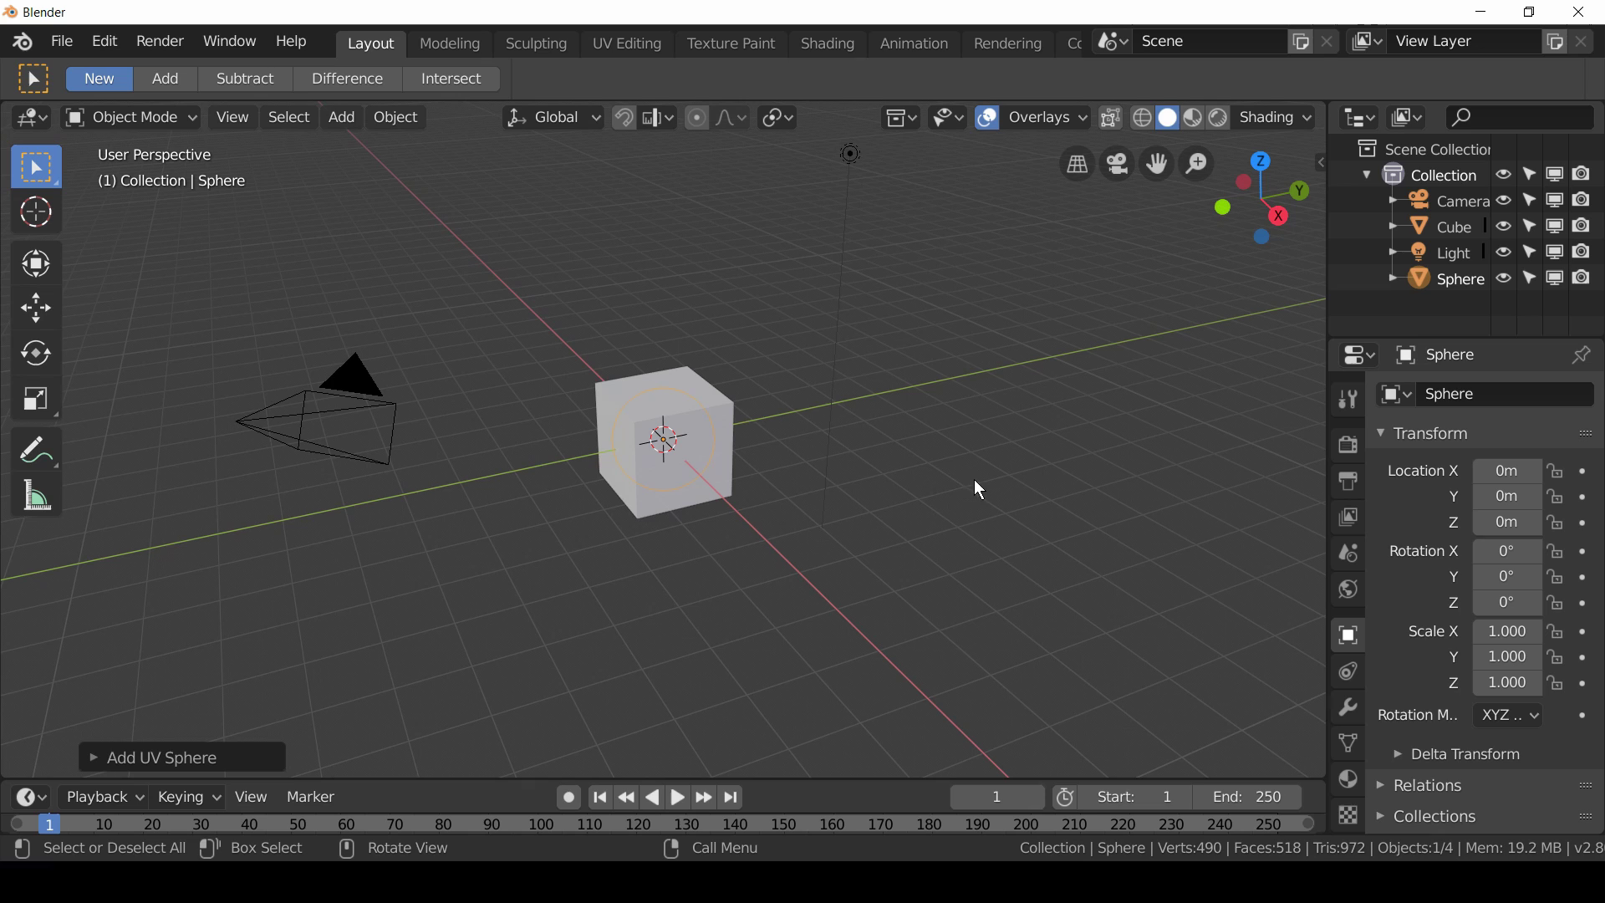
pyautogui.scroll(3, 906, 563)
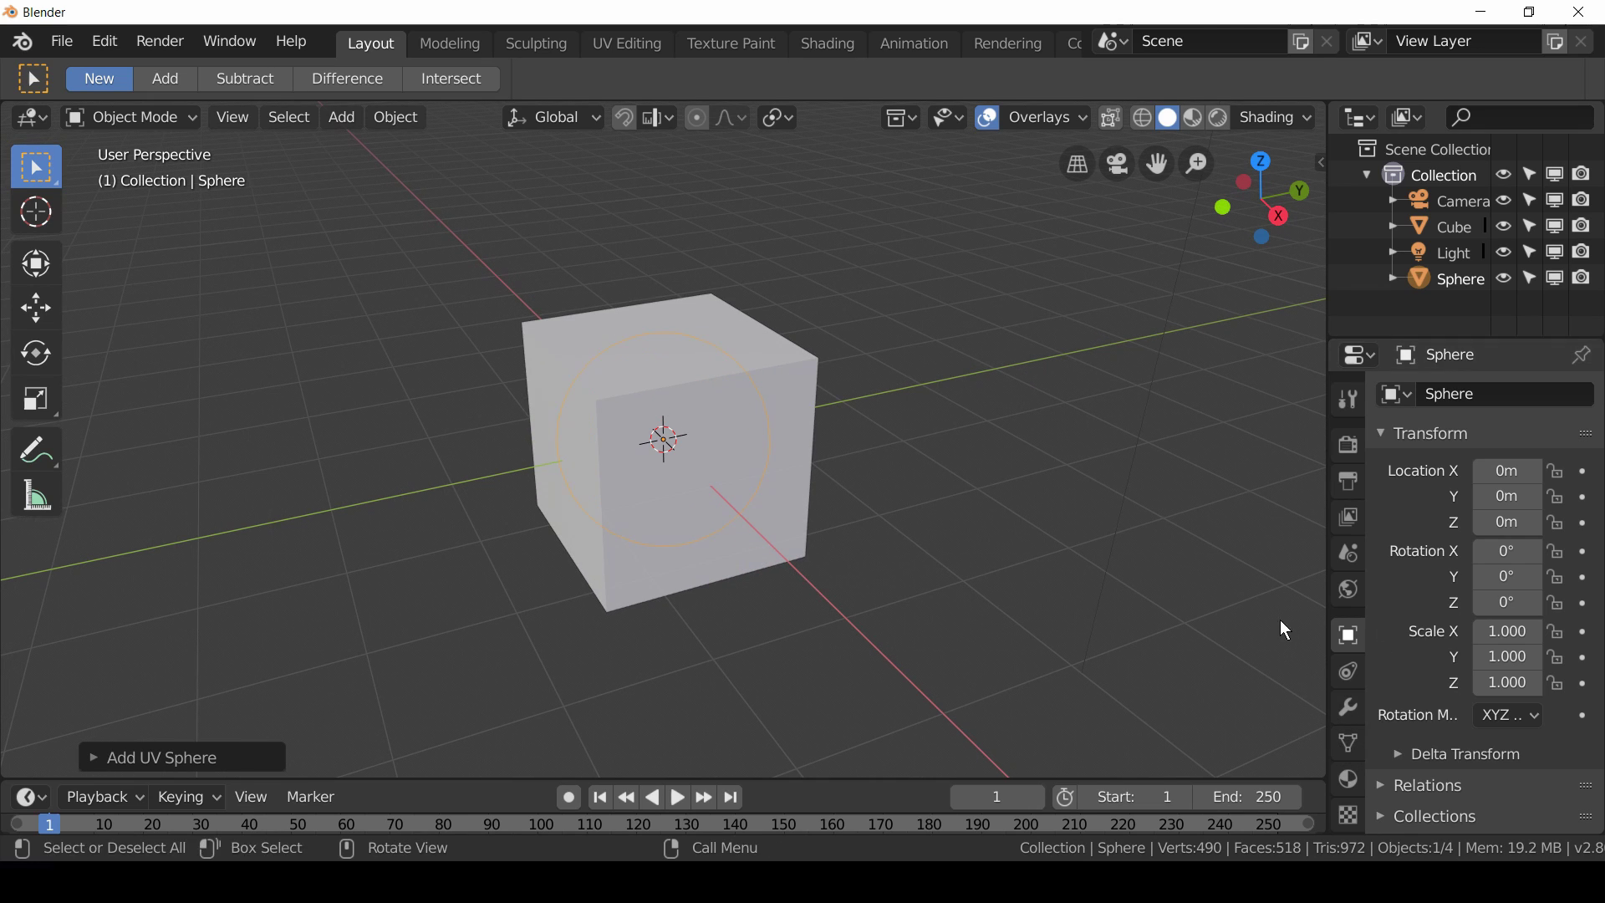
pyautogui.click(1505, 226)
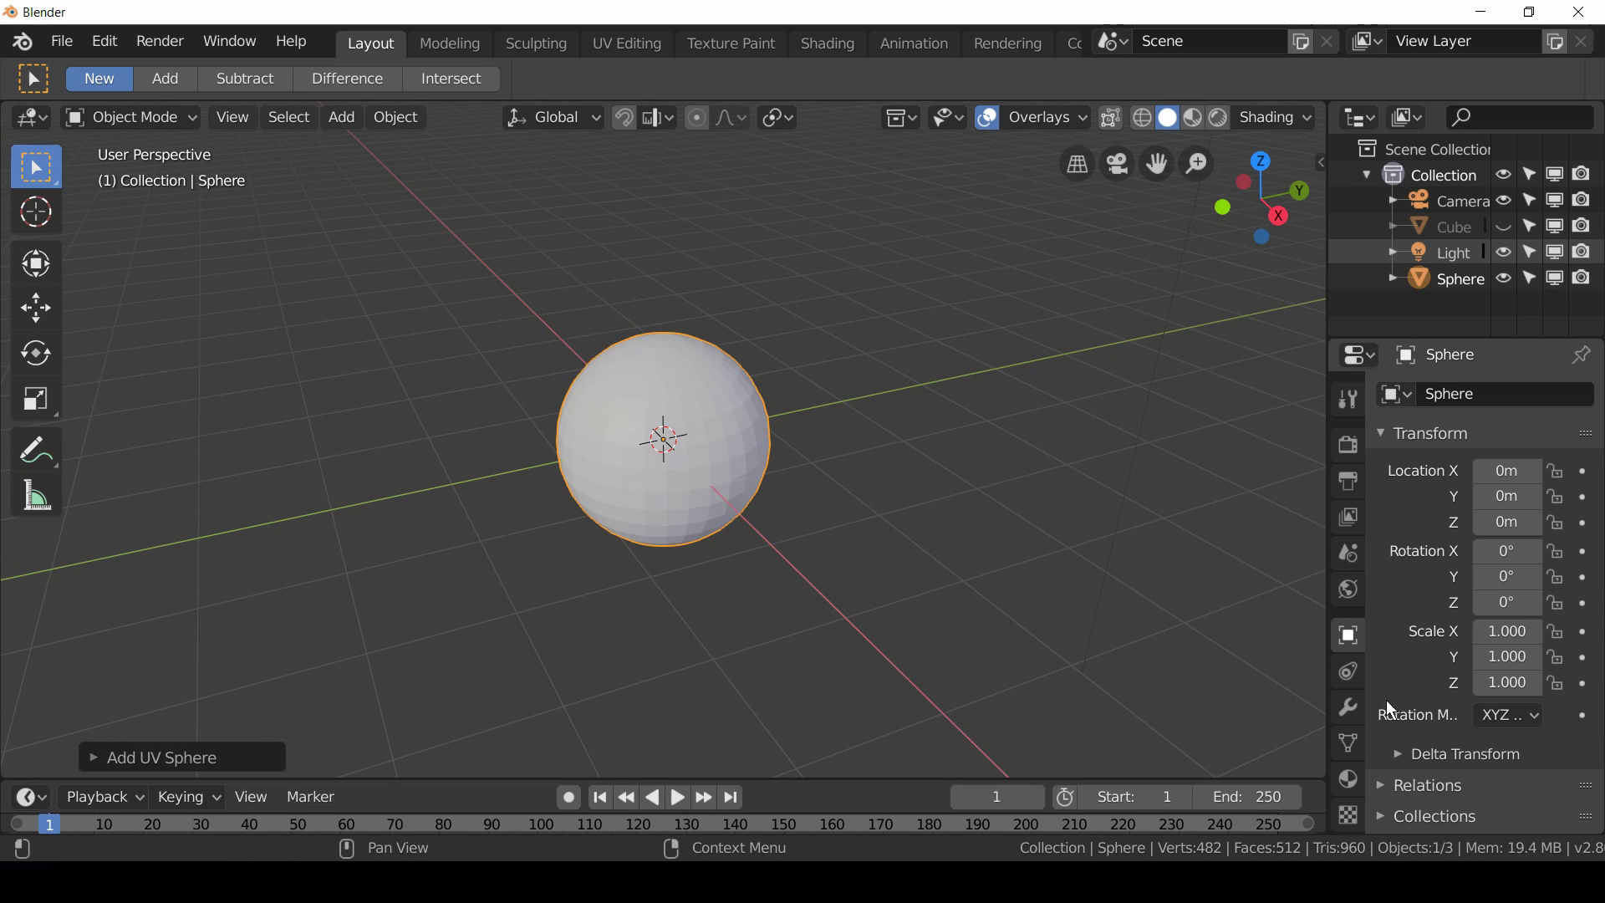
# - Create a new material on the sphere and name it 'Volume'
pyautogui.click(1351, 784)
pyautogui.click(1466, 499)
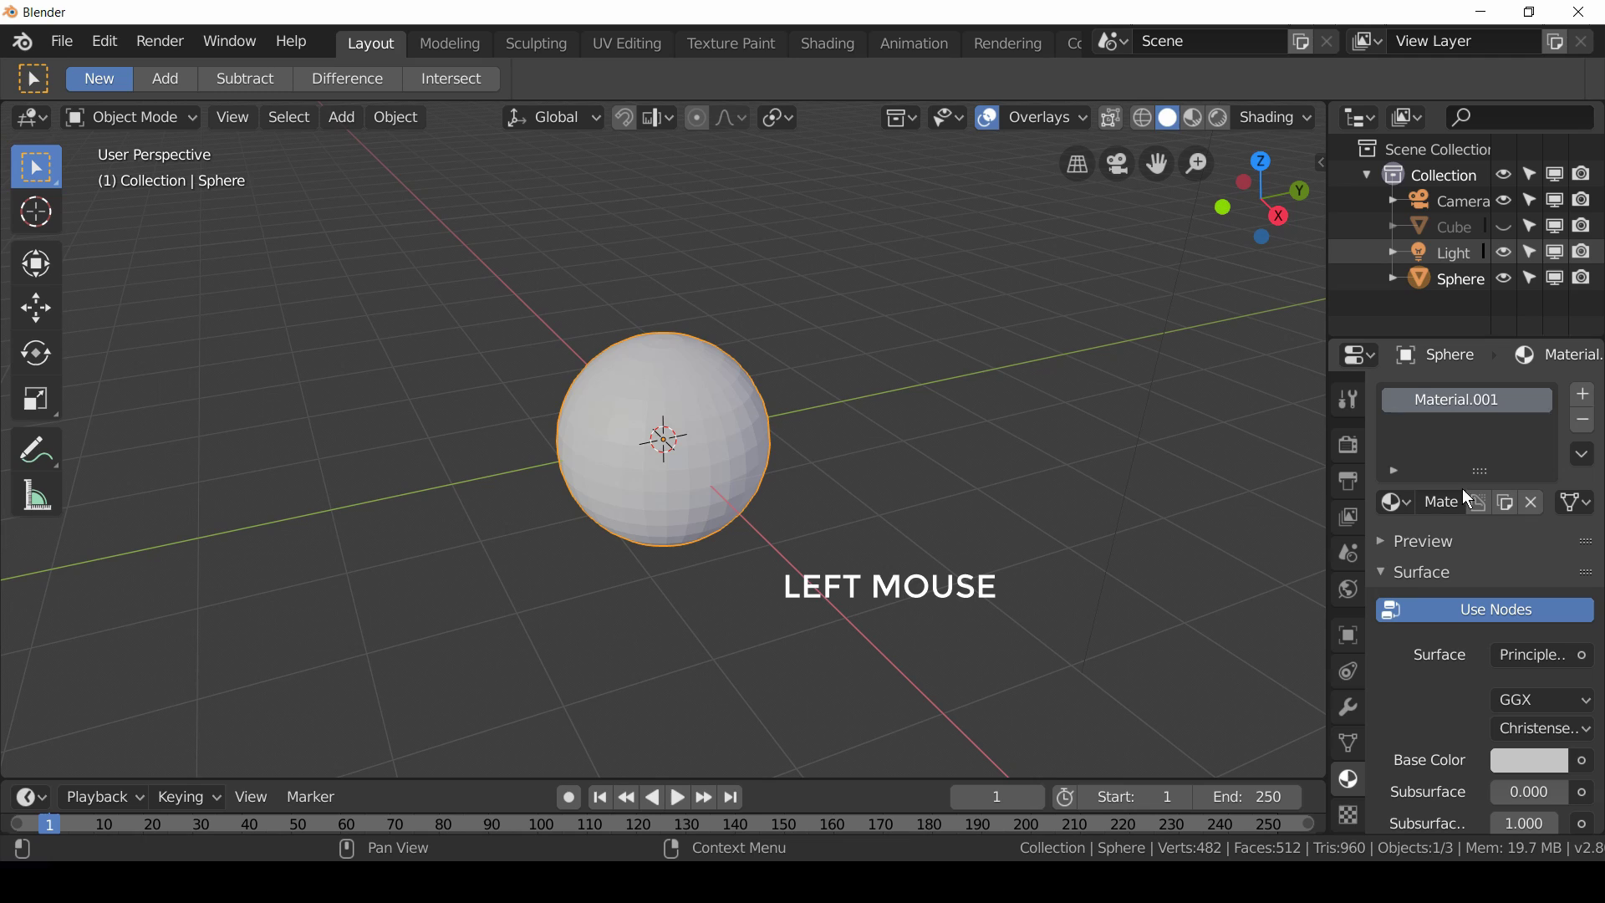
pyautogui.click(1440, 503)
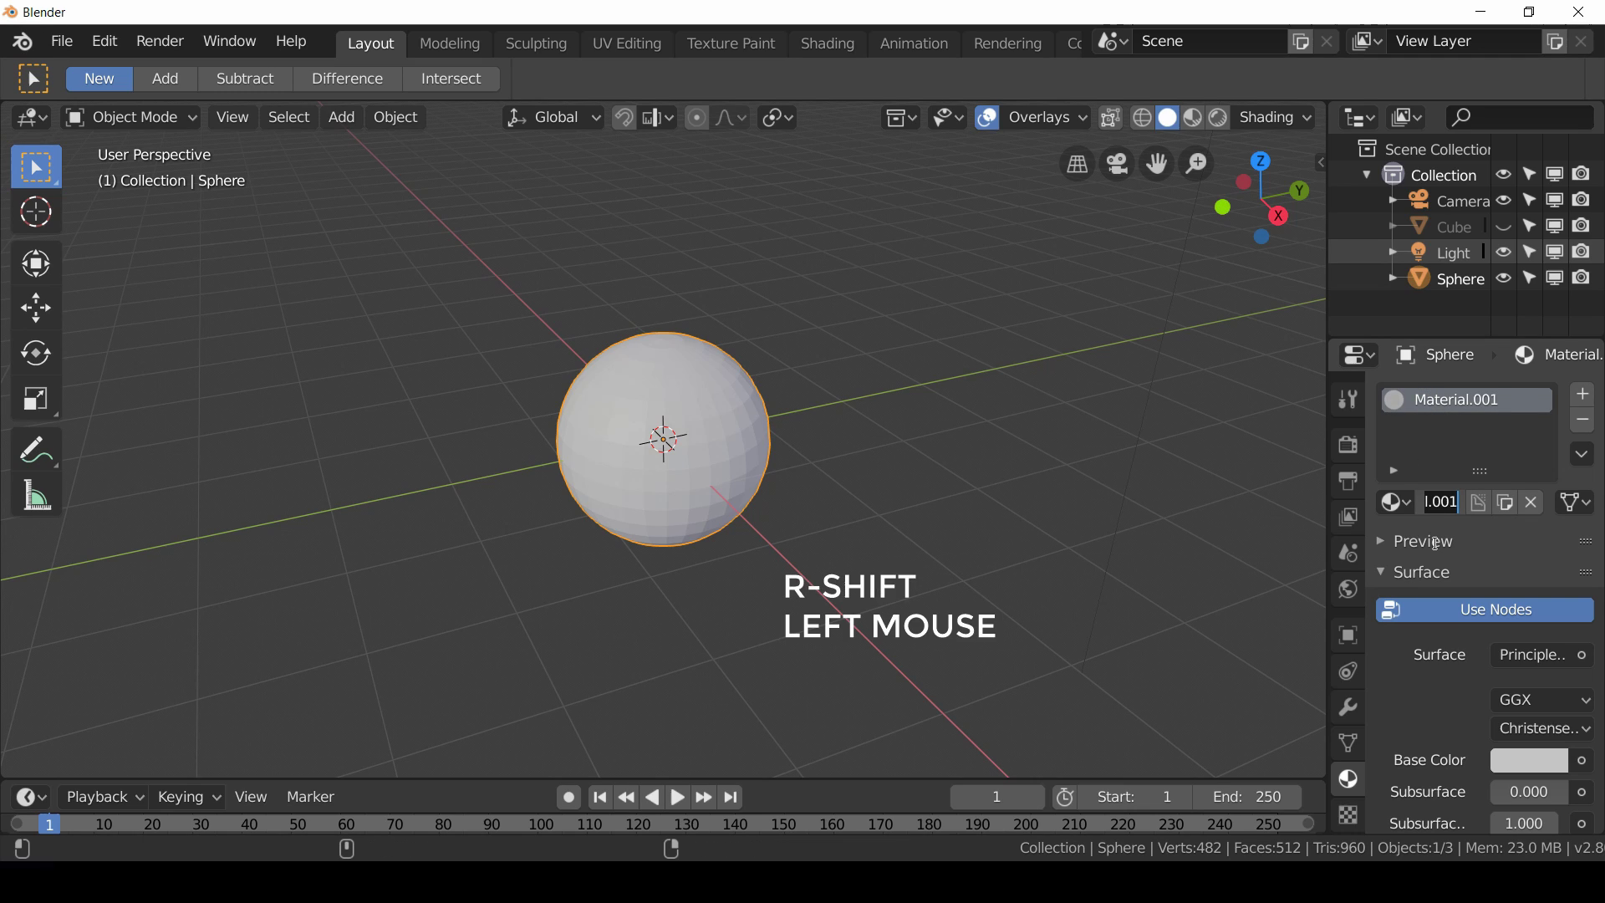
pyautogui.write('Volume')
pyautogui.press('Return')
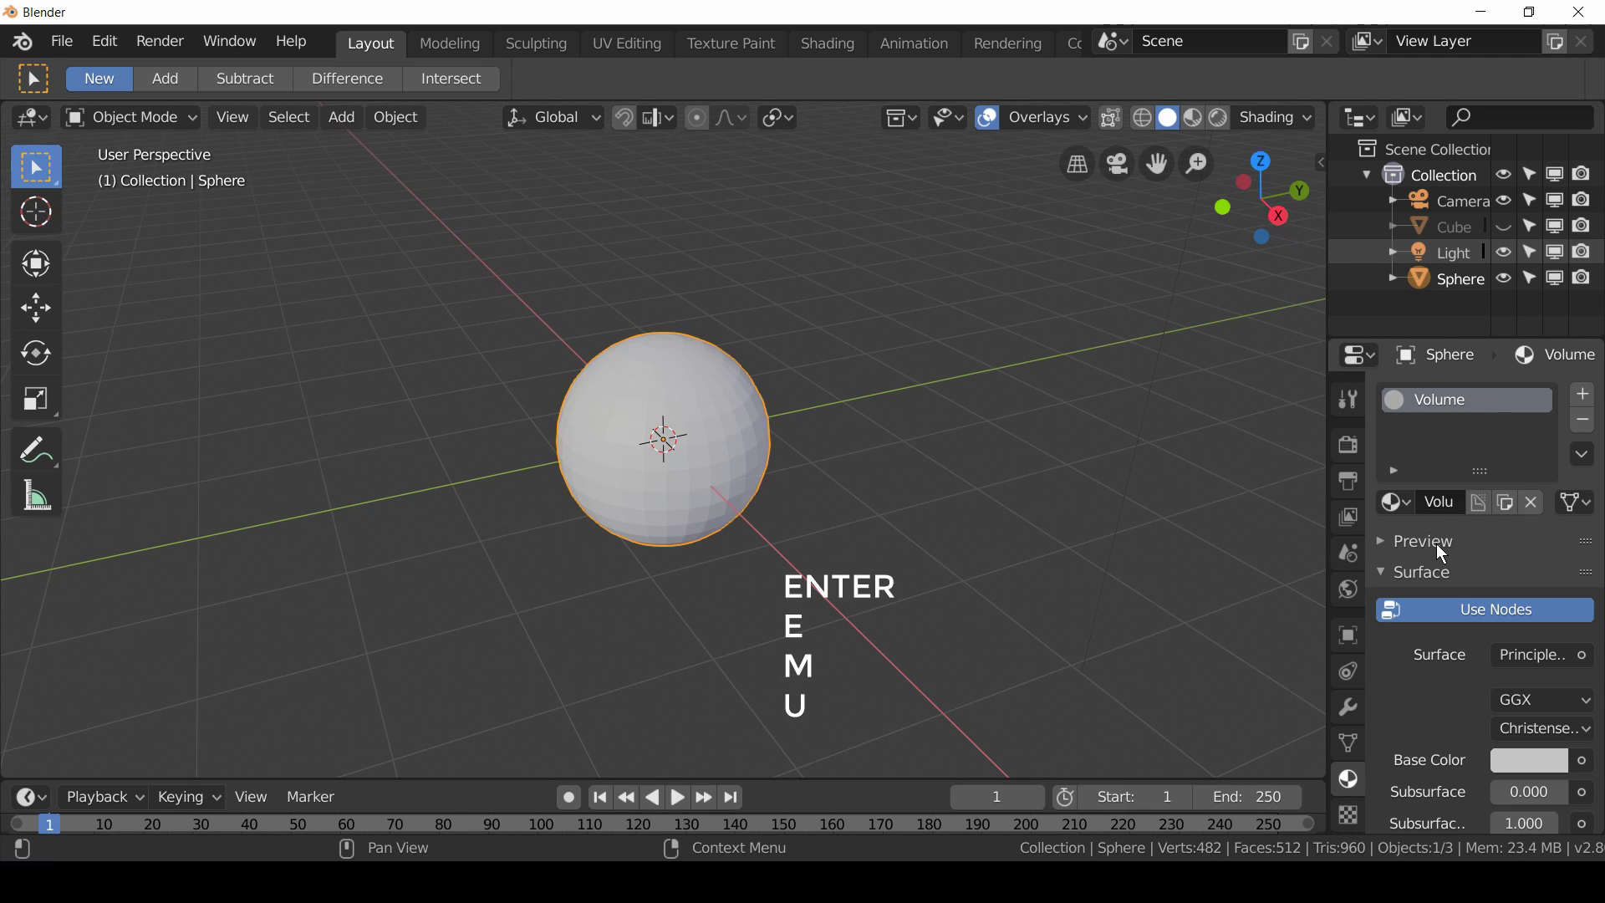
# - Widen the properties area and remove the material's Surface shader
pyautogui.scroll(-3, 1438, 629)
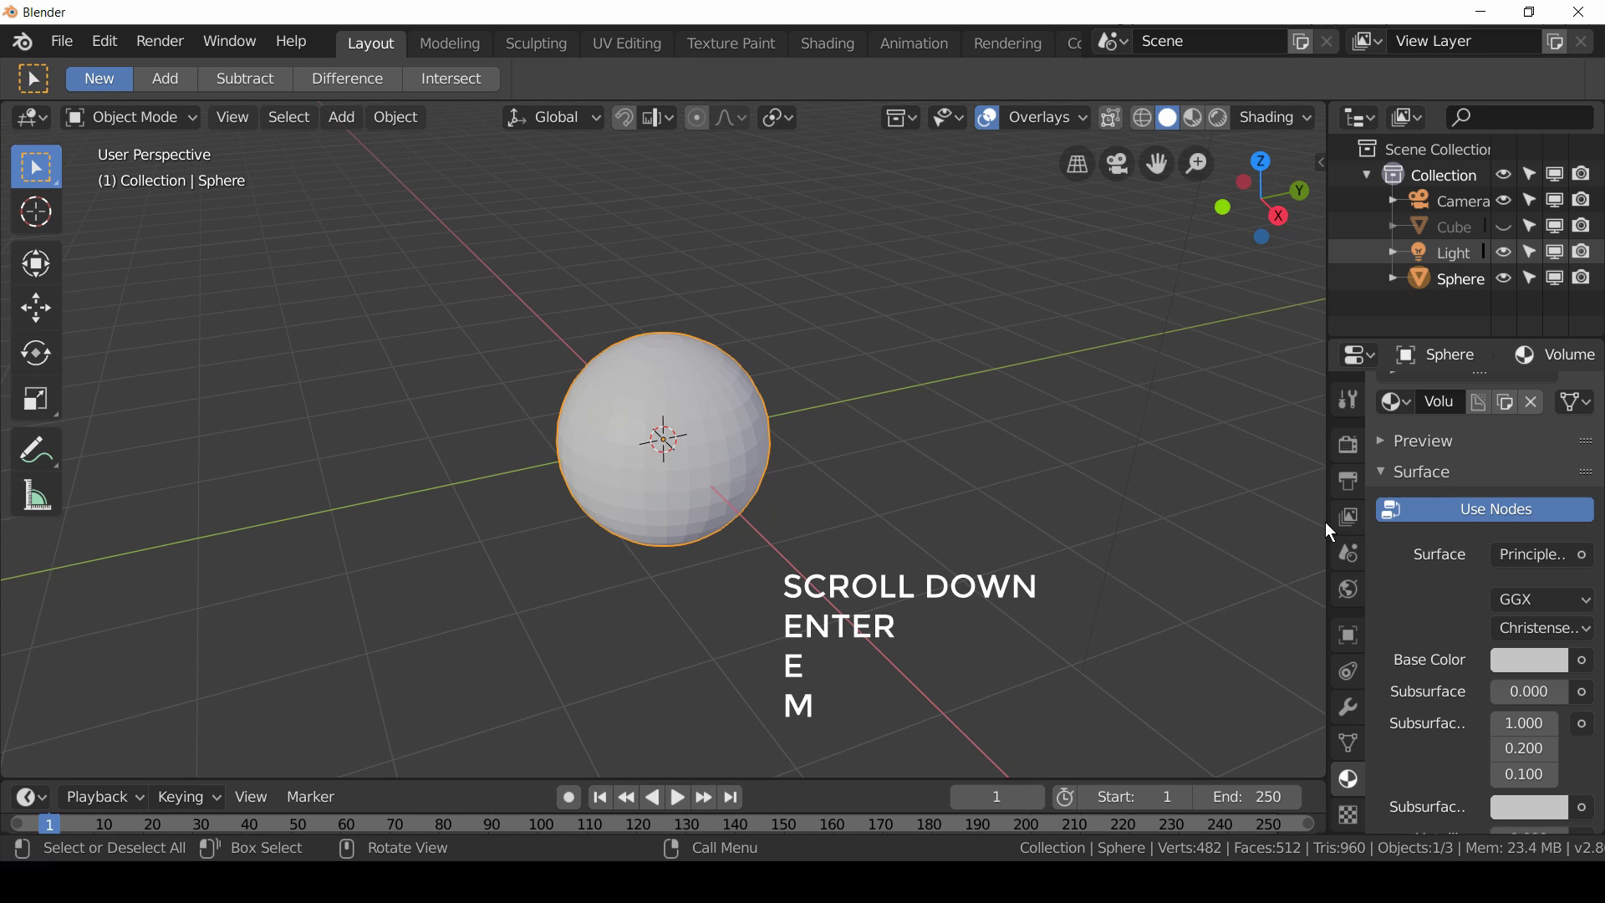
pyautogui.moveTo(1335, 527); pyautogui.dragTo(1009, 553)
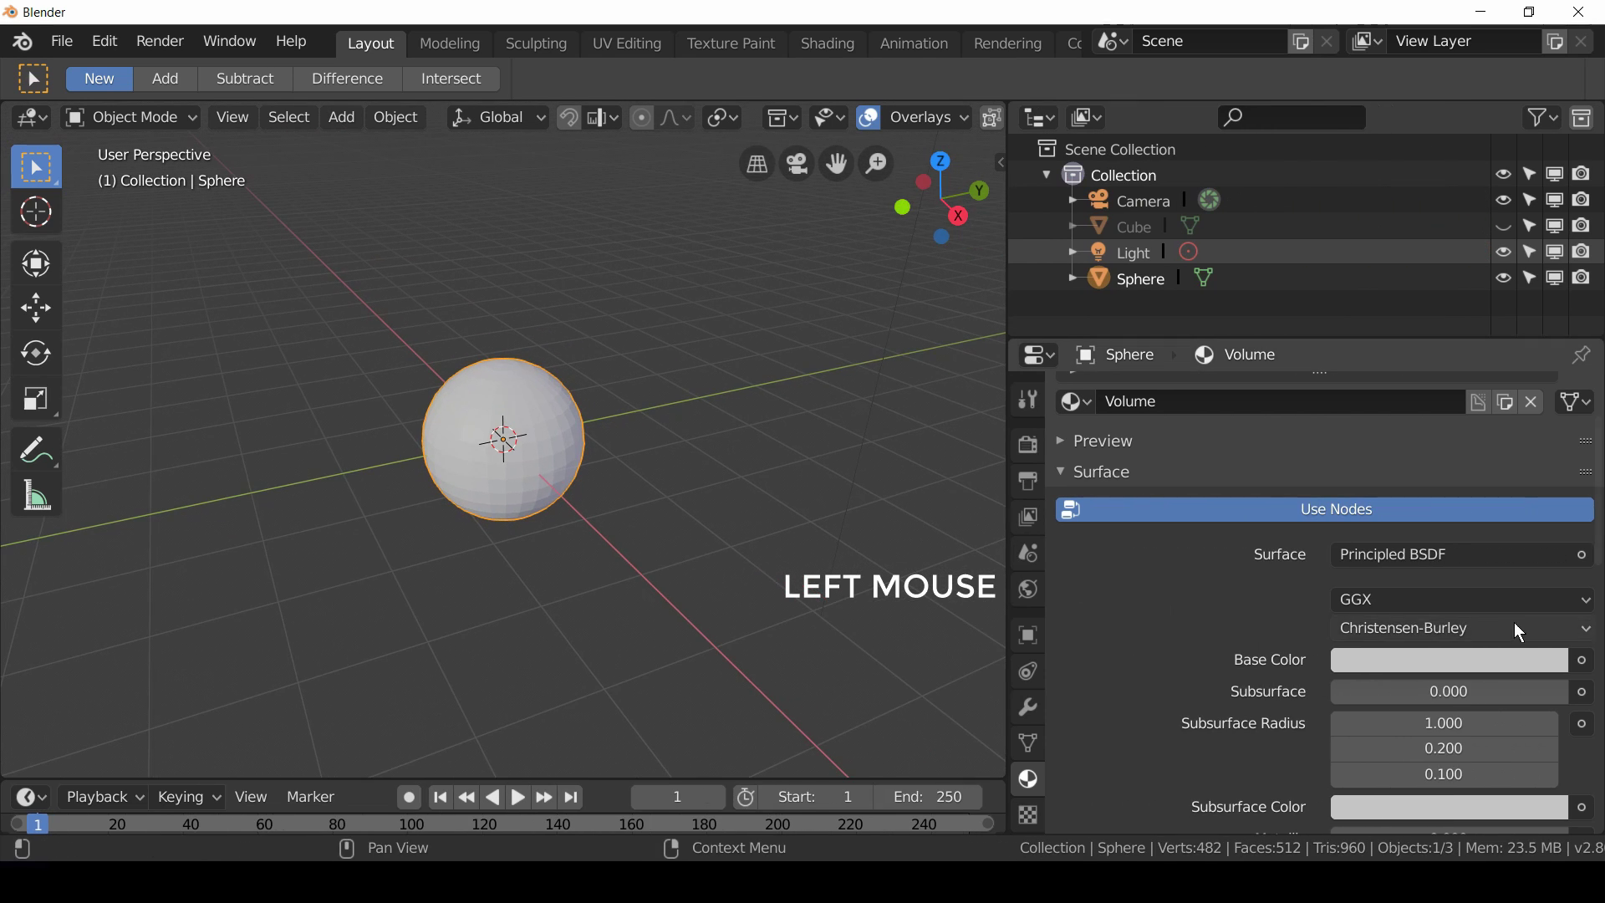
pyautogui.click(1550, 554)
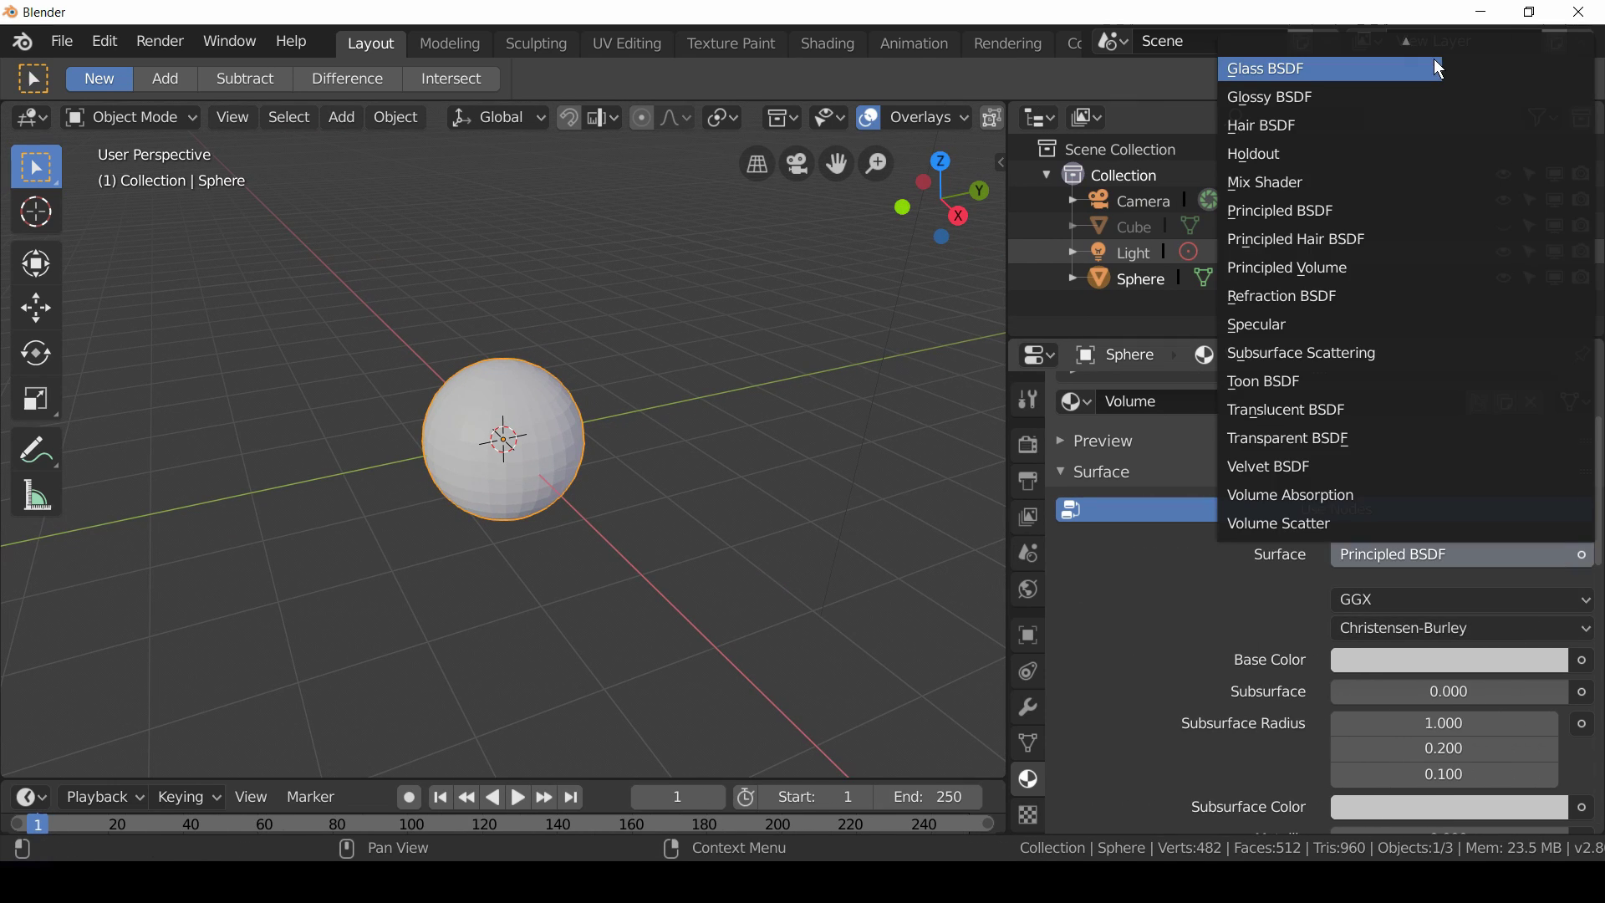
pyautogui.moveTo(1398, 40)
pyautogui.click(1484, 87)
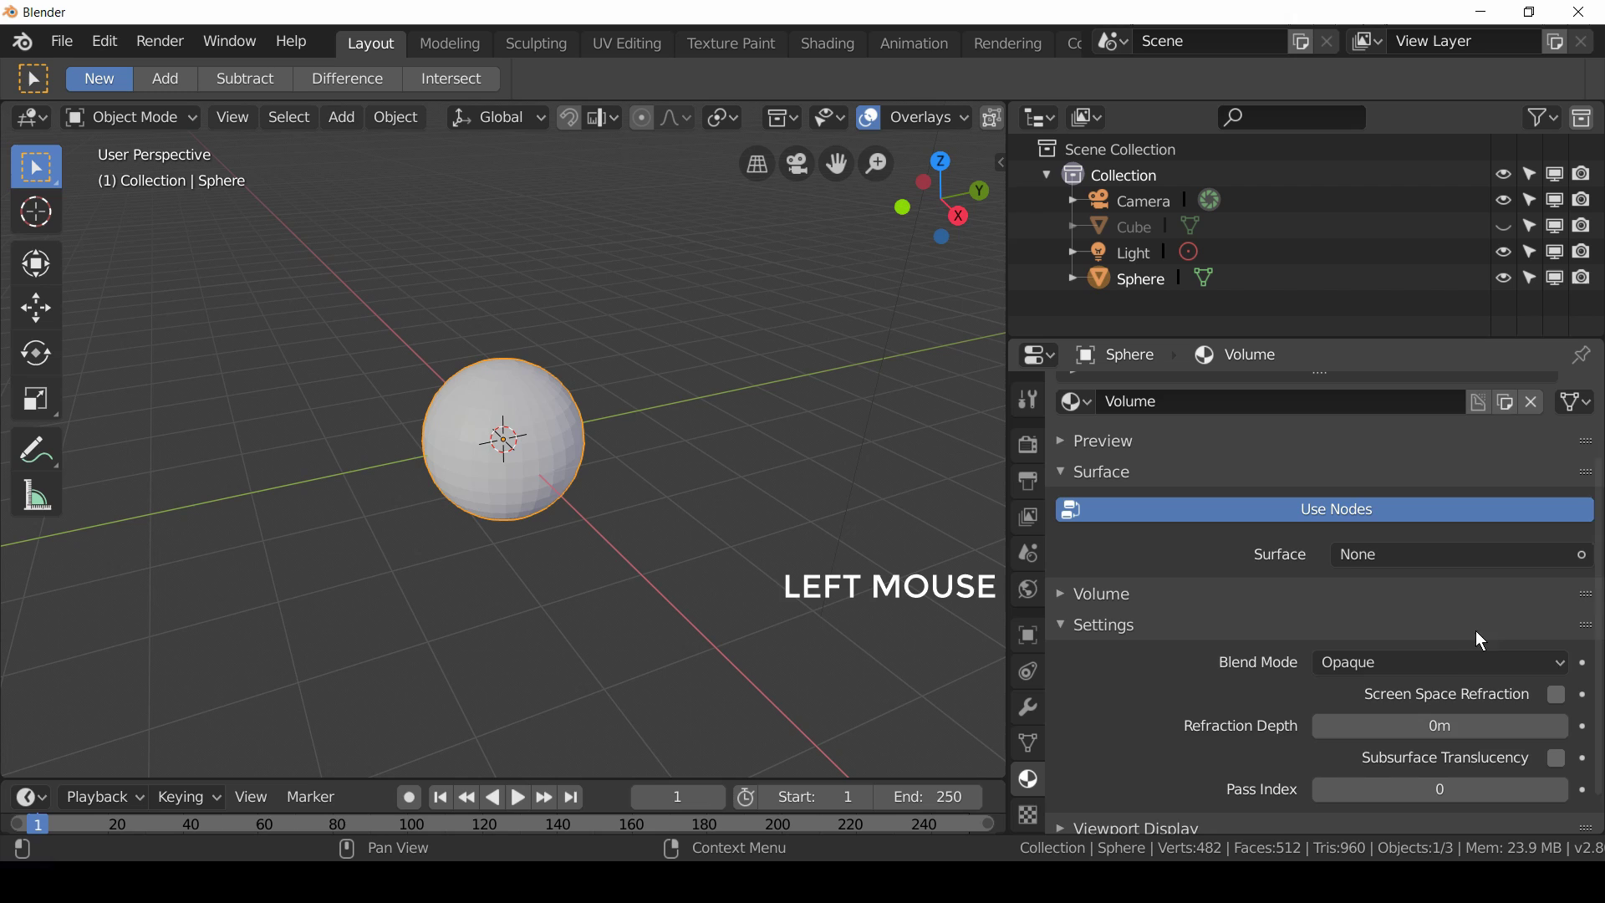
# - Set the Volume shader to Principled Volume with a pure white colour
pyautogui.scroll(-2, 1471, 623)
pyautogui.click(1066, 559)
pyautogui.click(1459, 592)
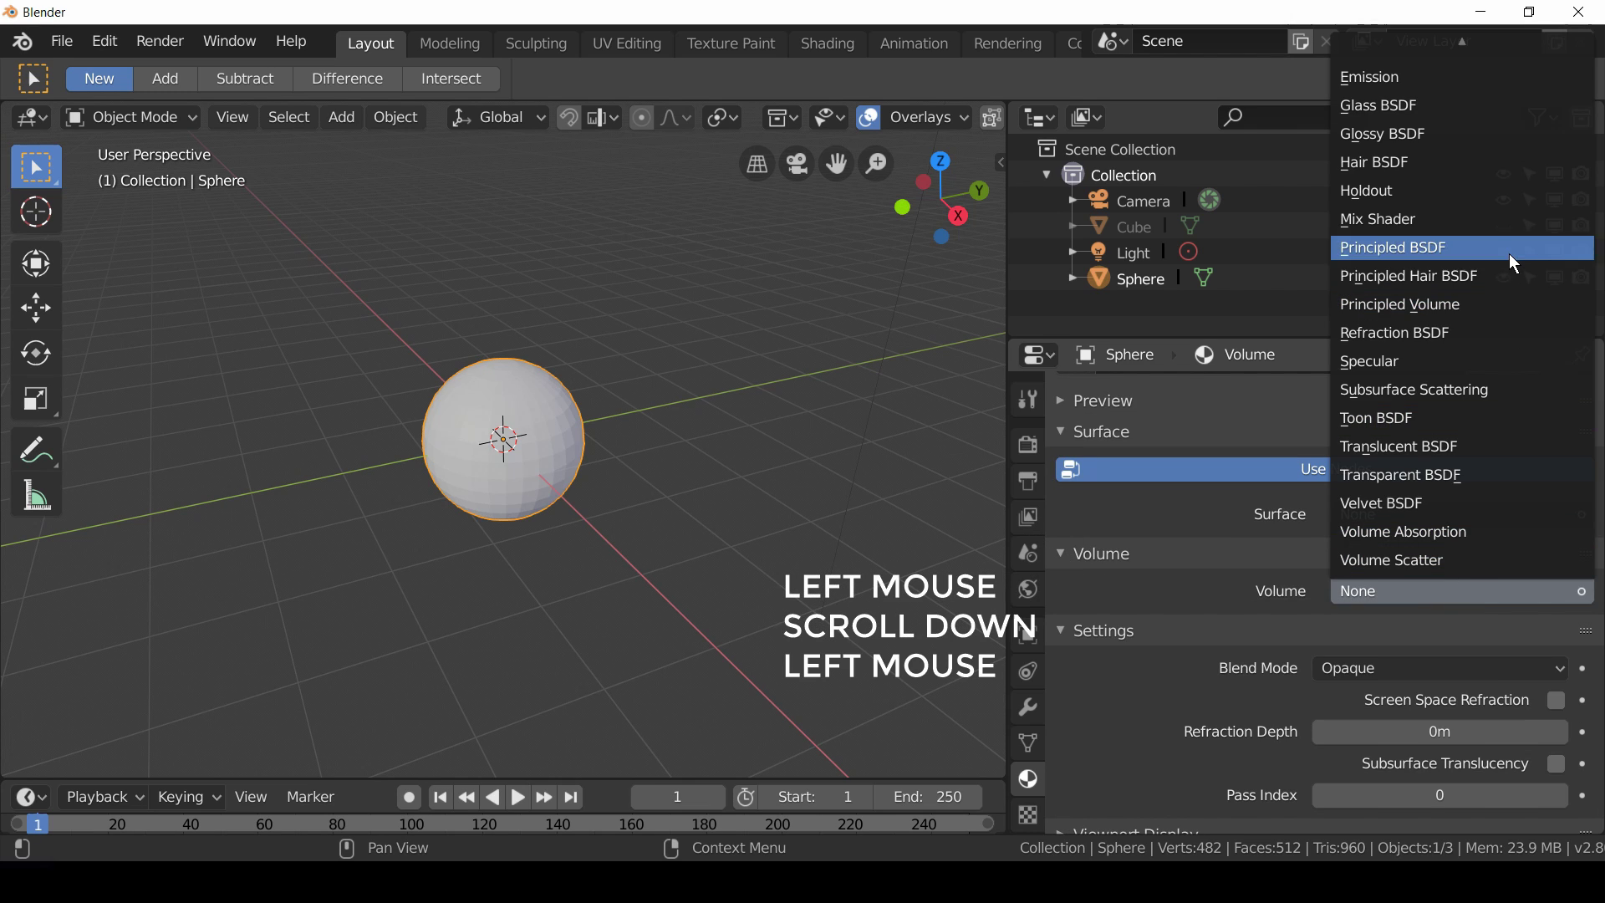
pyautogui.click(1483, 297)
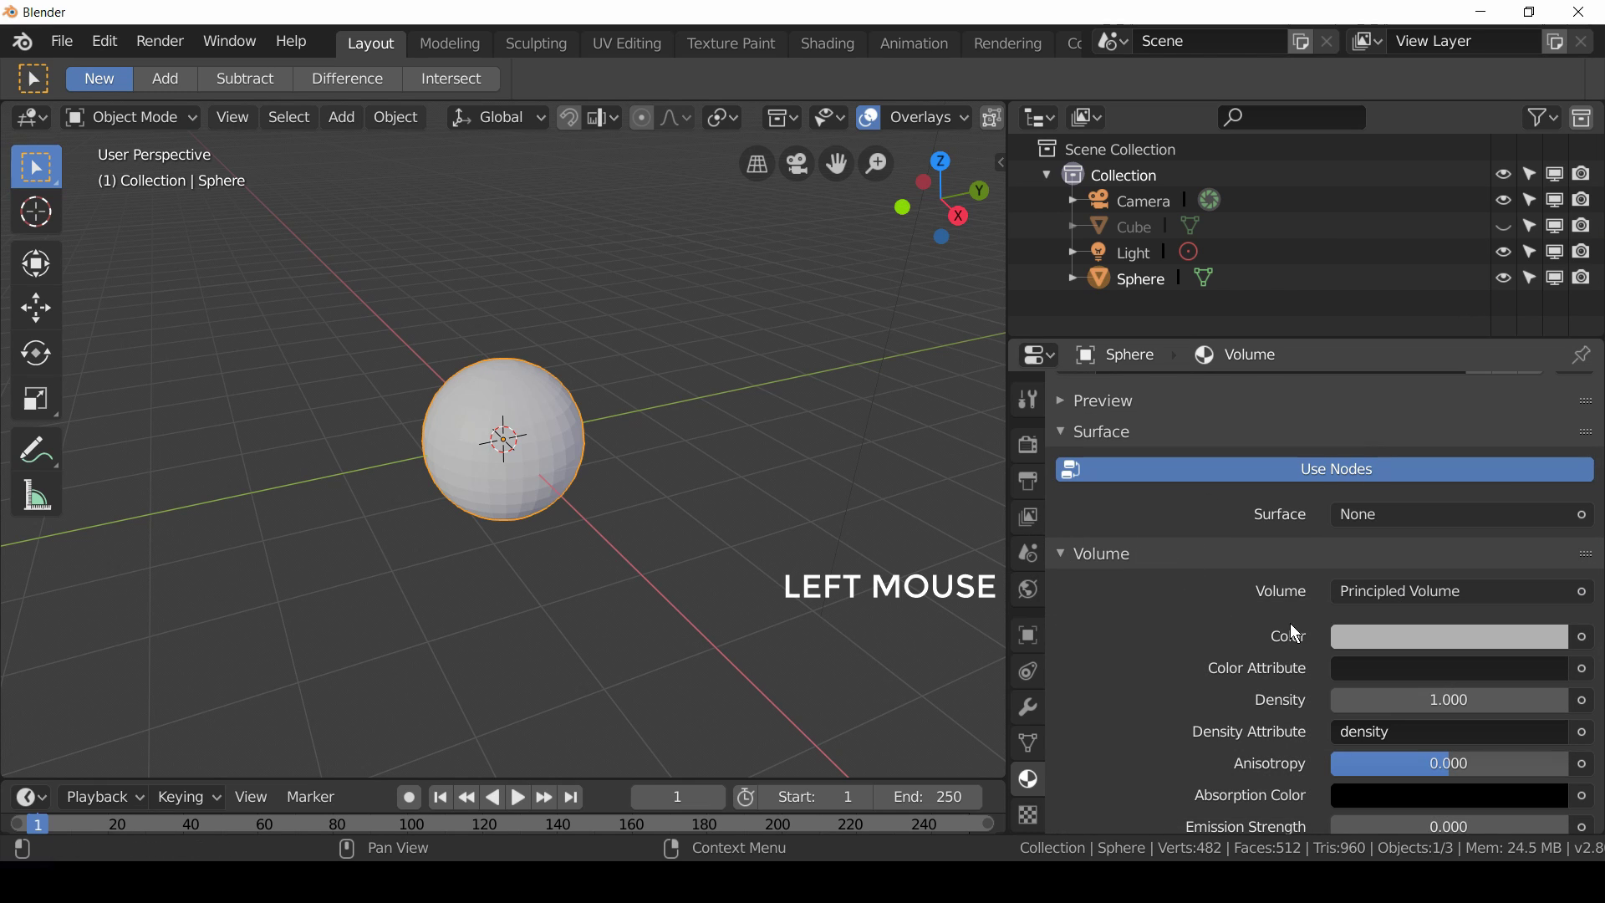
pyautogui.click(1461, 650)
pyautogui.moveTo(1548, 313); pyautogui.dragTo(1549, 264)
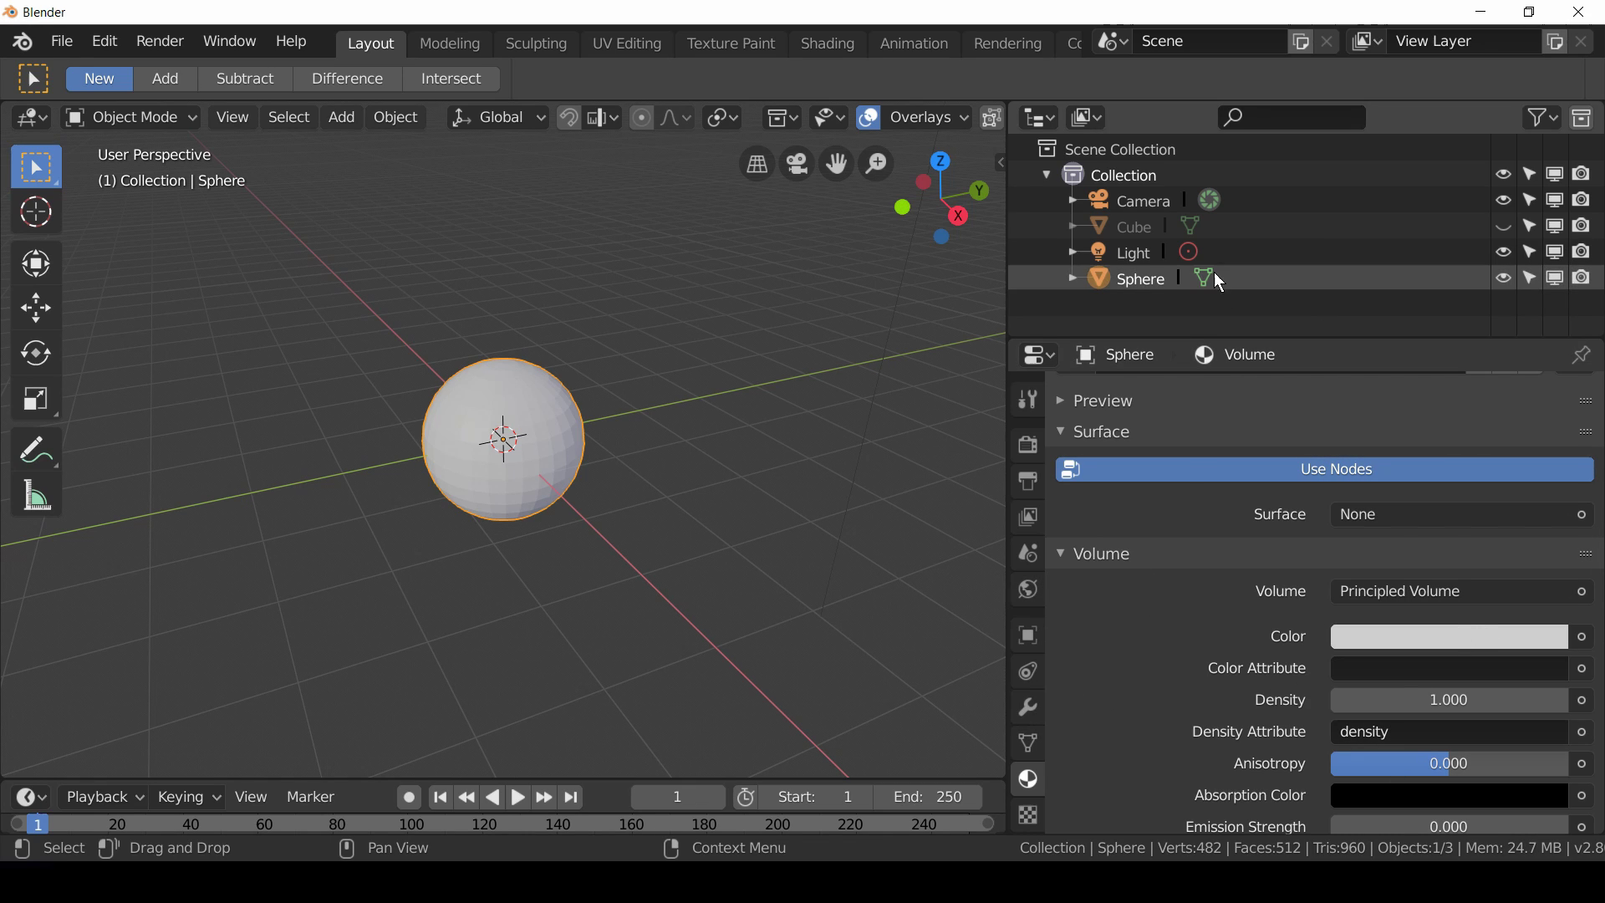
# - Switch the viewport to rendered shading and enable Volumetrics in the render settings
pyautogui.press('z')
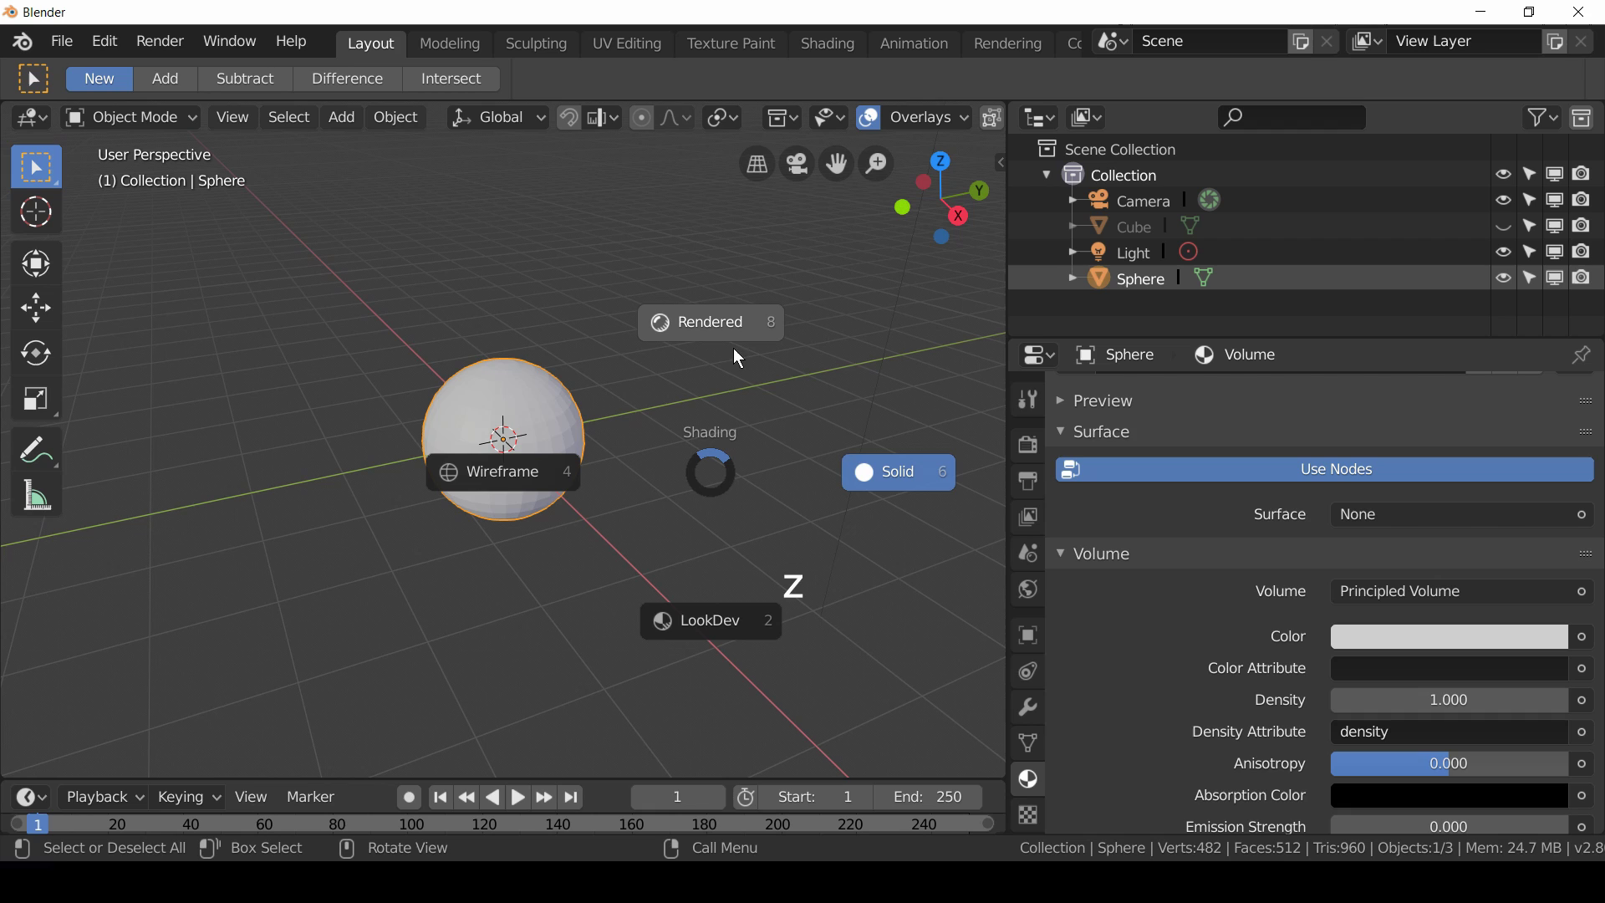
pyautogui.click(740, 328)
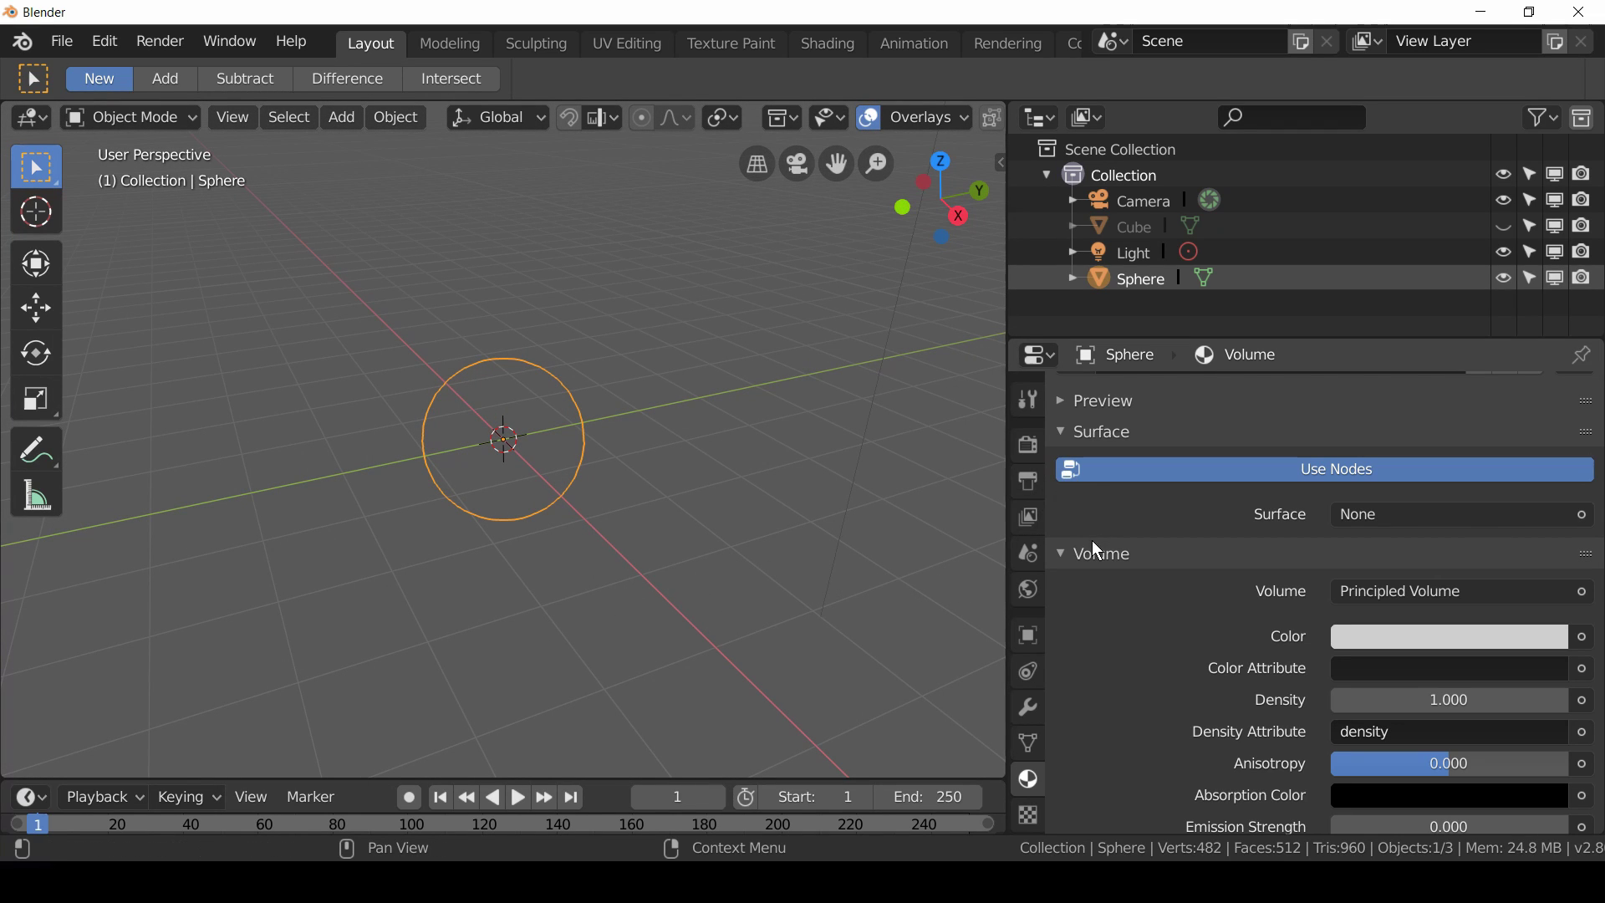
pyautogui.click(1028, 449)
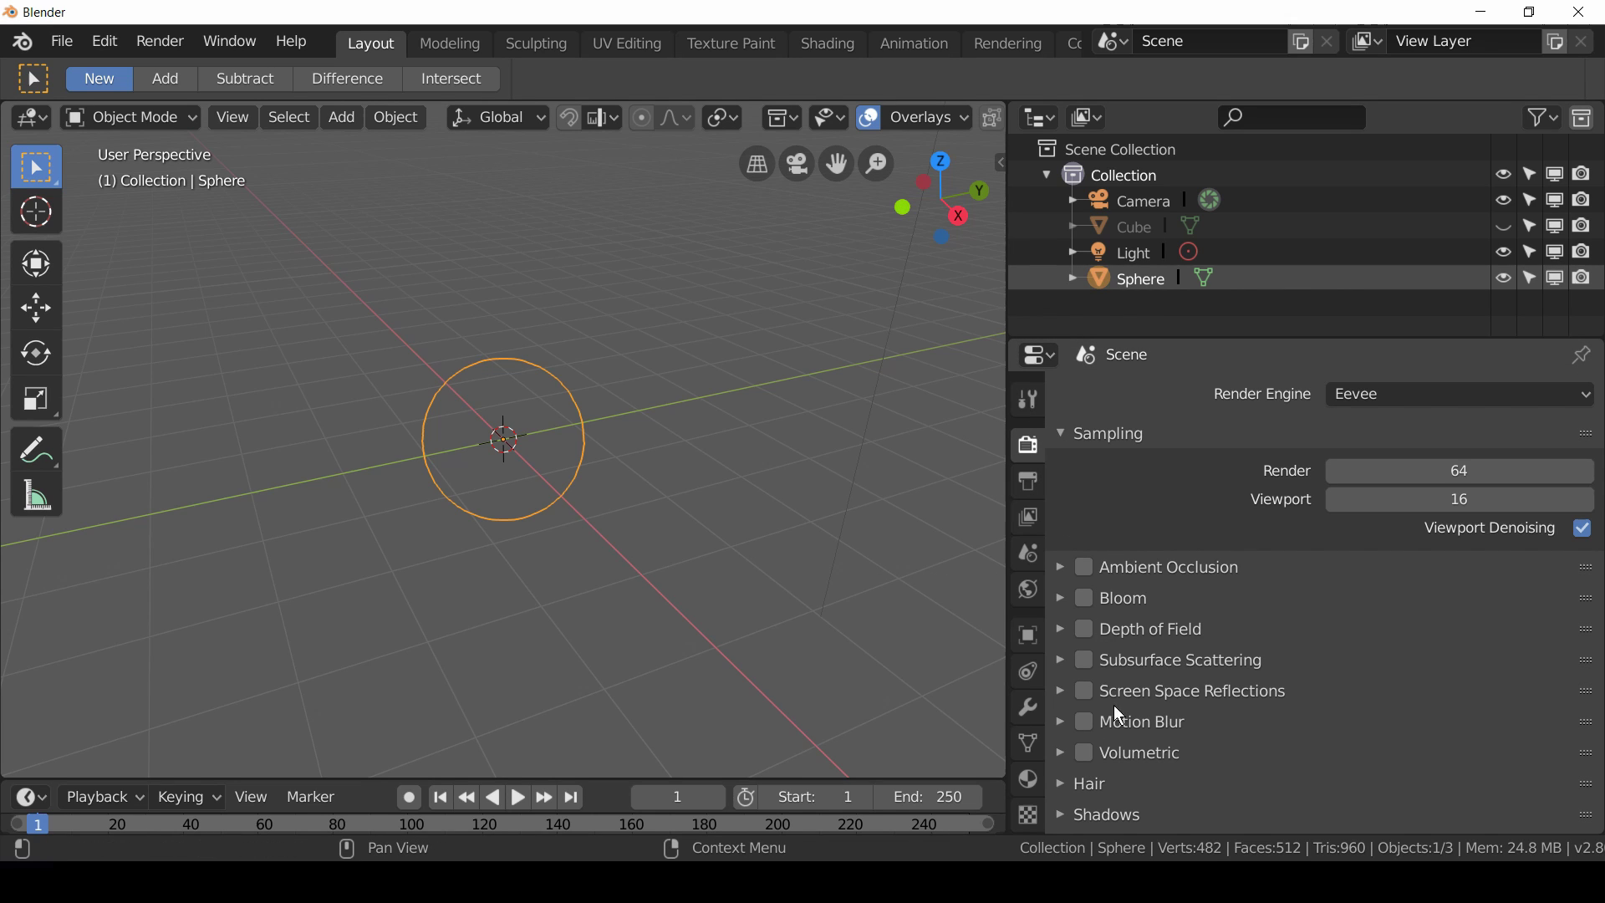
pyautogui.click(1086, 753)
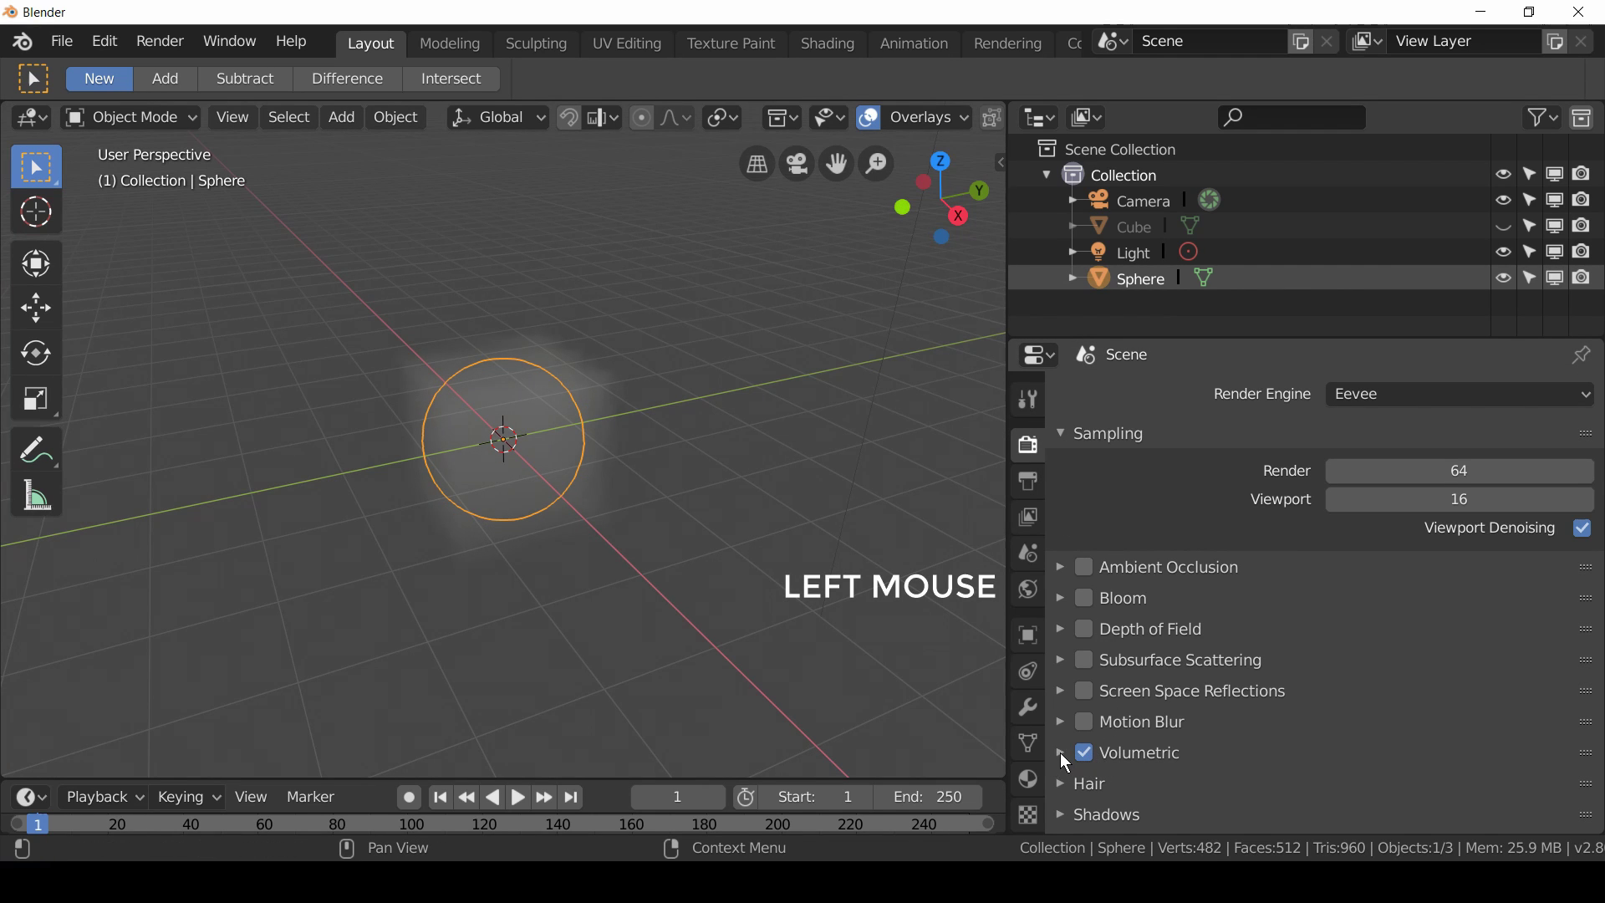
# - Set the volumetric Tile Size to 4px
pyautogui.click(1060, 753)
pyautogui.scroll(-6, 1365, 727)
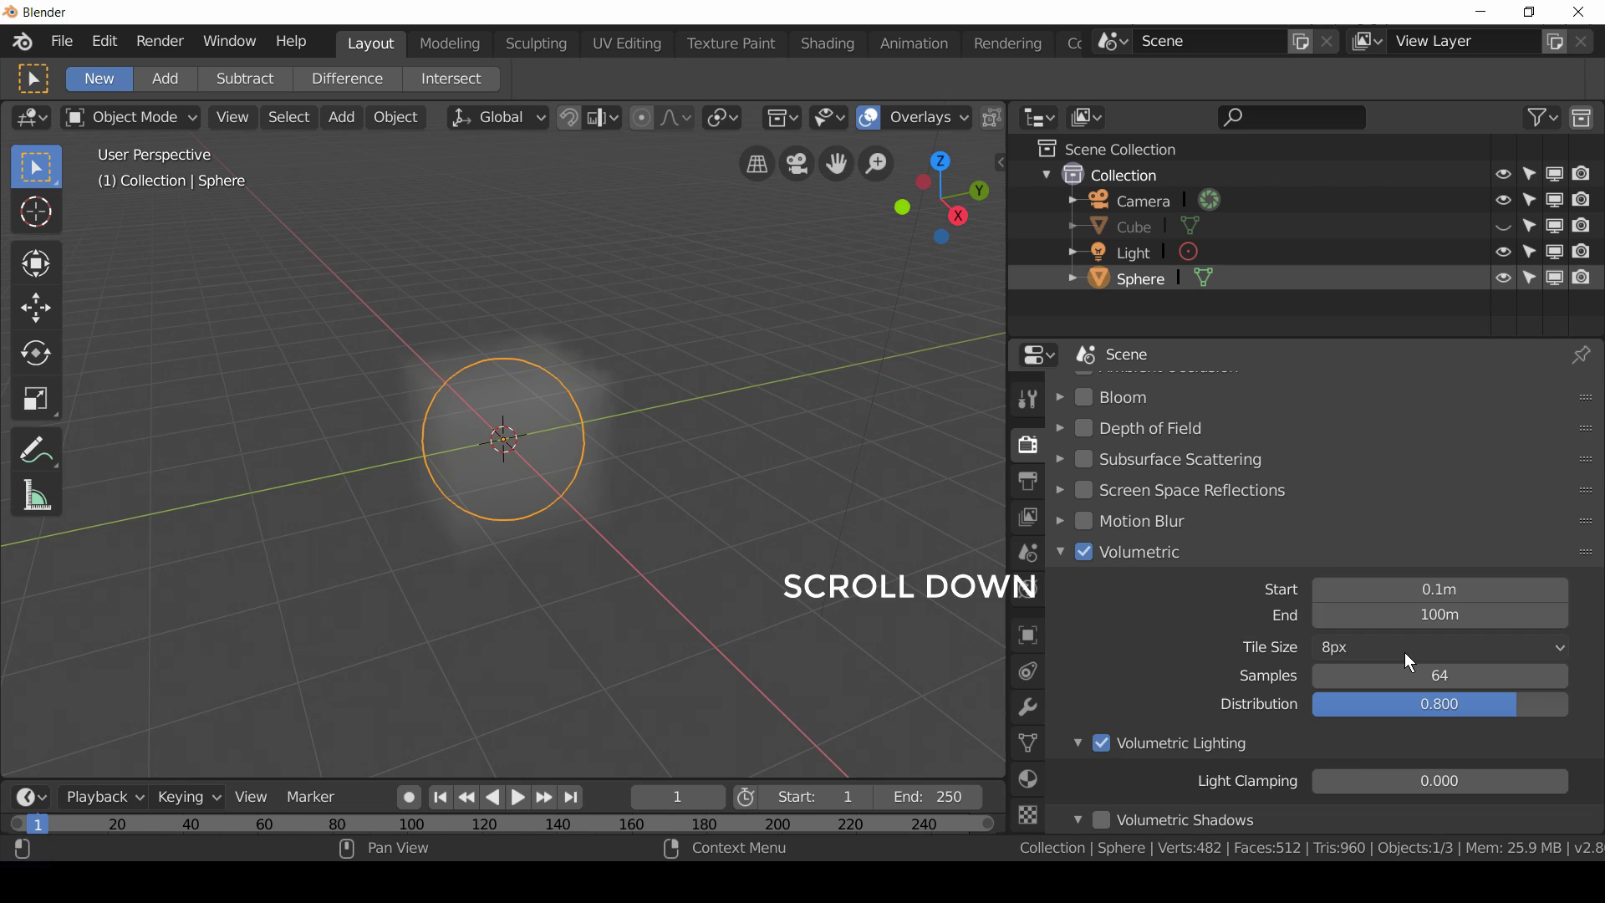
pyautogui.click(1408, 652)
pyautogui.click(1404, 590)
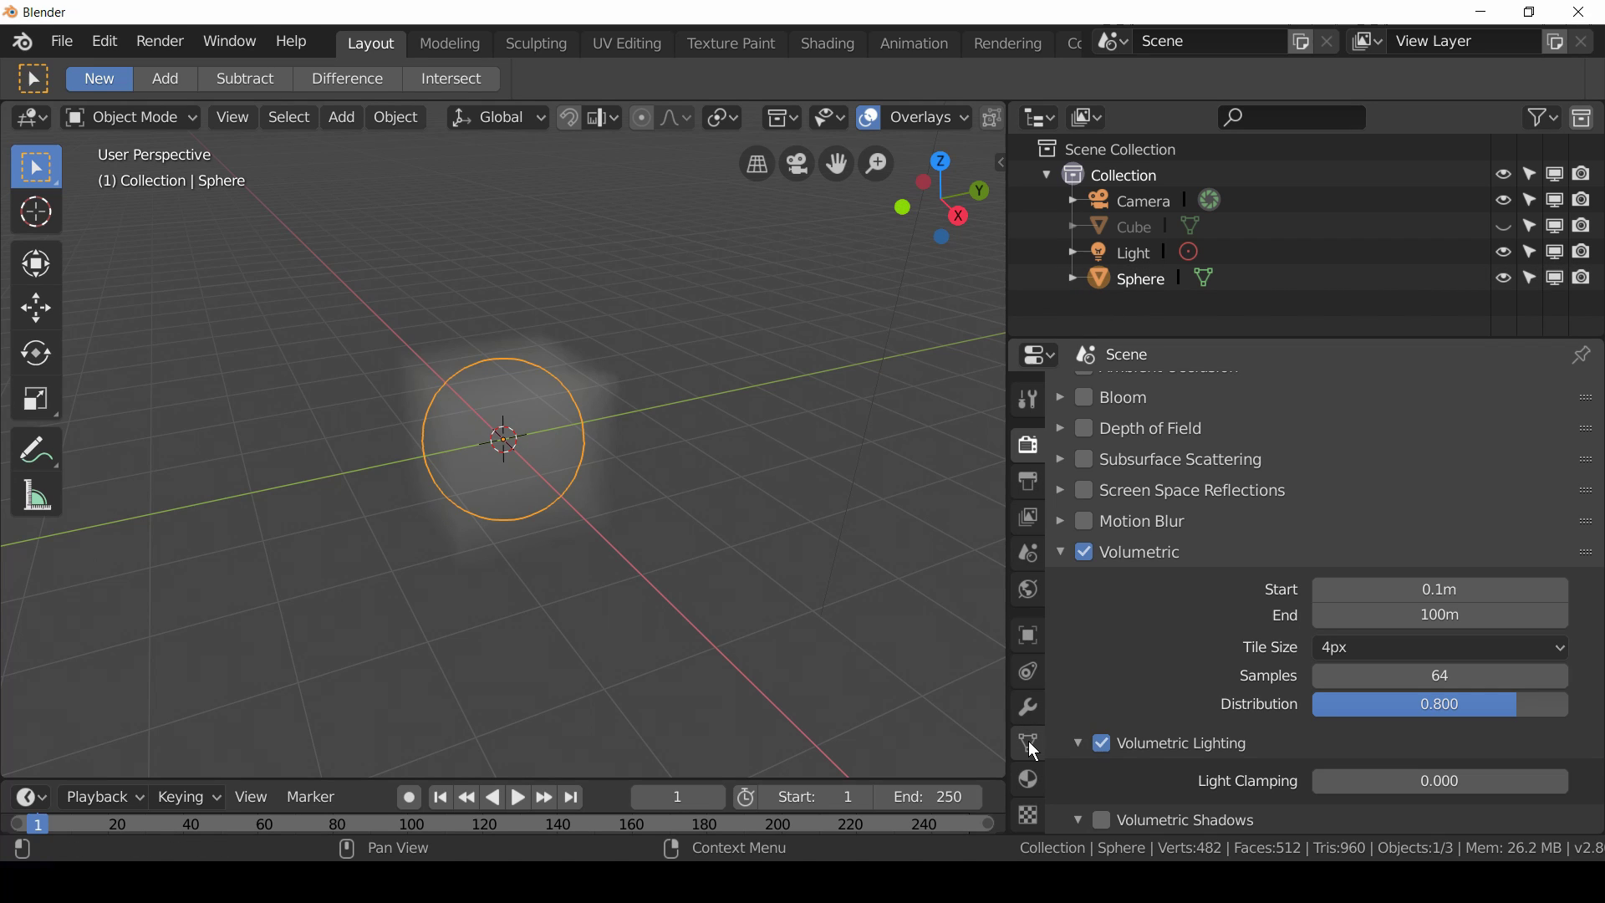
# - Change the scene light into a Sun lamp
pyautogui.click(1103, 253)
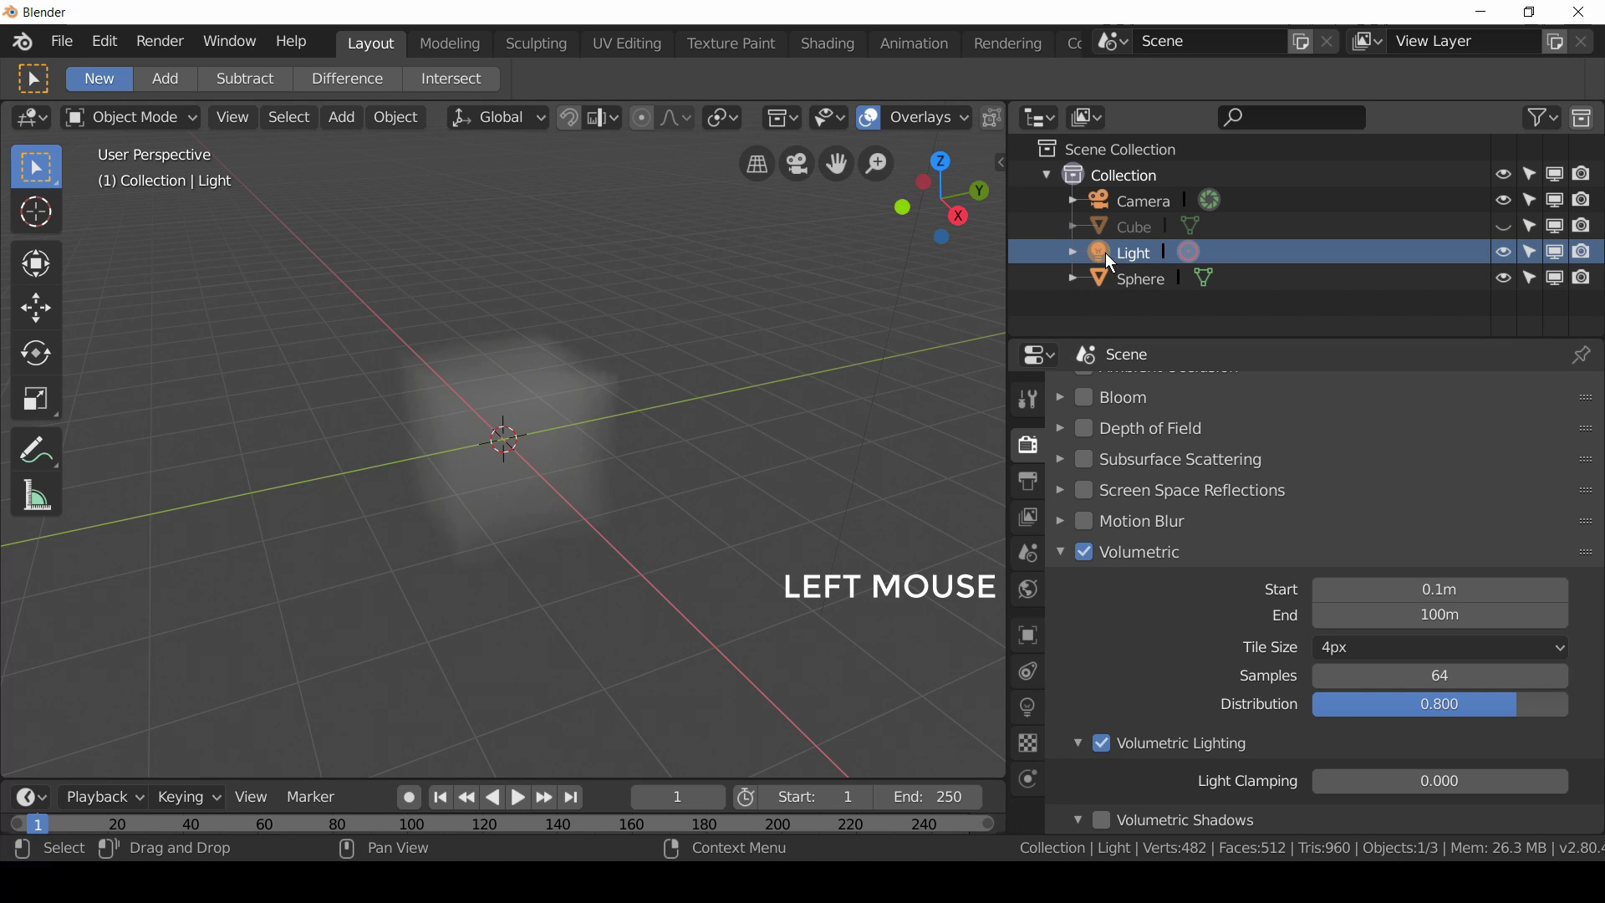
pyautogui.click(1030, 707)
pyautogui.click(1262, 501)
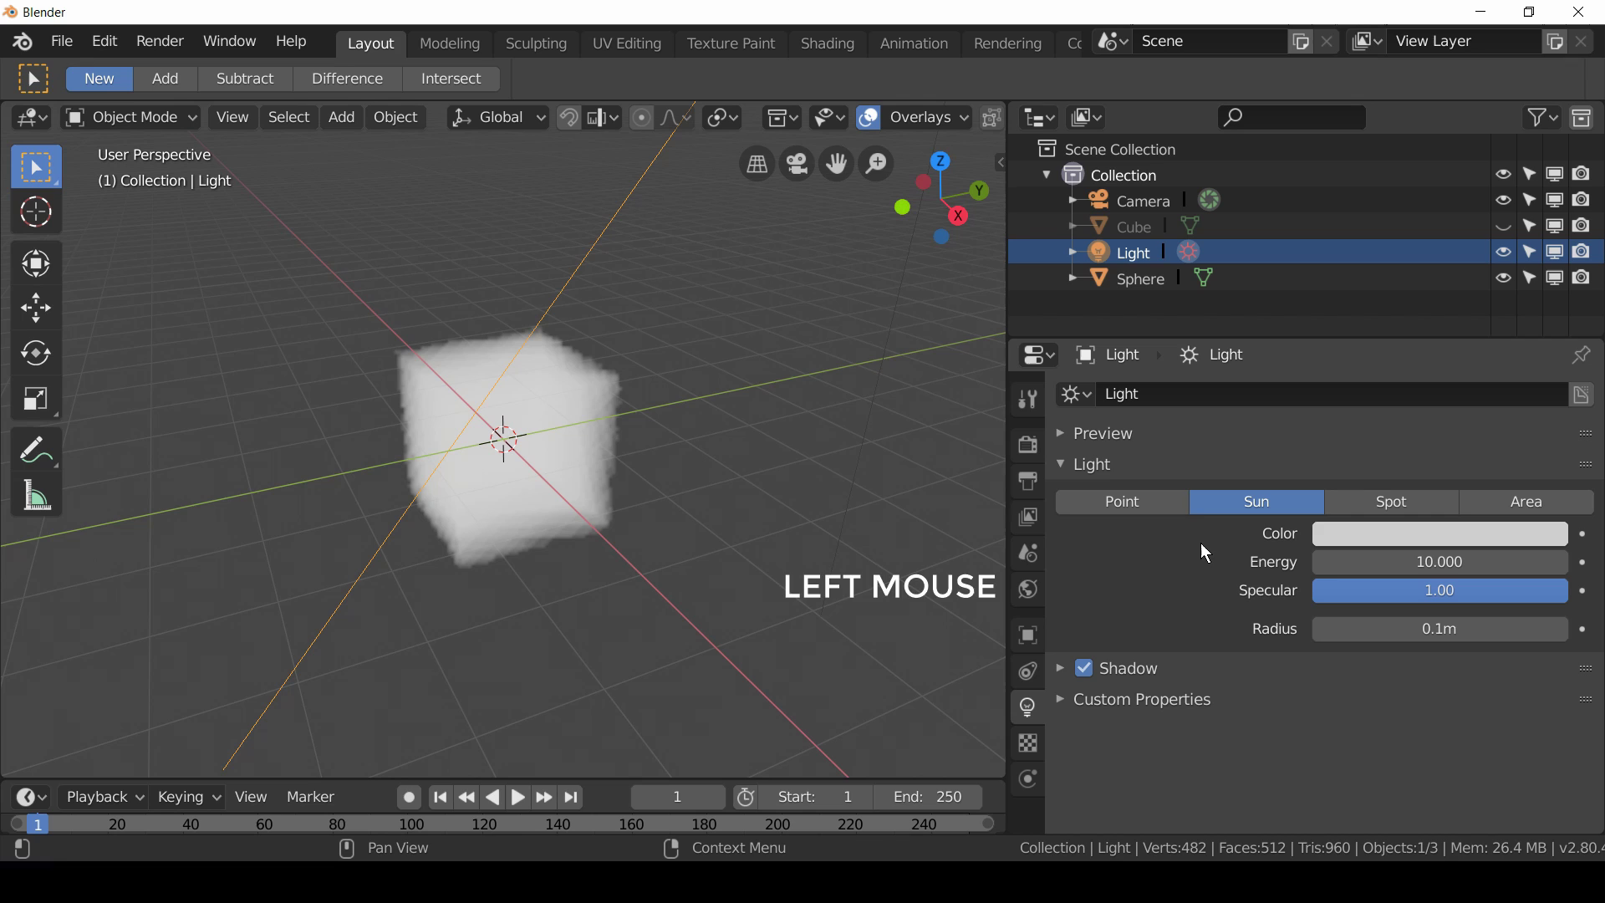
# - Darken the world colour to near black and unhide the Cube
pyautogui.click(1037, 592)
pyautogui.click(1444, 563)
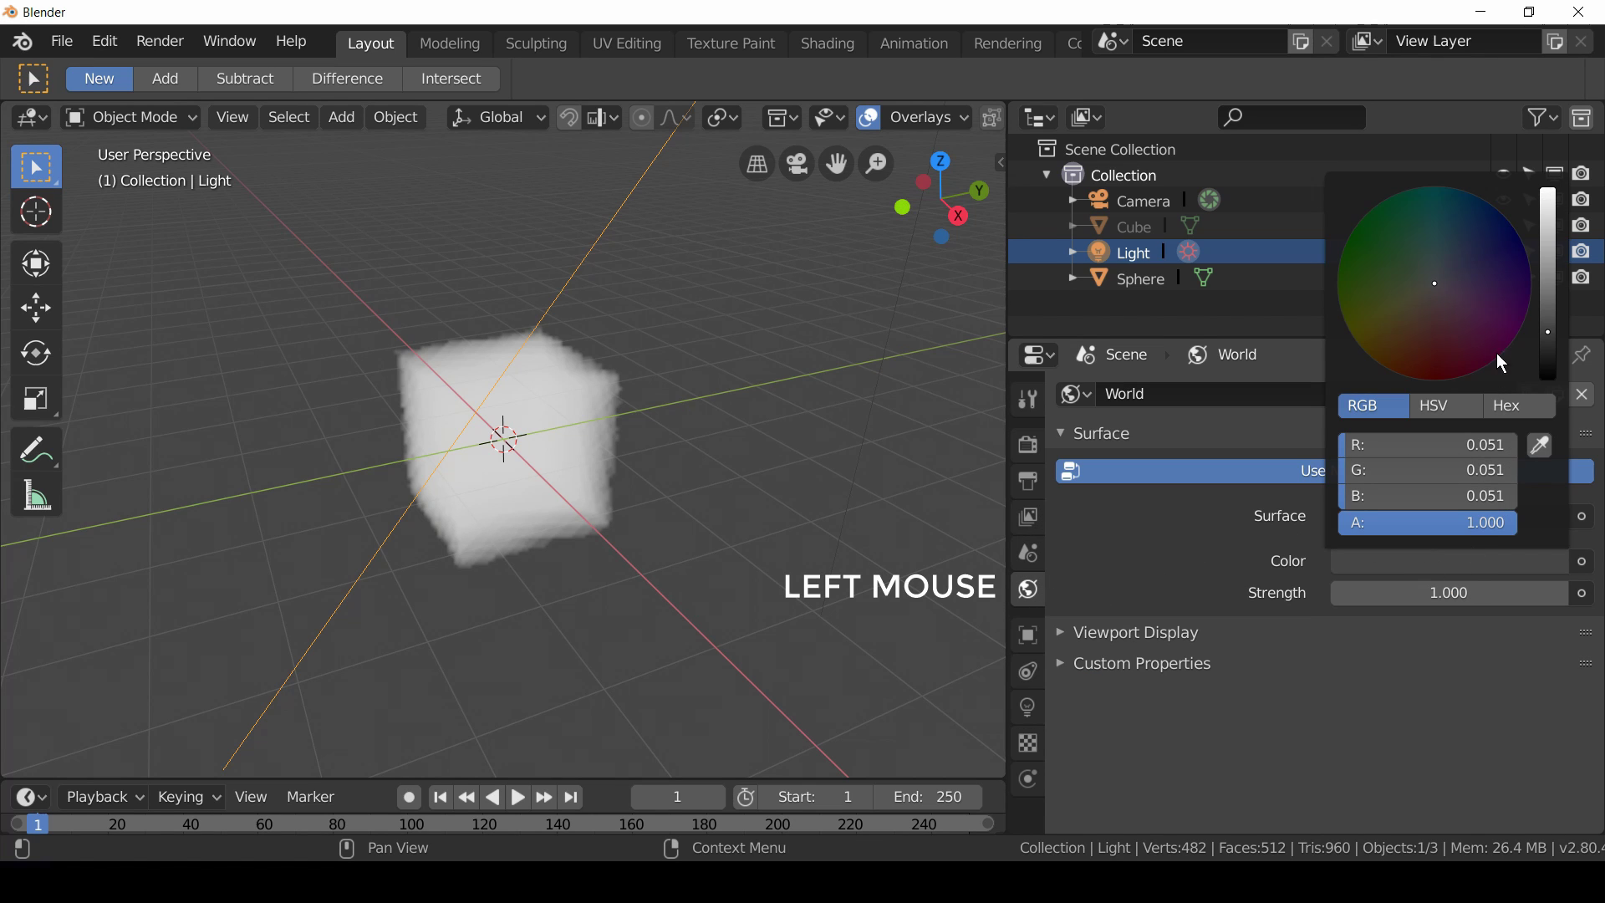
pyautogui.moveTo(1548, 335); pyautogui.dragTo(1548, 363)
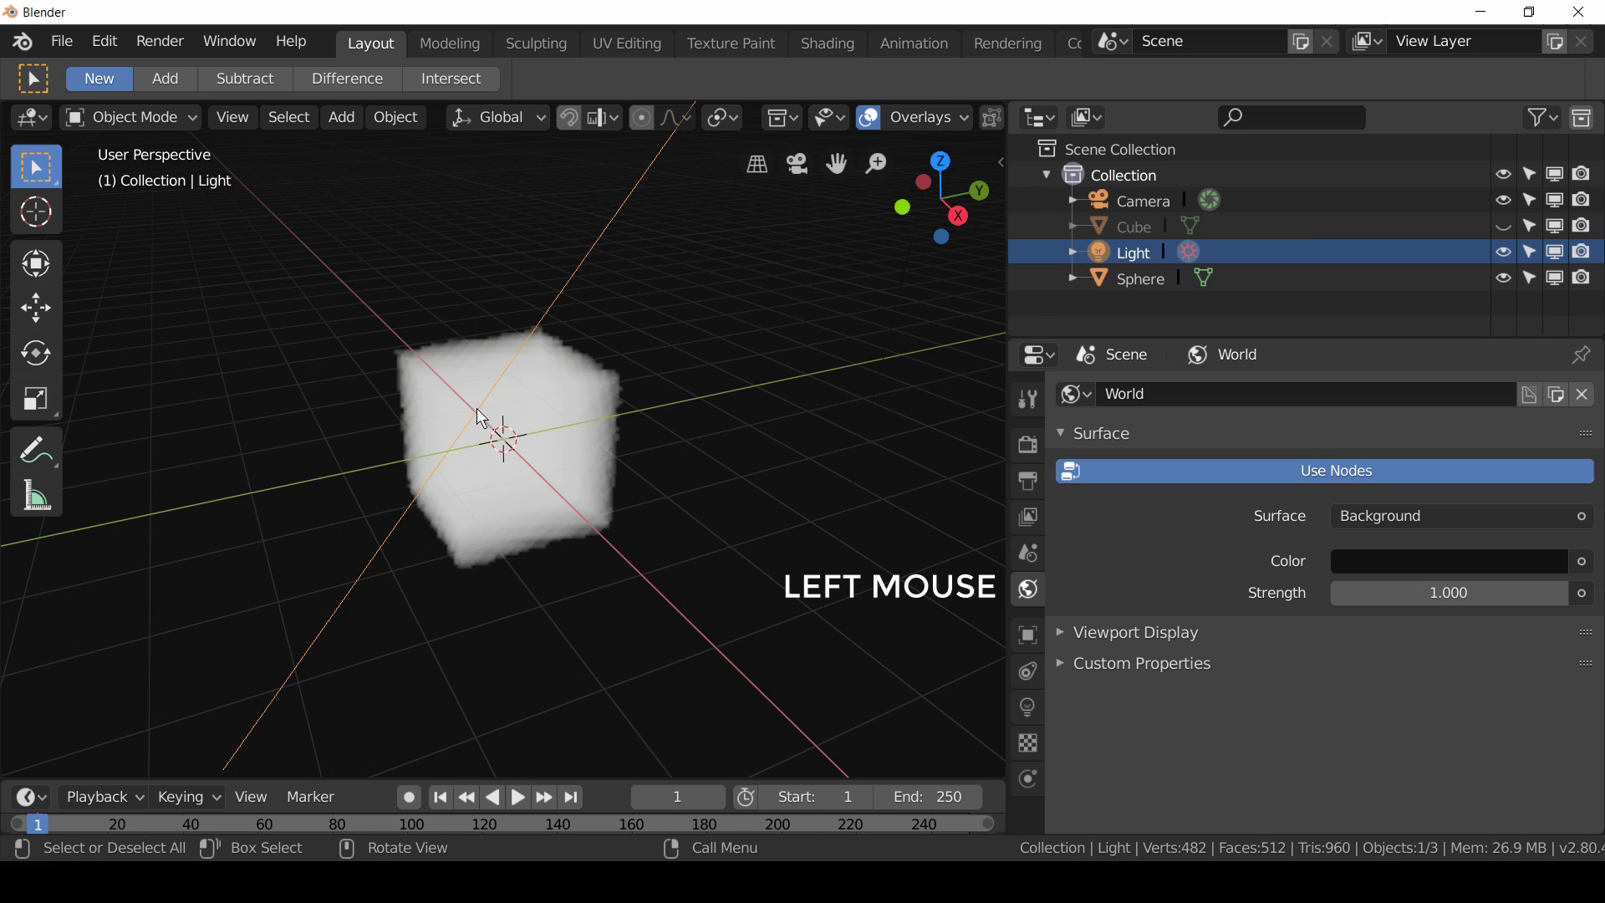
pyautogui.click(1506, 228)
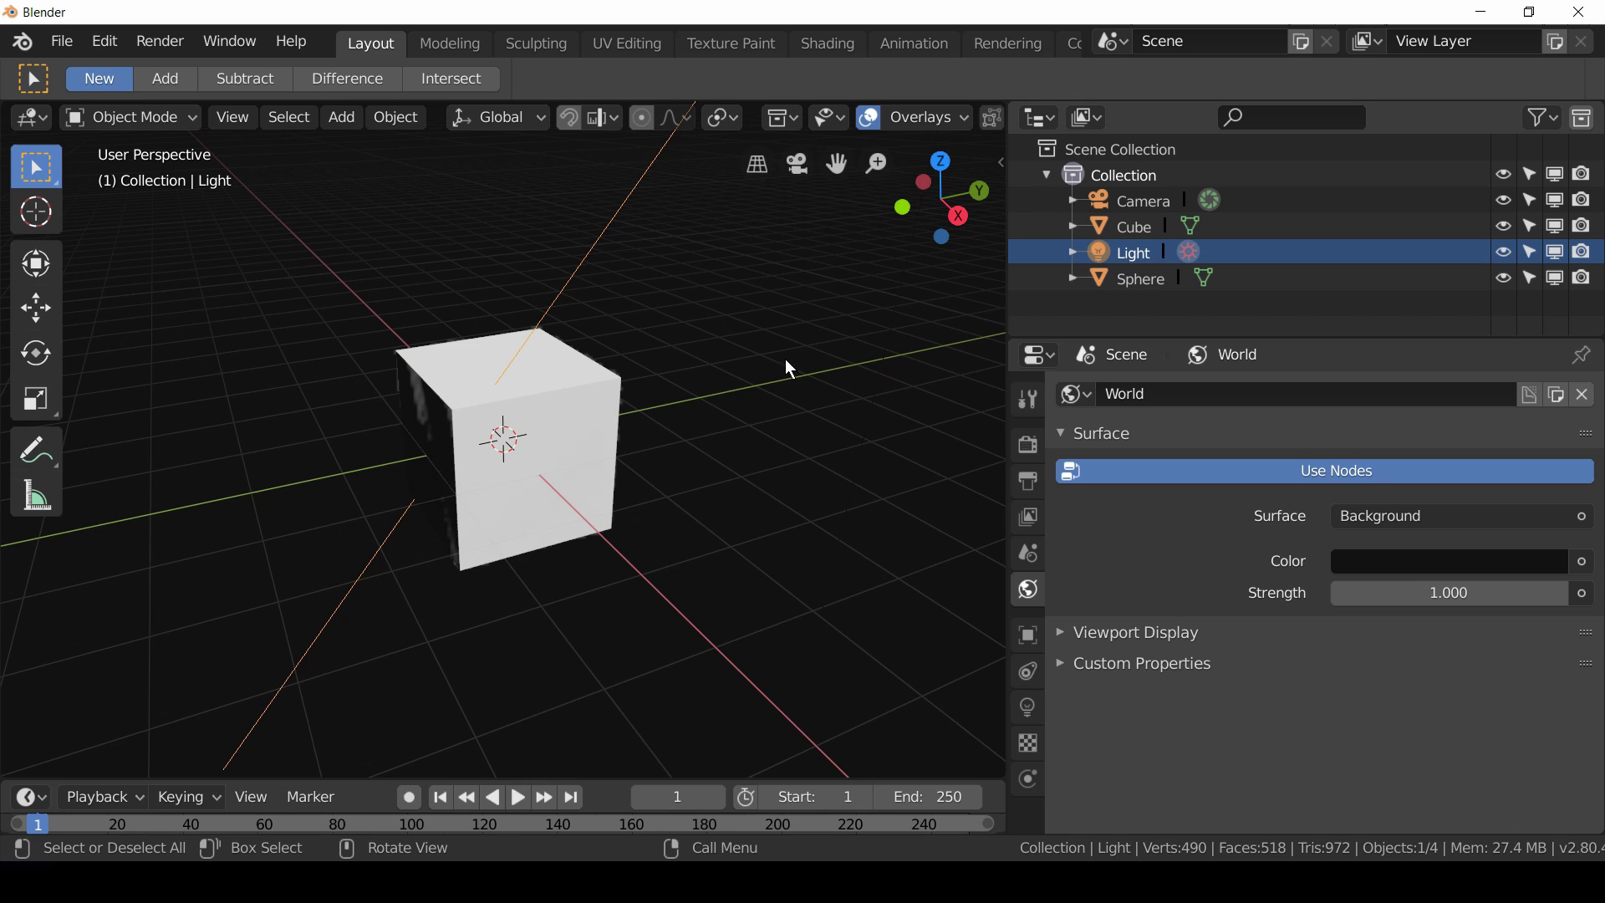
# - Parent the Cube to the Sphere with Ctrl+P > Object, then hide the Cube again
pyautogui.click(579, 456)
pyautogui.keyDown('shift'); pyautogui.click(429, 437); pyautogui.keyUp('shift')
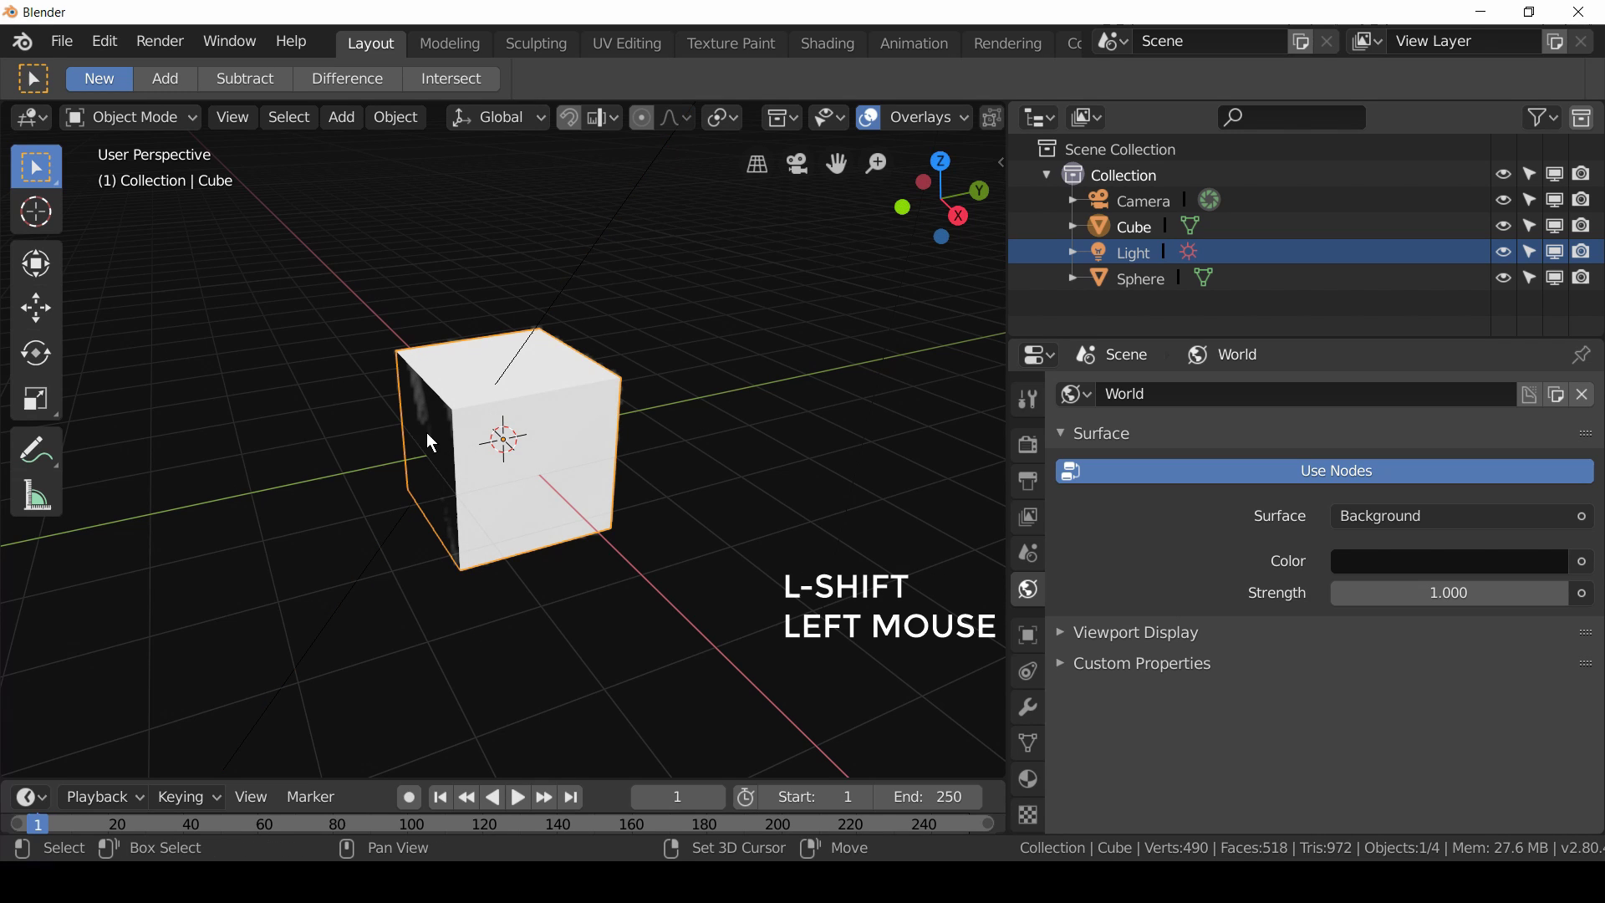
pyautogui.keyDown('shift'); pyautogui.click(1099, 277); pyautogui.keyUp('shift')
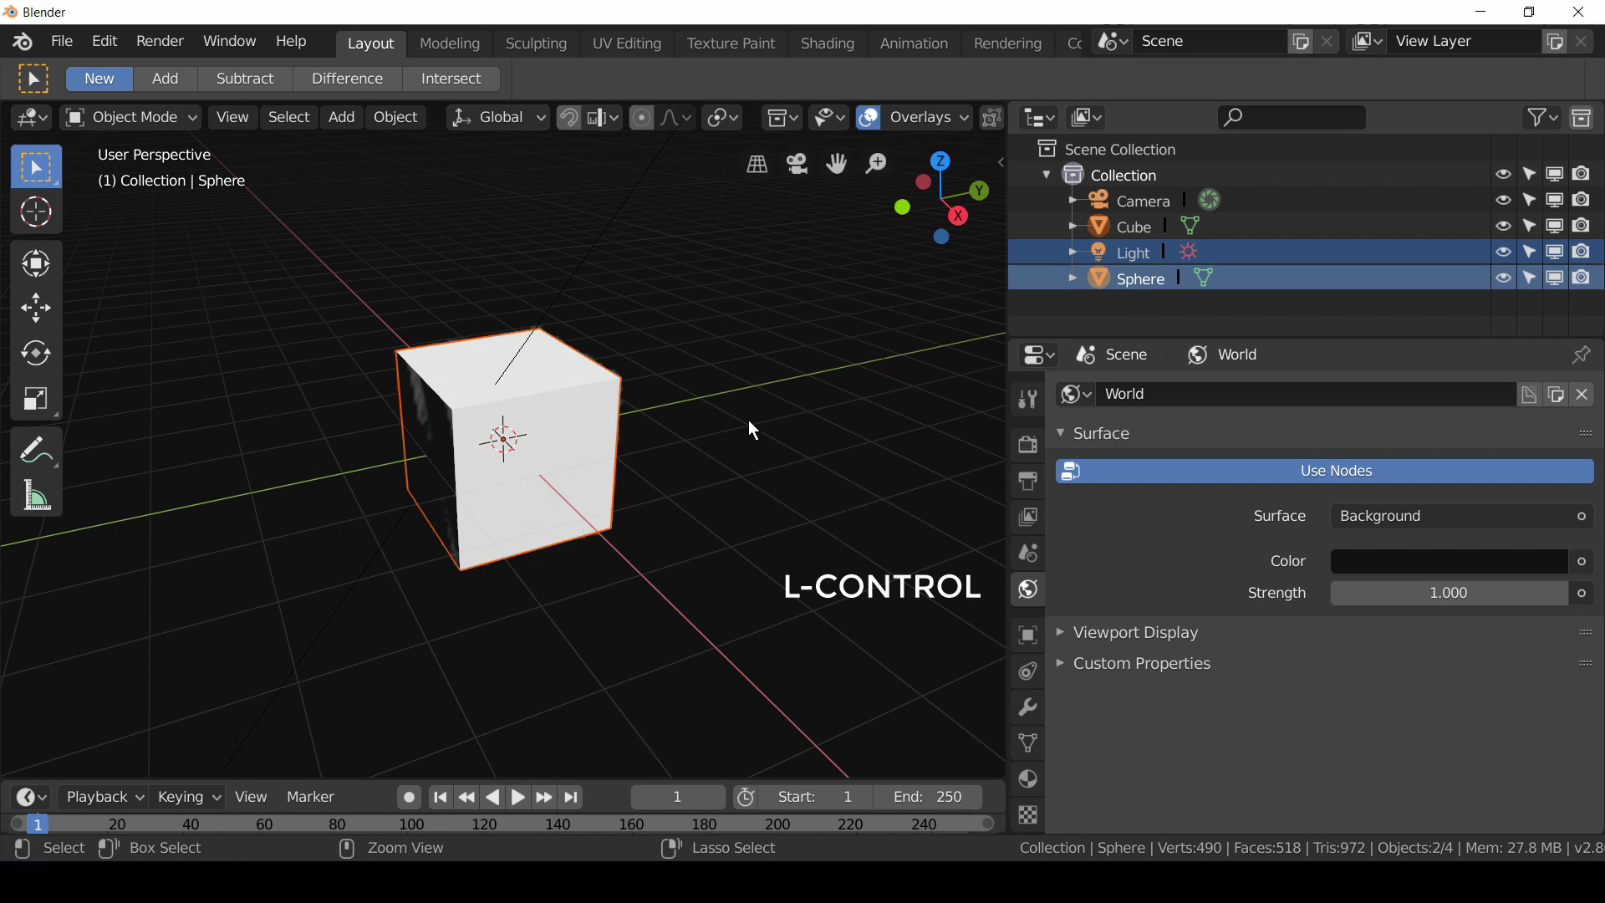
pyautogui.hotkey('ctrl', 'p')
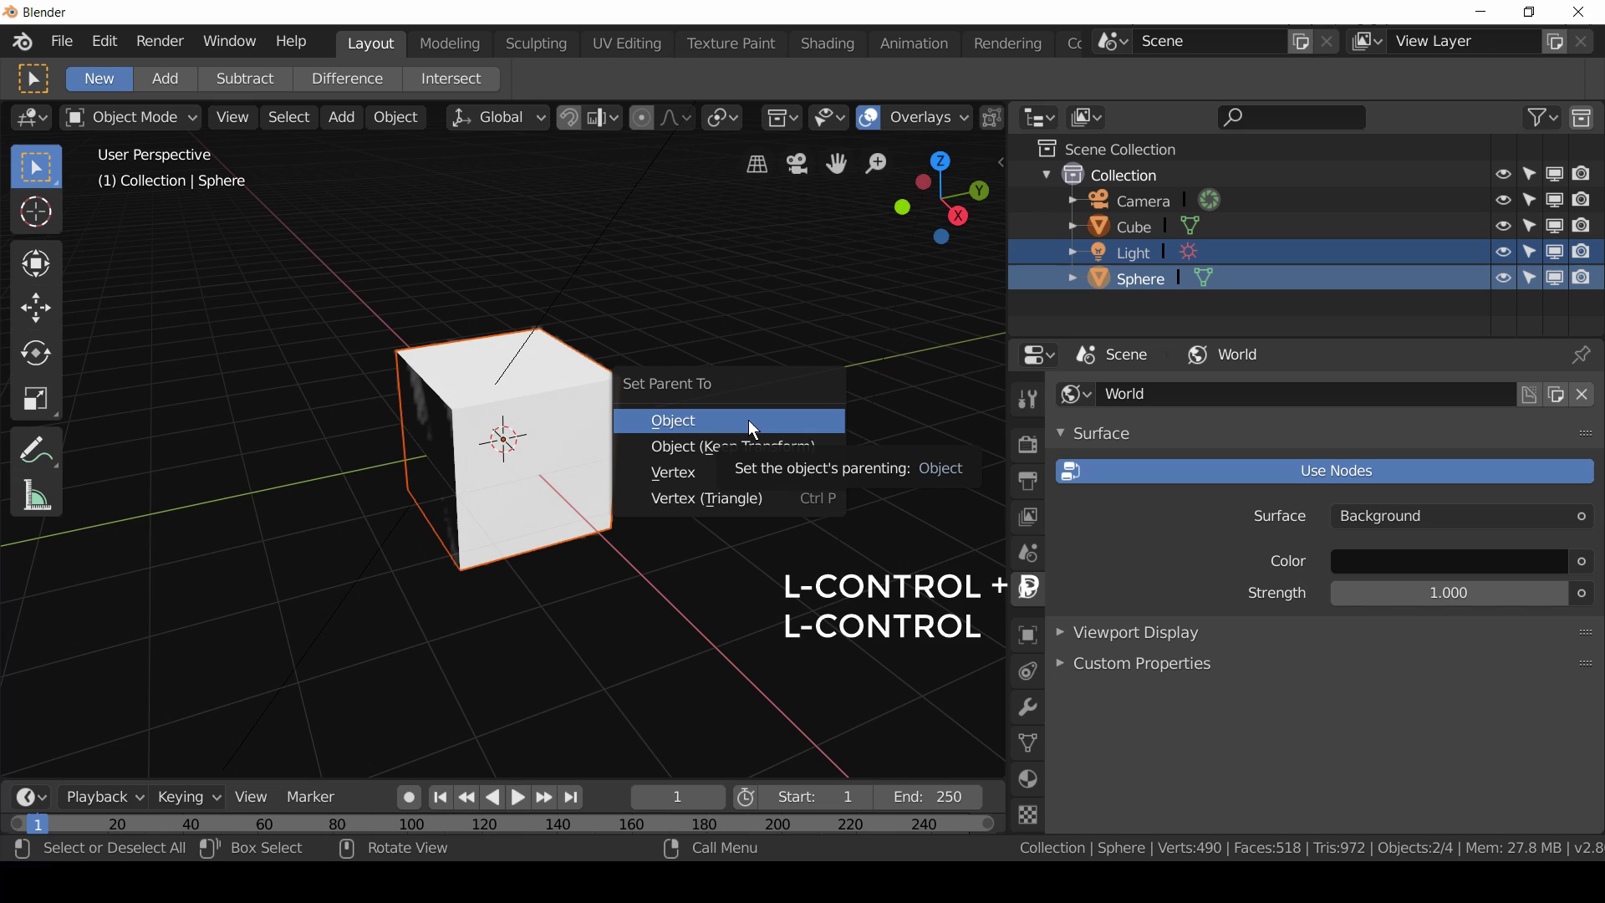
pyautogui.click(751, 428)
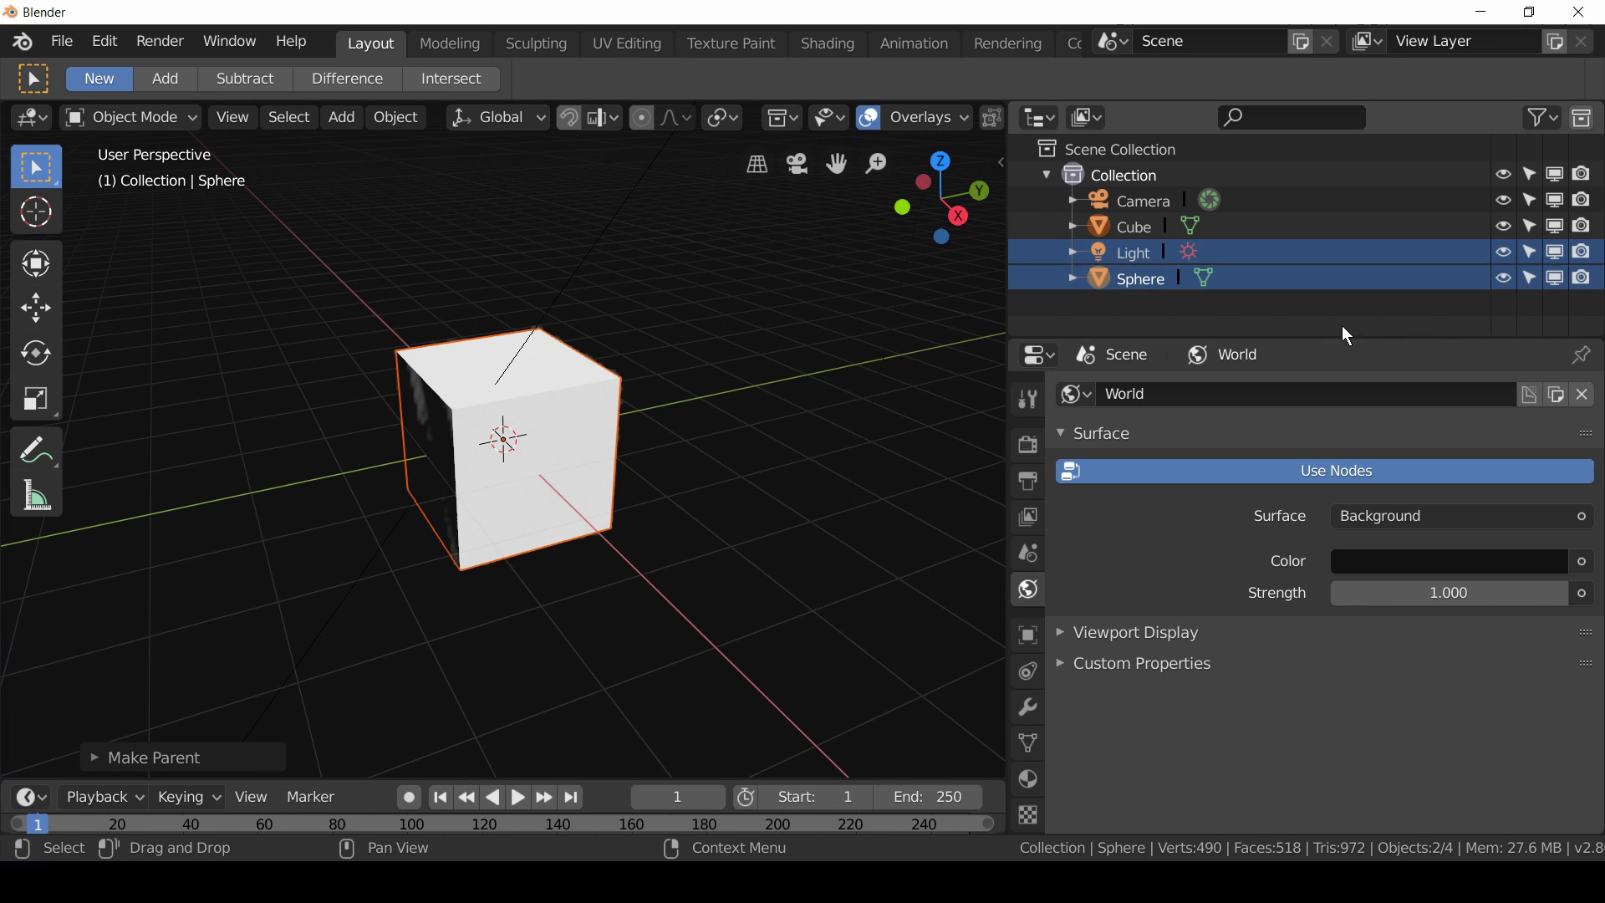
pyautogui.click(1505, 219)
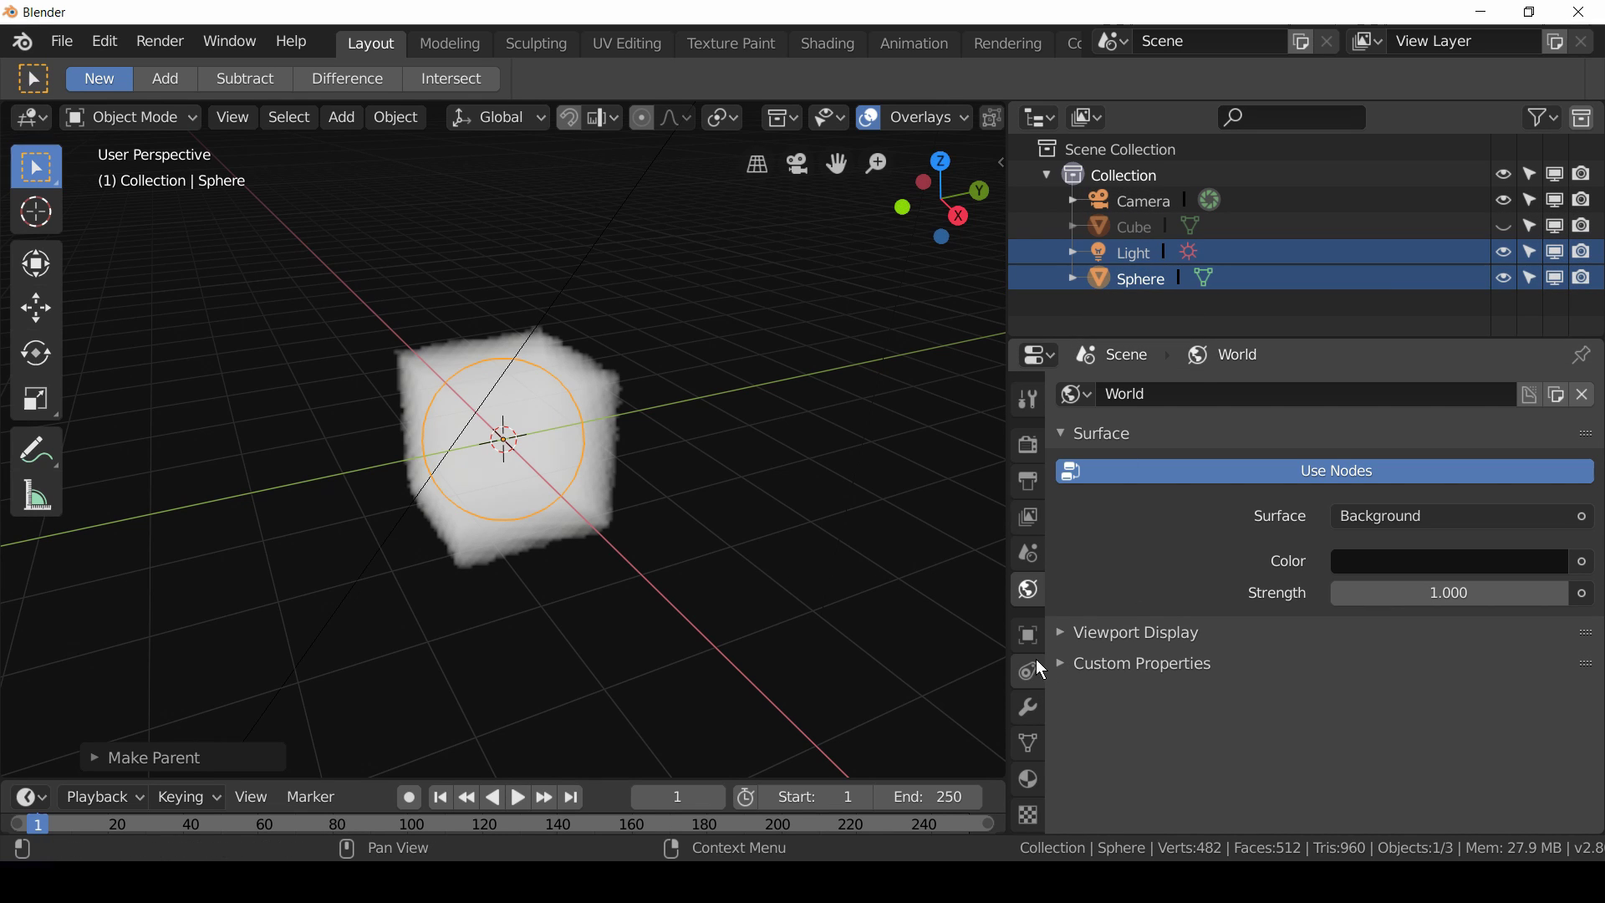
# - Set the Sphere's Instancing to Verts so a cube sits on every vertex
pyautogui.click(1108, 281)
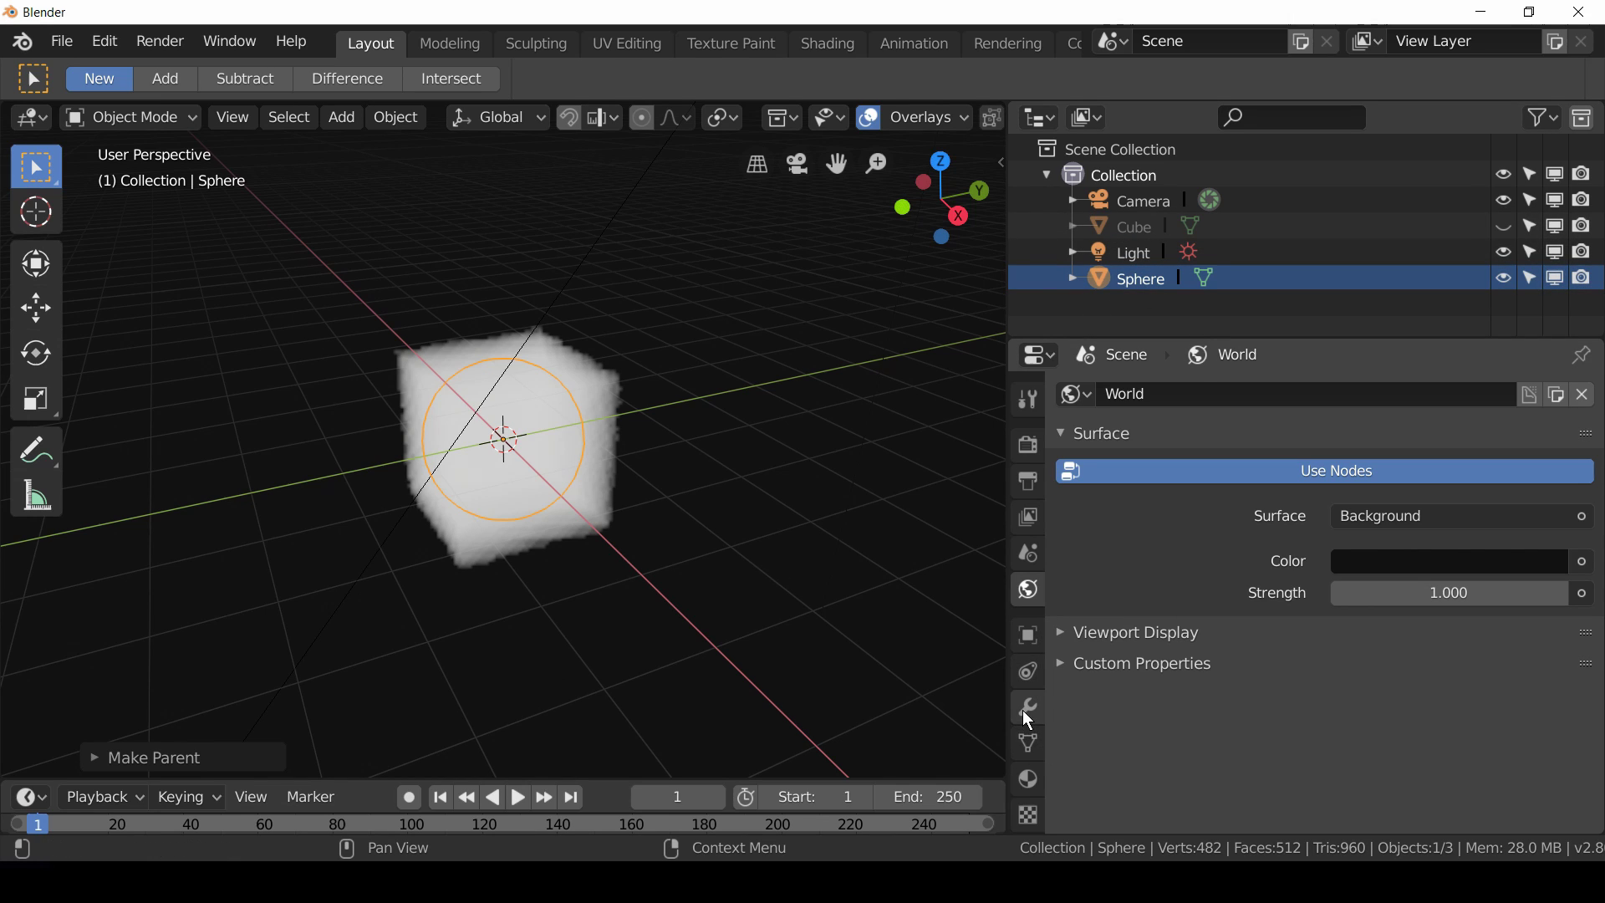
pyautogui.click(1029, 635)
pyautogui.scroll(-2, 1206, 595)
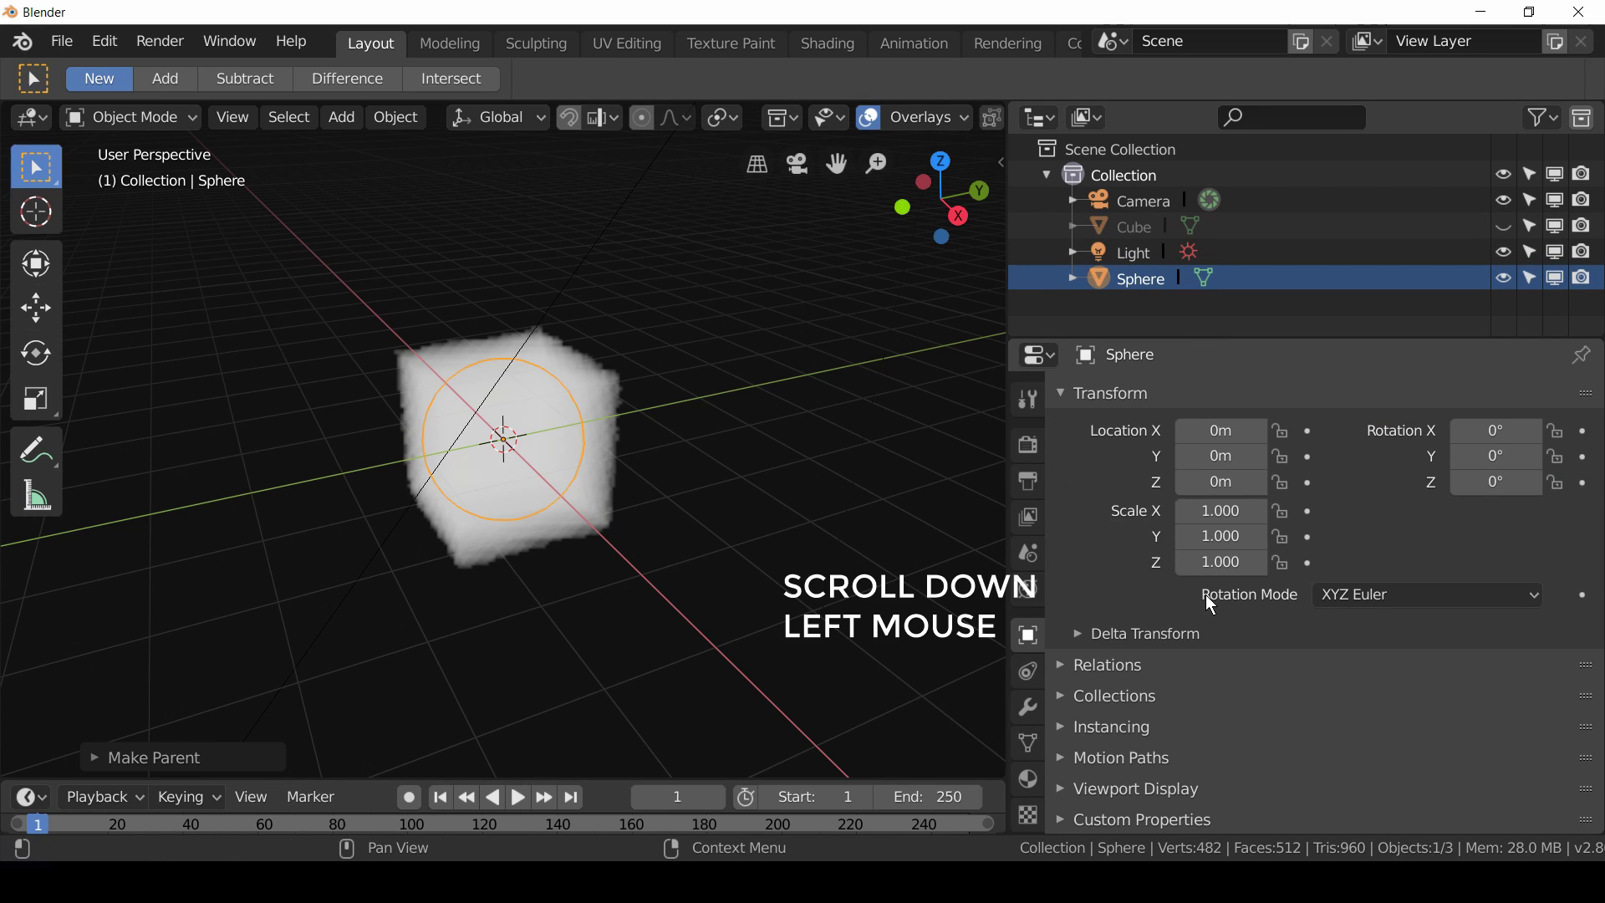
pyautogui.click(1063, 730)
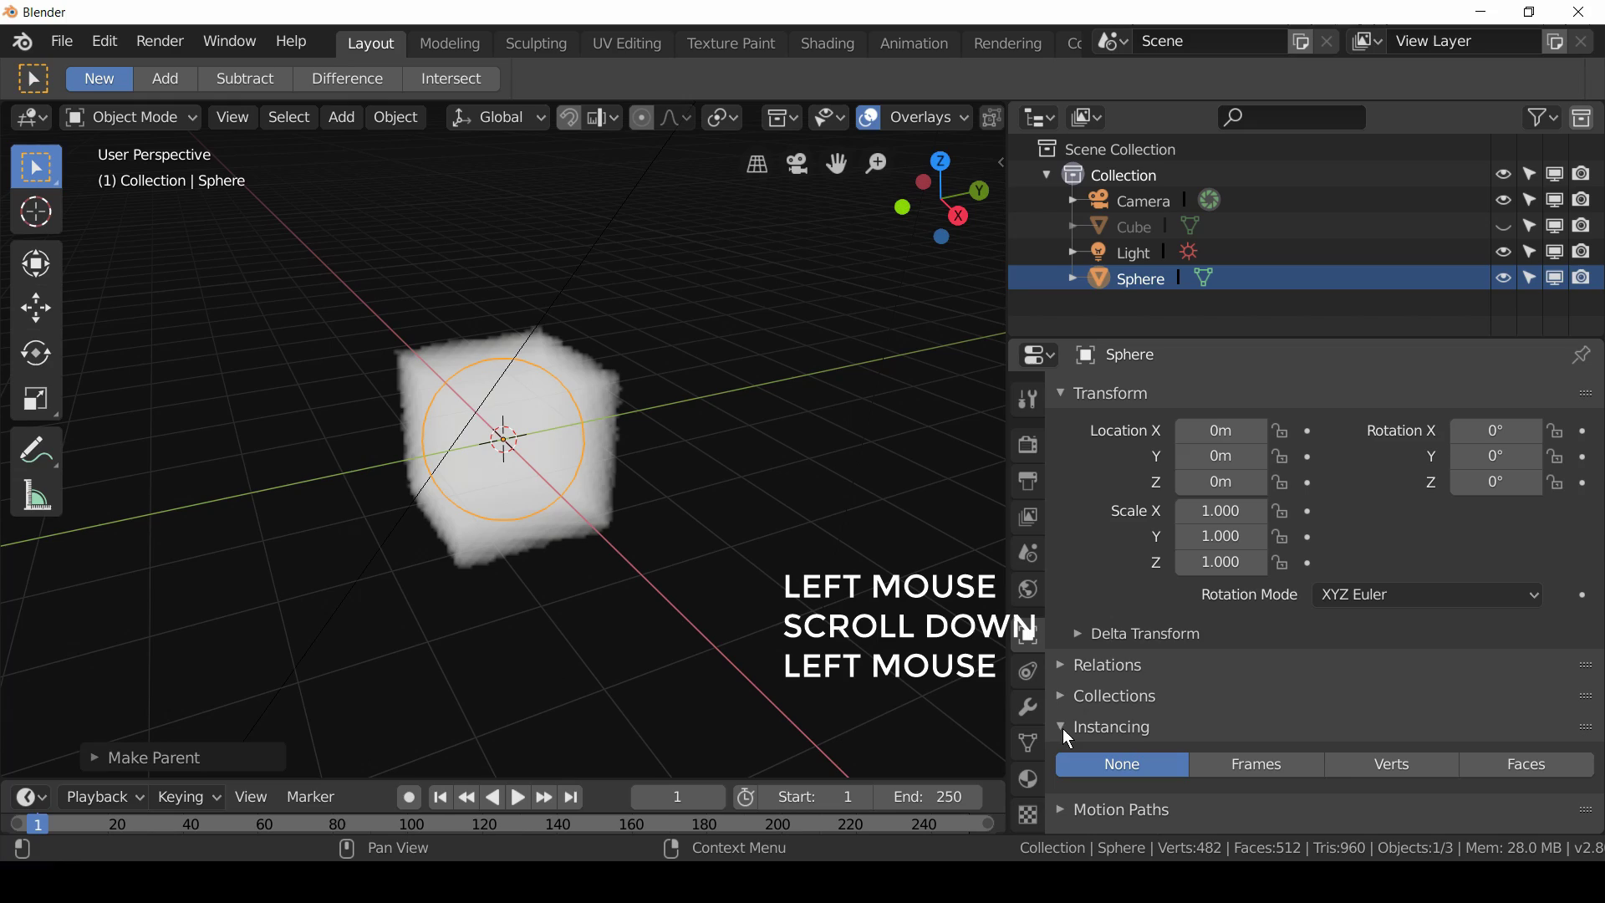
pyautogui.scroll(-2, 1092, 704)
pyautogui.click(1107, 702)
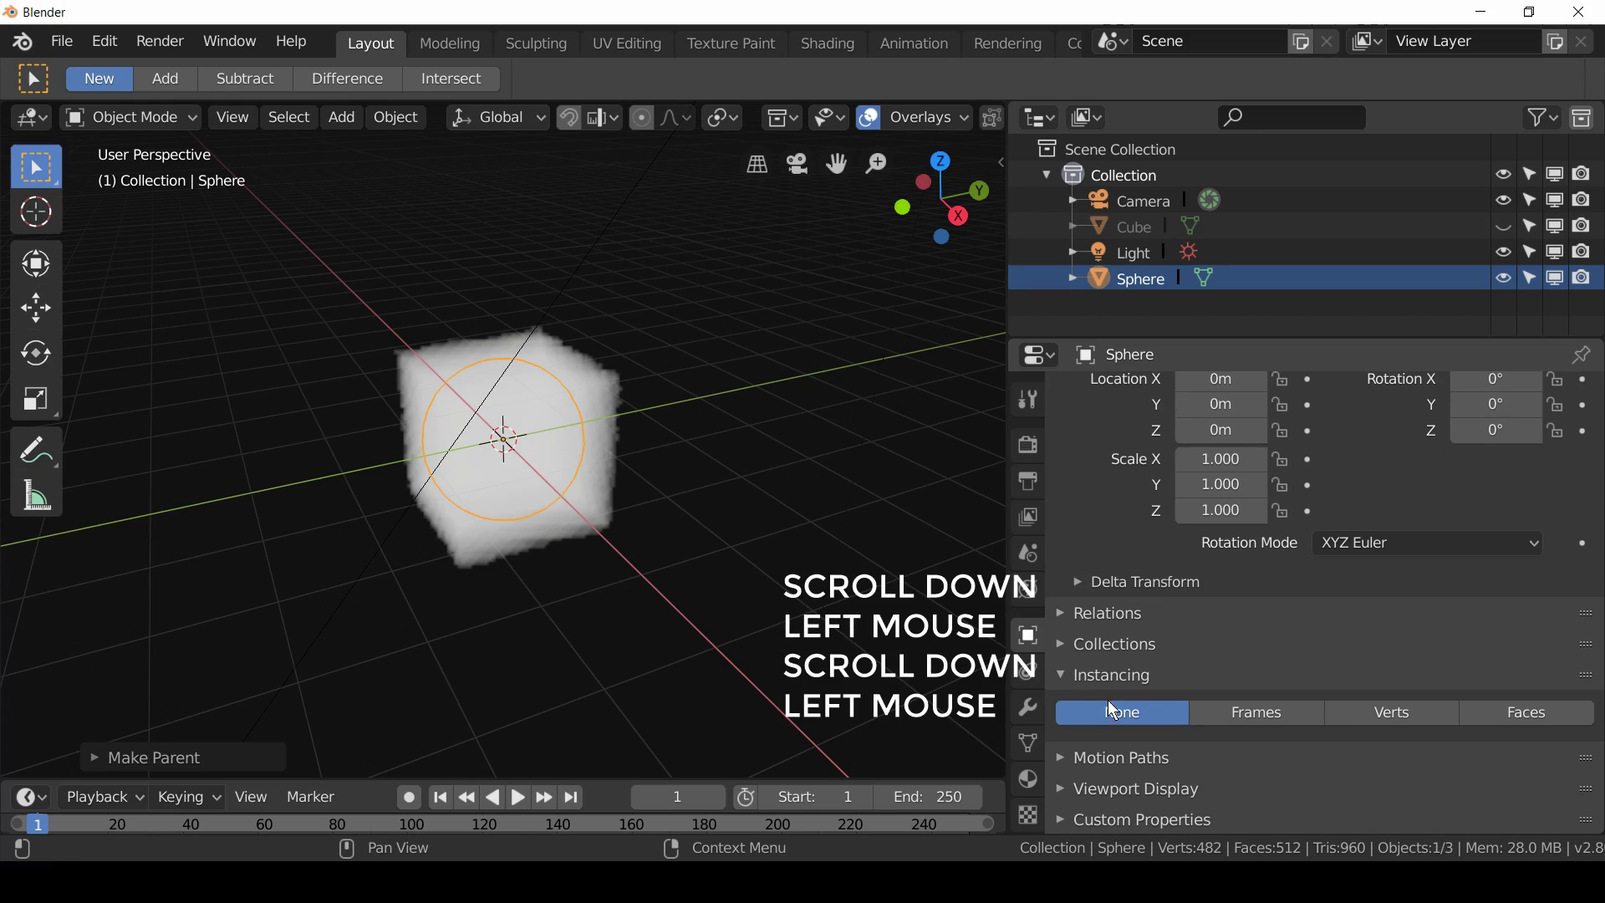
pyautogui.click(1430, 720)
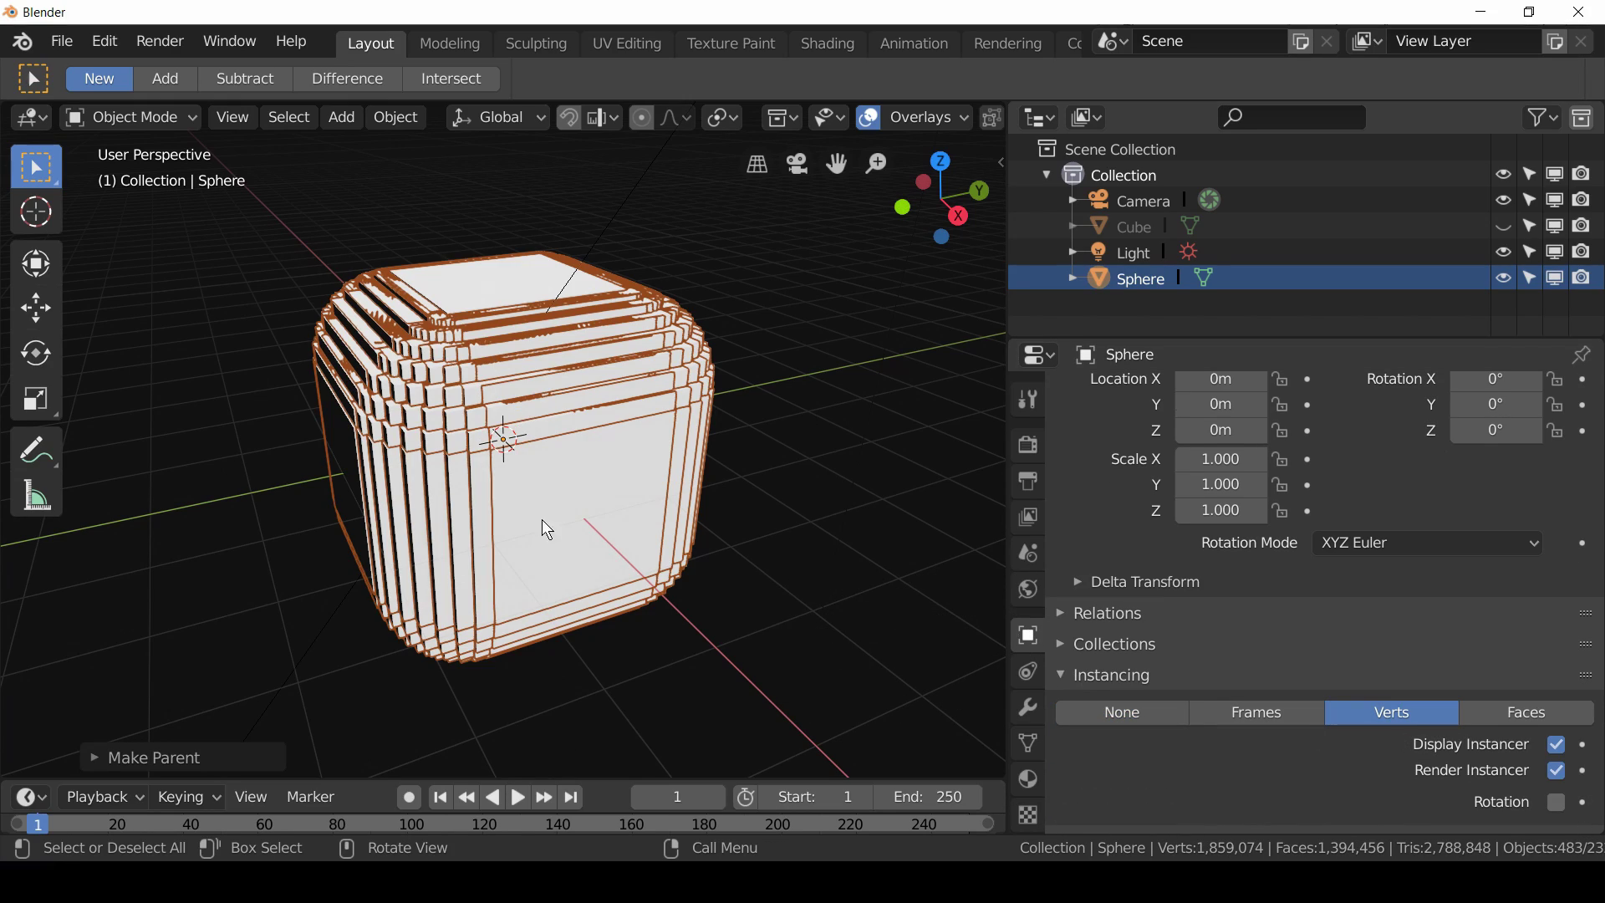
# - Tick instancing Rotation and untick Display Instancer, orbiting to inspect the result
pyautogui.moveTo(548, 530)
pyautogui.mouseDown(button='middle')
pyautogui.moveTo(704, 428)
pyautogui.moveTo(595, 346)
pyautogui.moveTo(473, 518)
pyautogui.moveTo(623, 556)
pyautogui.moveTo(565, 529)
pyautogui.mouseUp(button='middle')
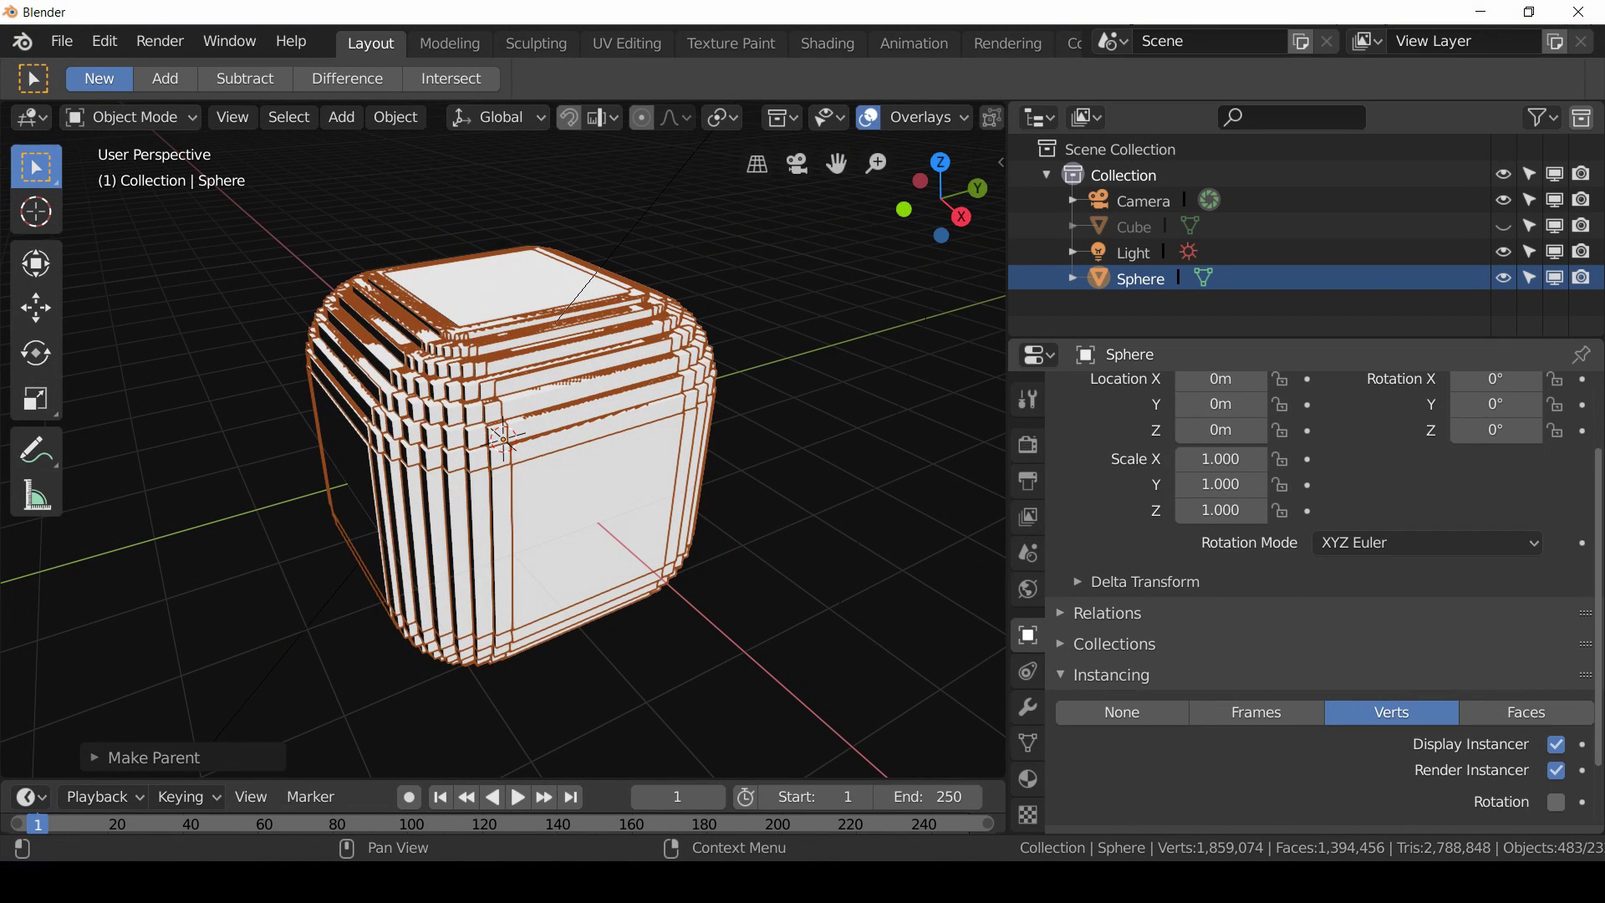
pyautogui.click(1558, 804)
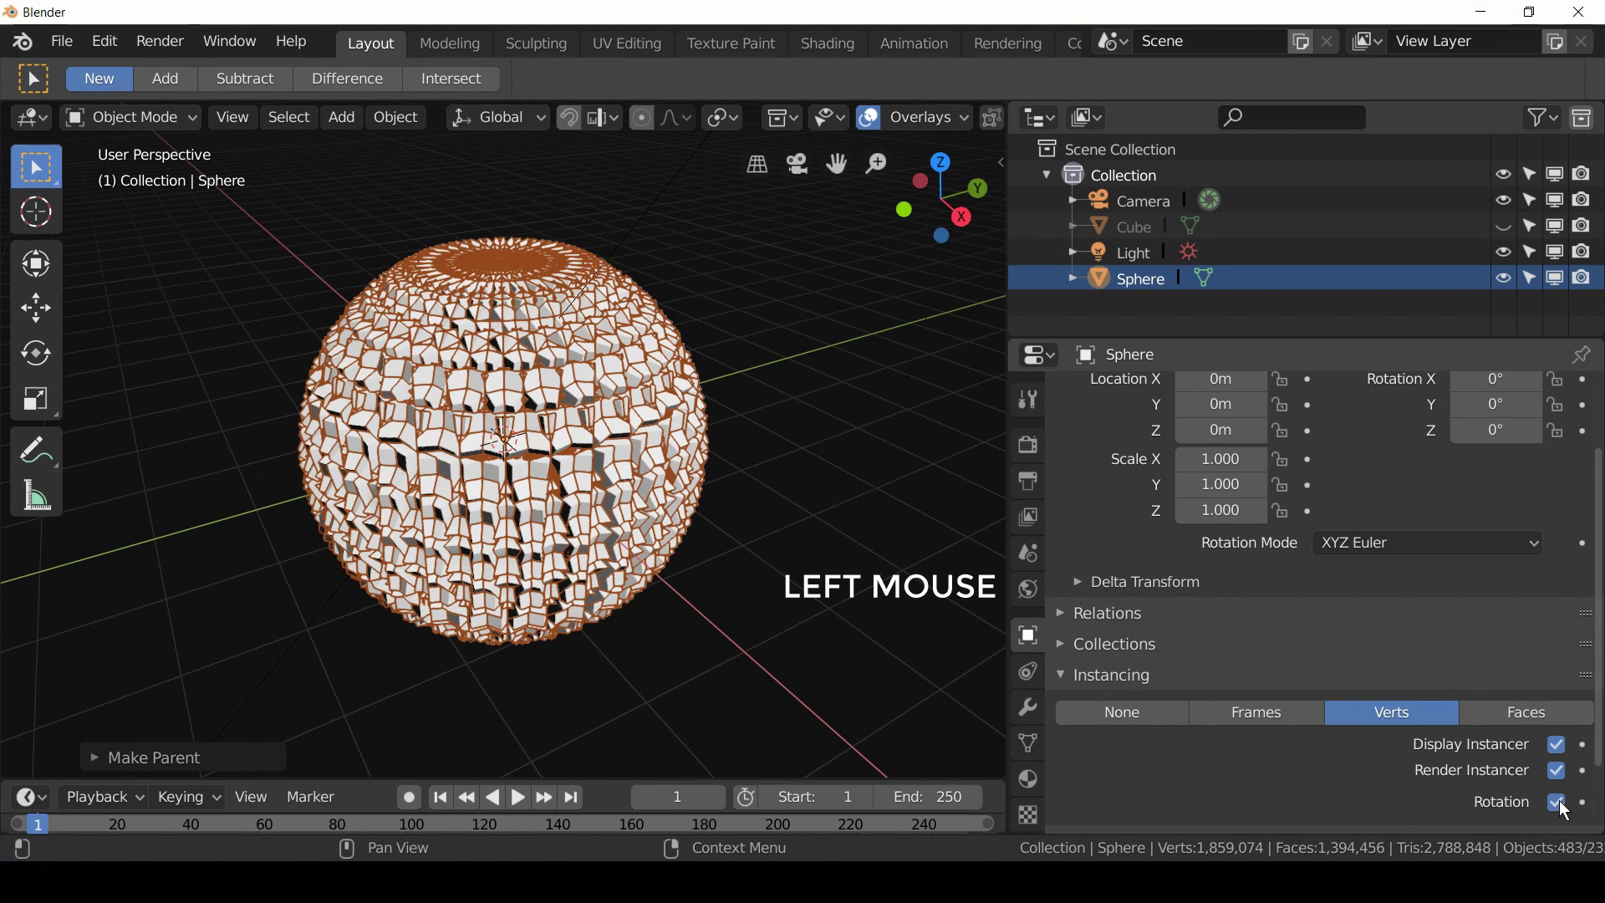
pyautogui.click(1557, 745)
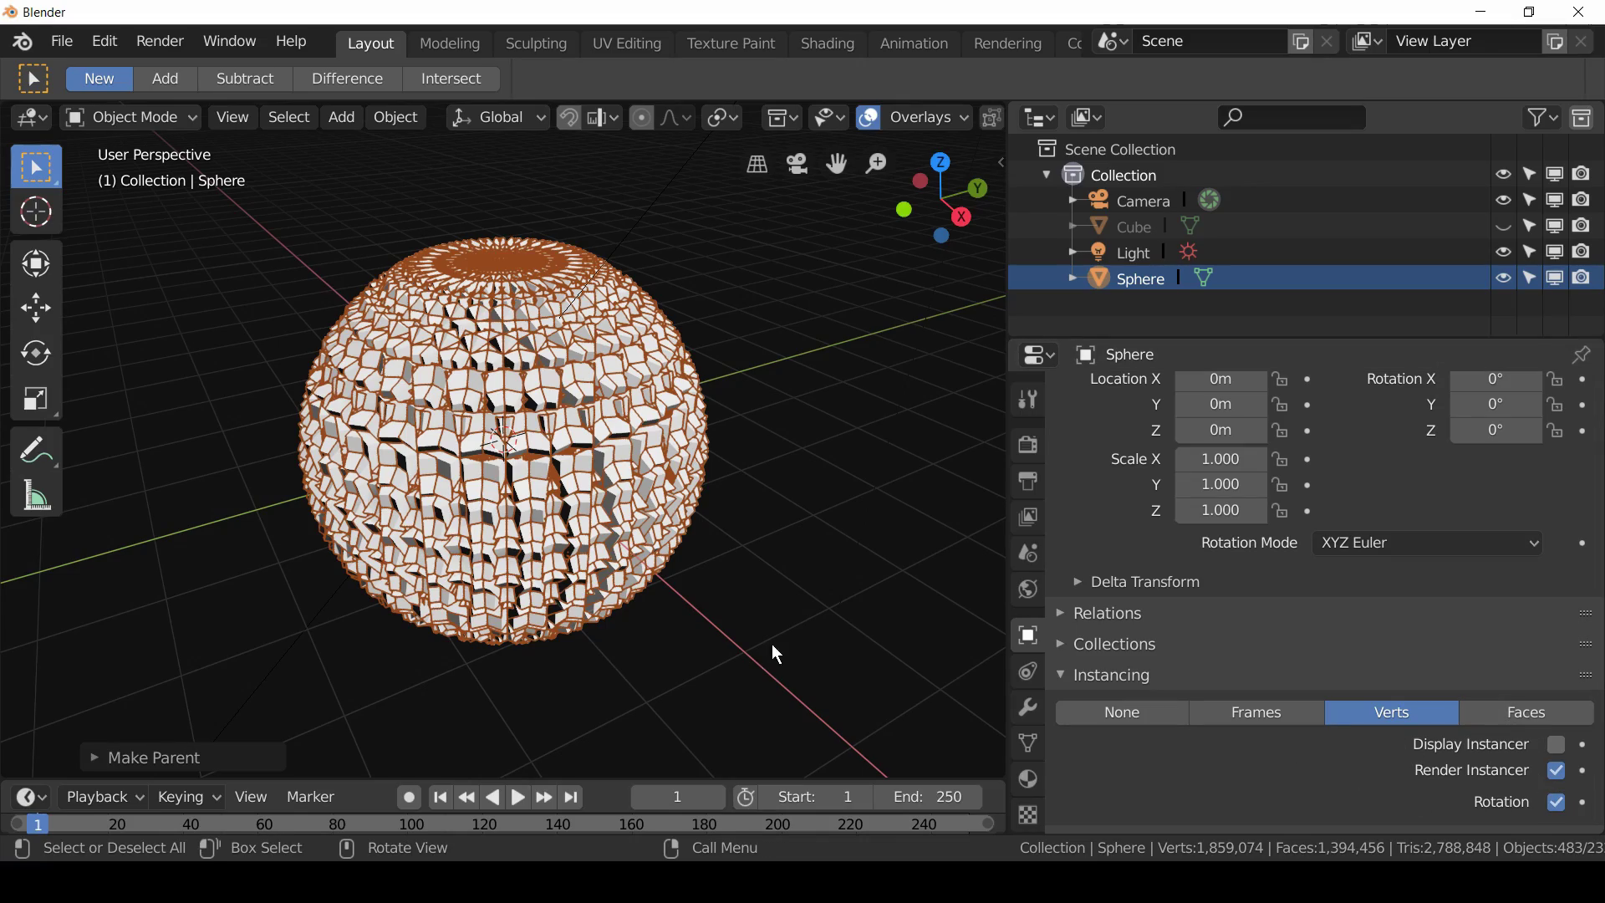
pyautogui.scroll(4, 516, 539)
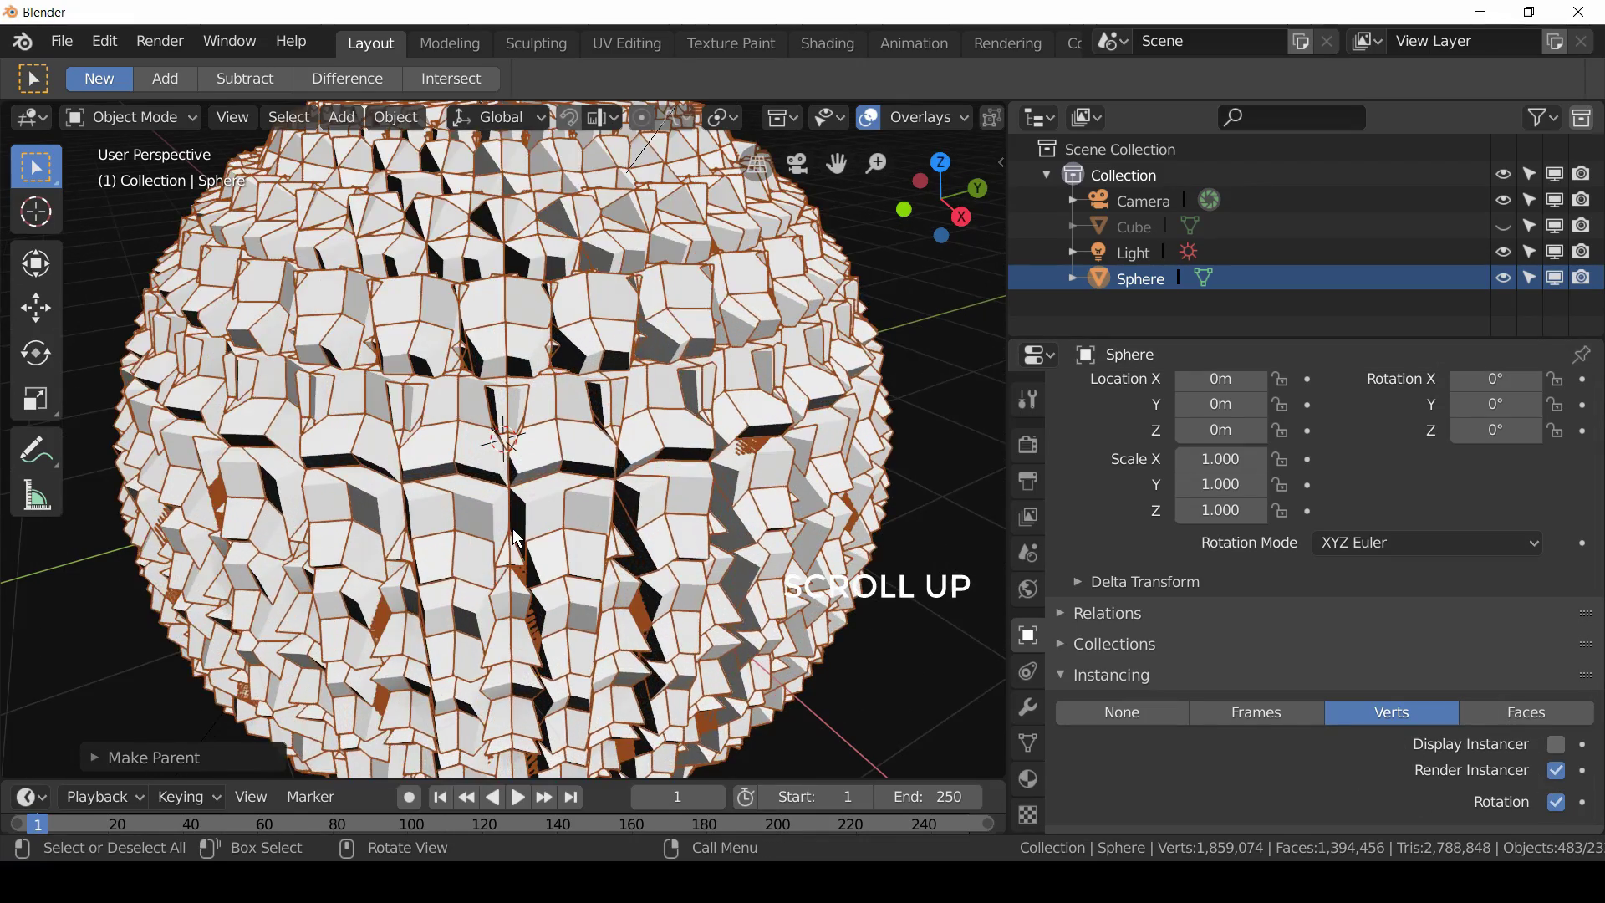
pyautogui.moveTo(516, 540); pyautogui.dragTo(625, 425, button='middle')
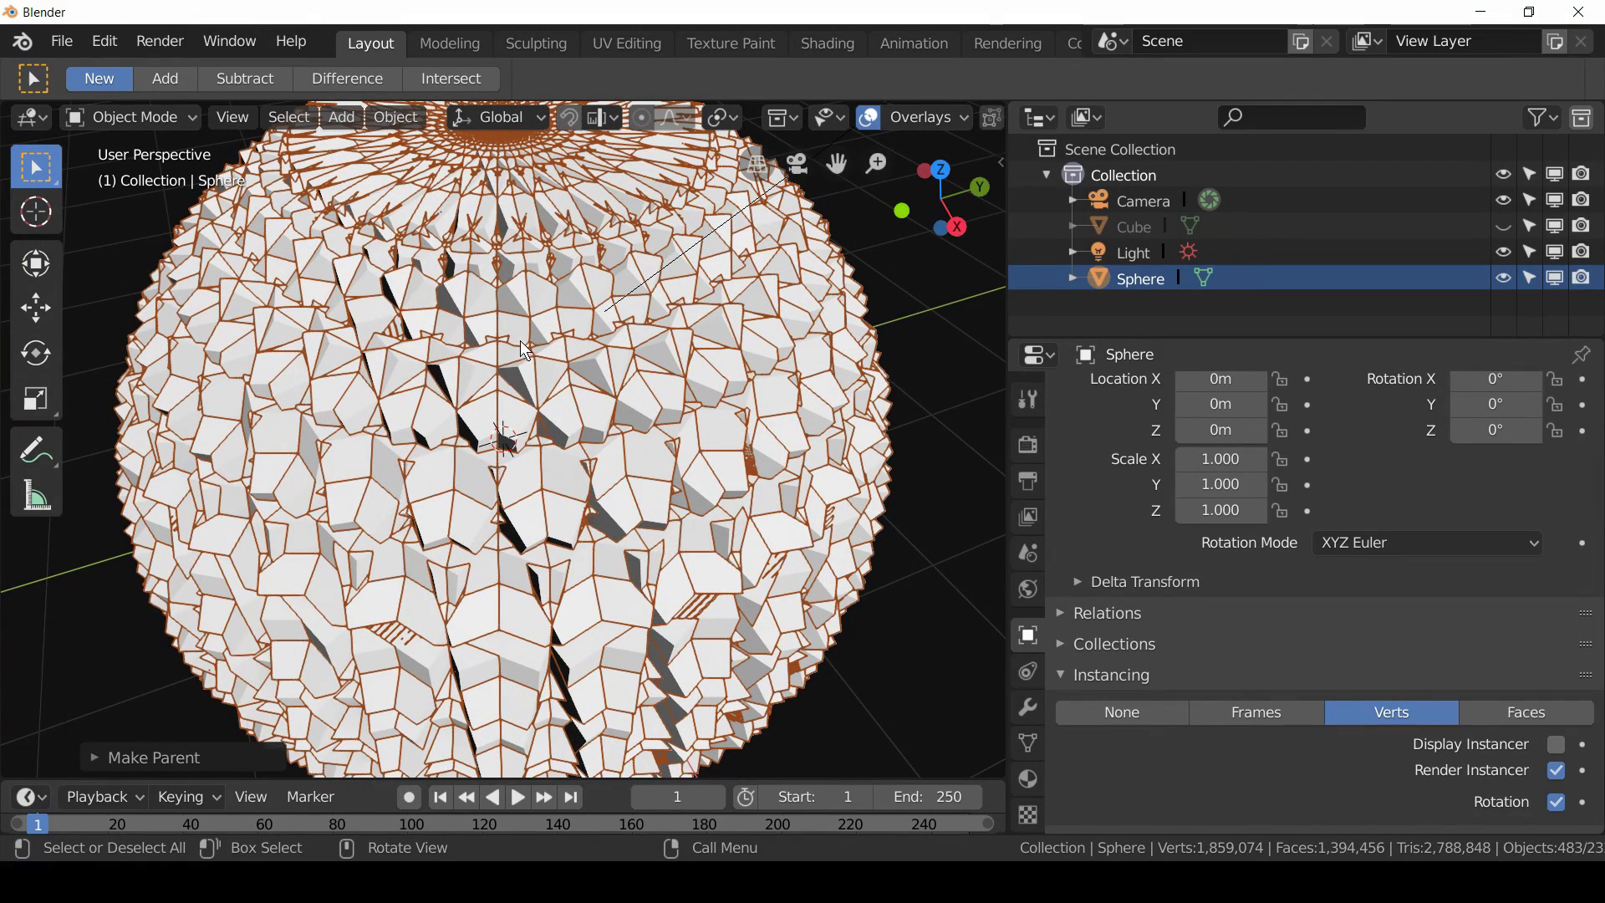
pyautogui.scroll(-4, 522, 360)
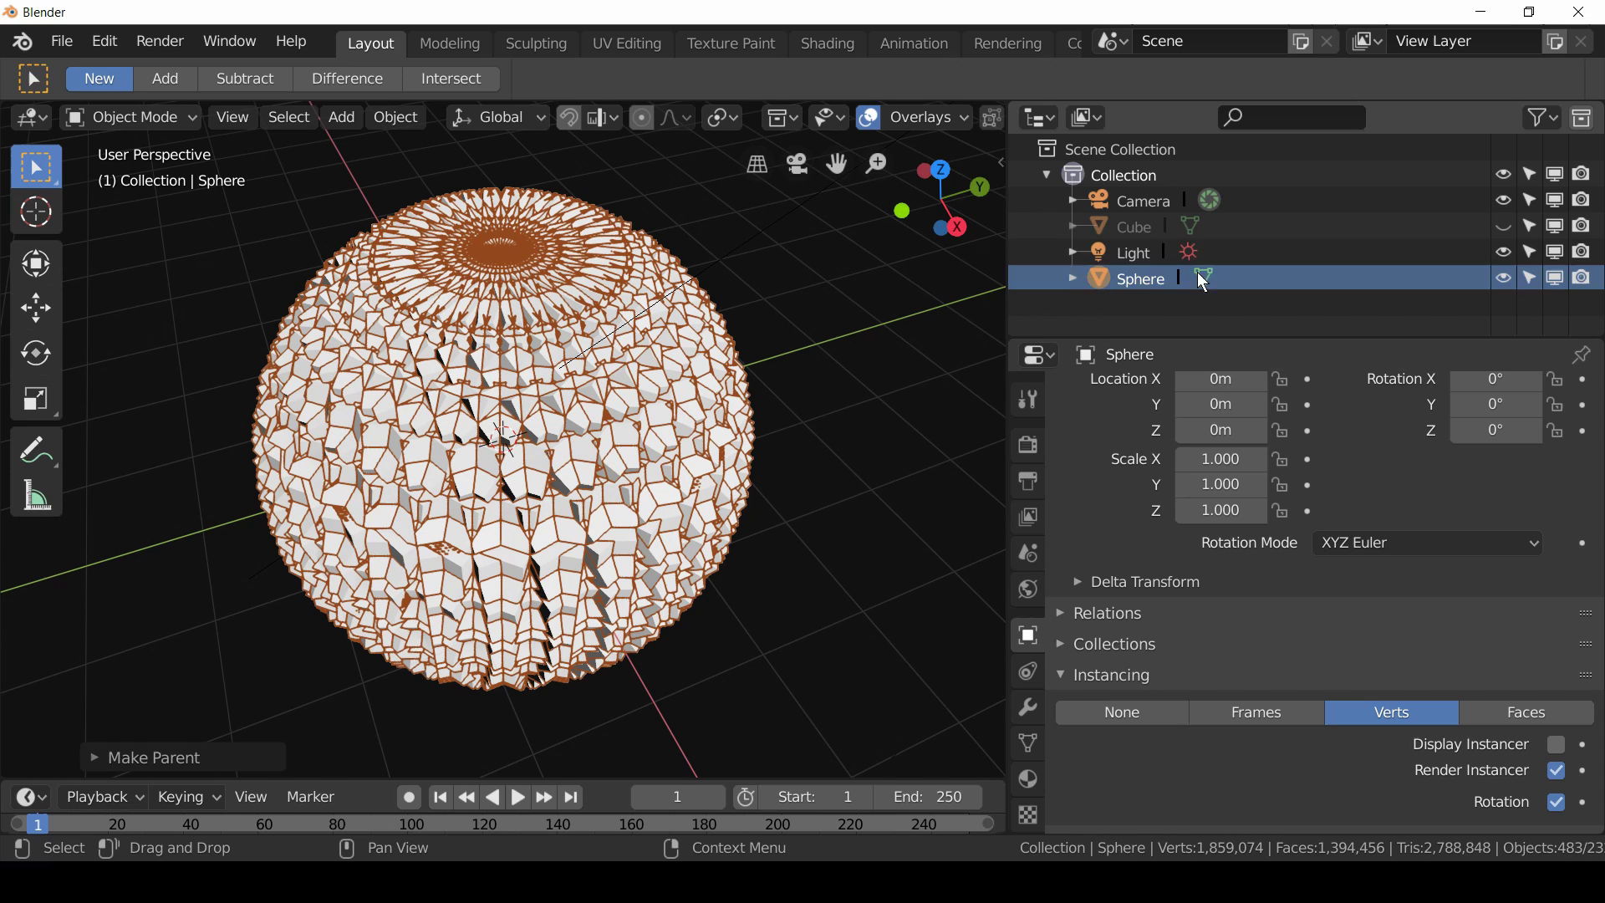
# - Enter Edit Mode on the Cube and scale its mesh down
pyautogui.click(1116, 232)
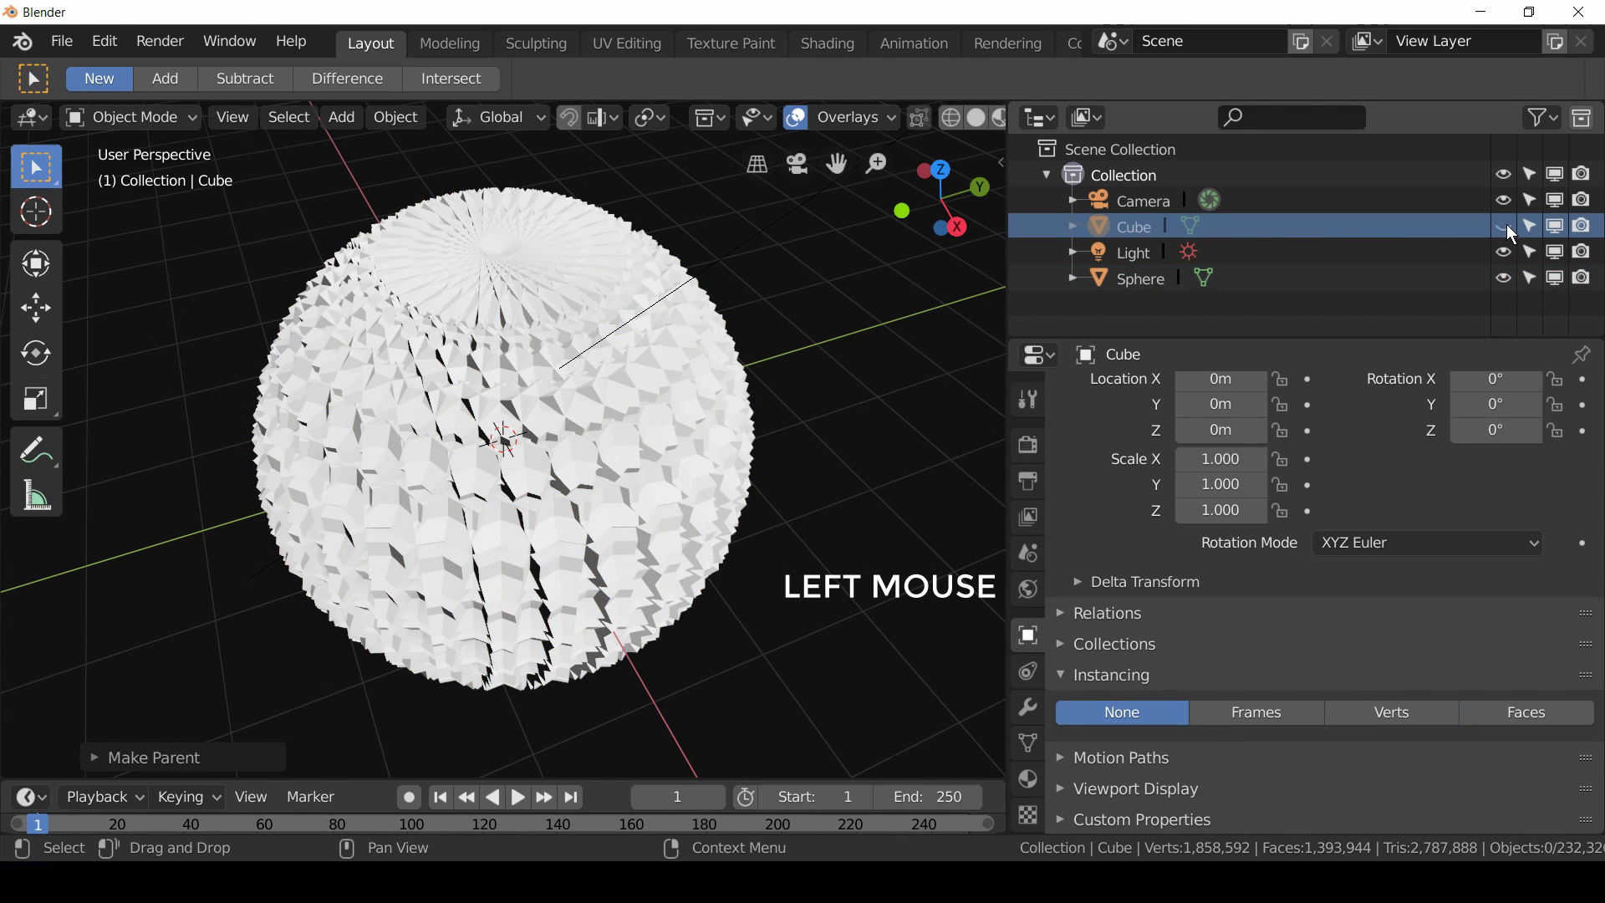
pyautogui.press('Tab')
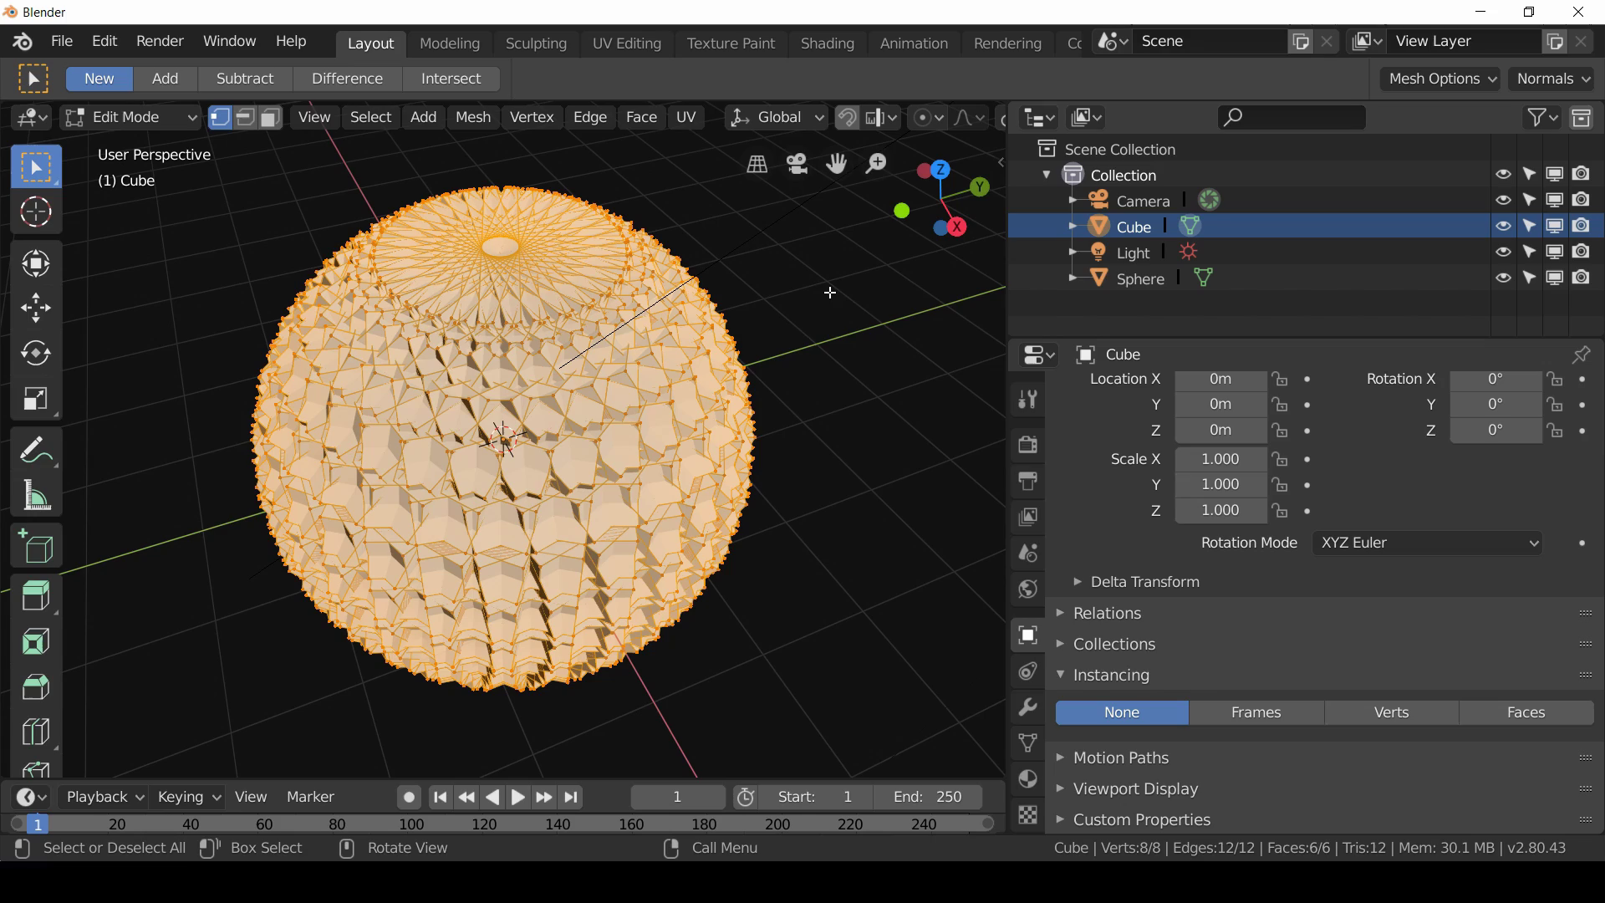
pyautogui.press('s')
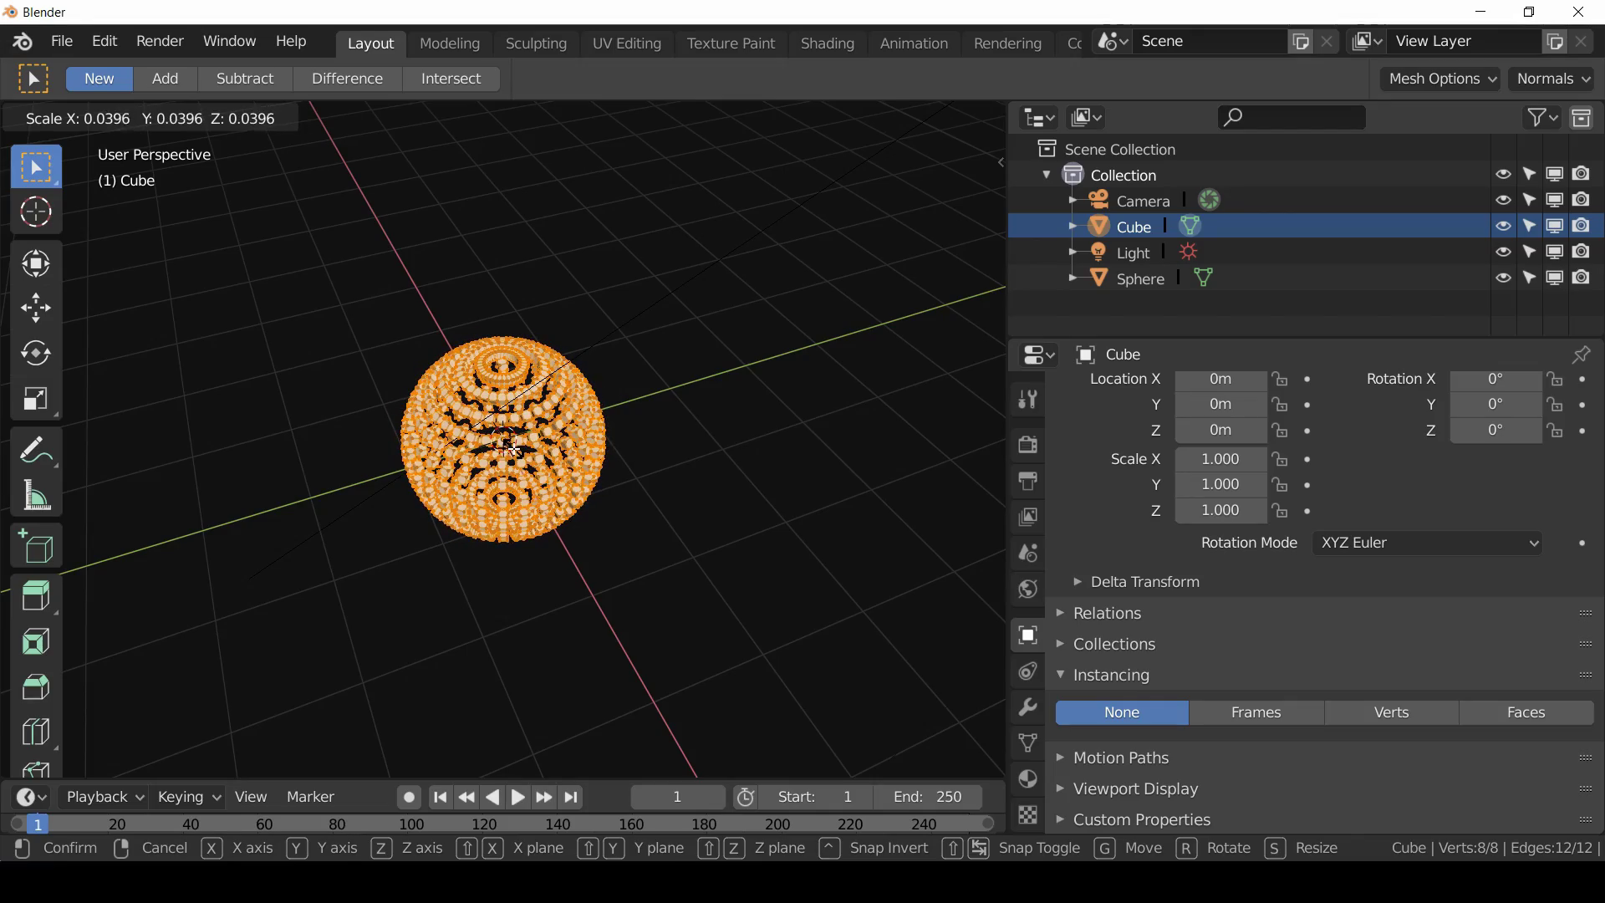
pyautogui.click(530, 607)
# - Scale the cube mesh up until the instances overlap, then select the Sphere
pyautogui.scroll(5, 575, 618)
pyautogui.scroll(2, 575, 619)
pyautogui.keyDown('shift'); pyautogui.moveTo(575, 618); pyautogui.dragTo(608, 586, button='middle'); pyautogui.keyUp('shift')
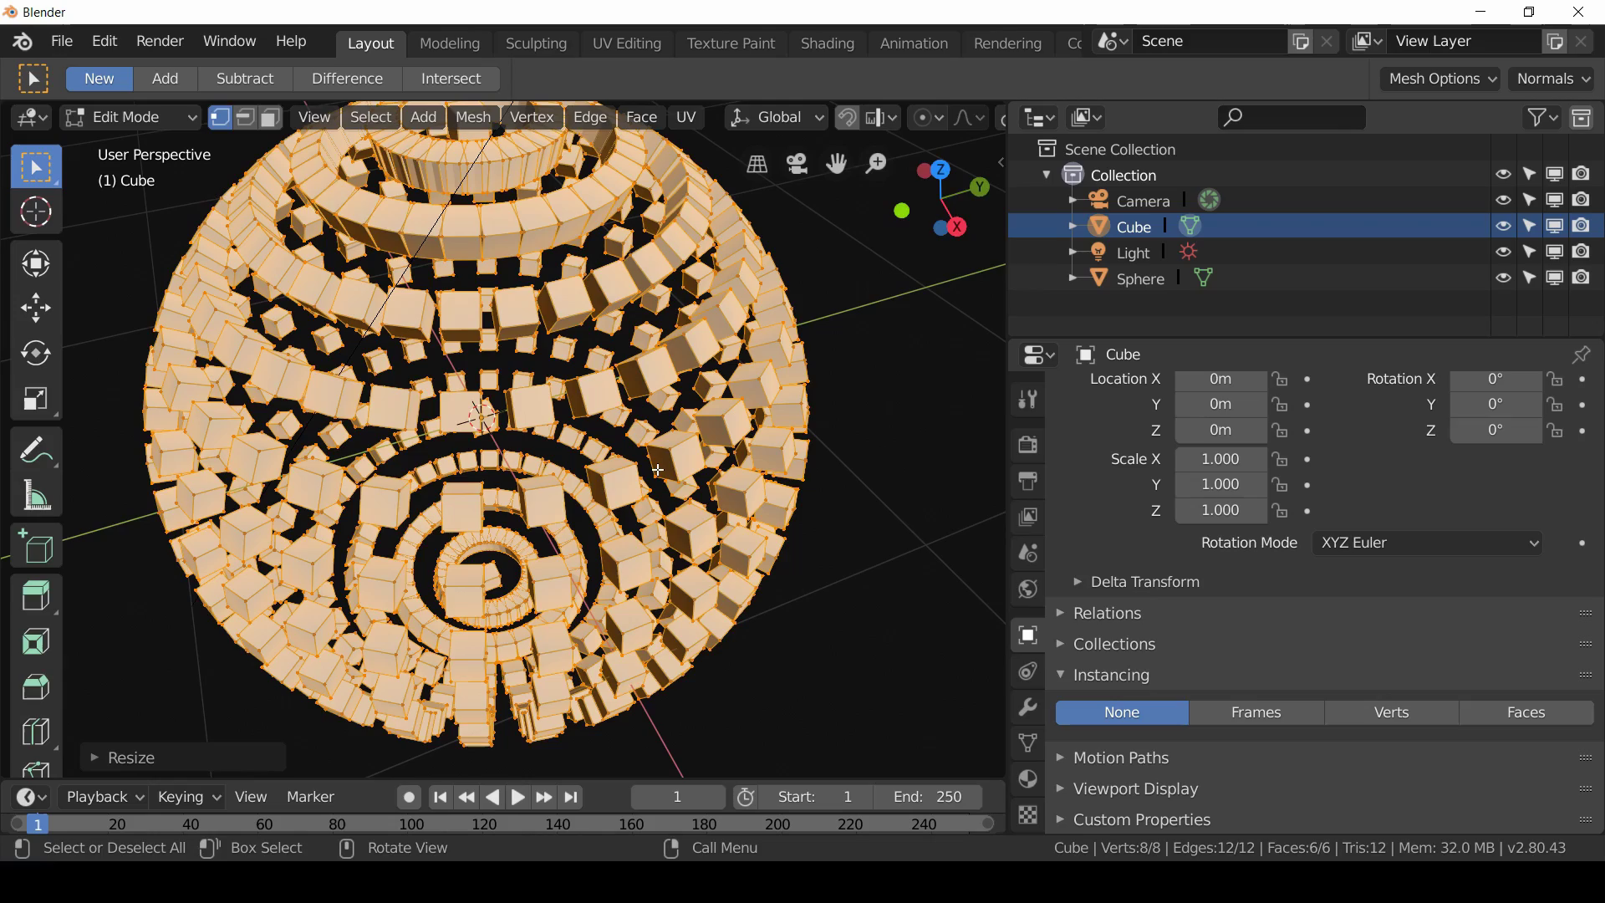
pyautogui.press('s')
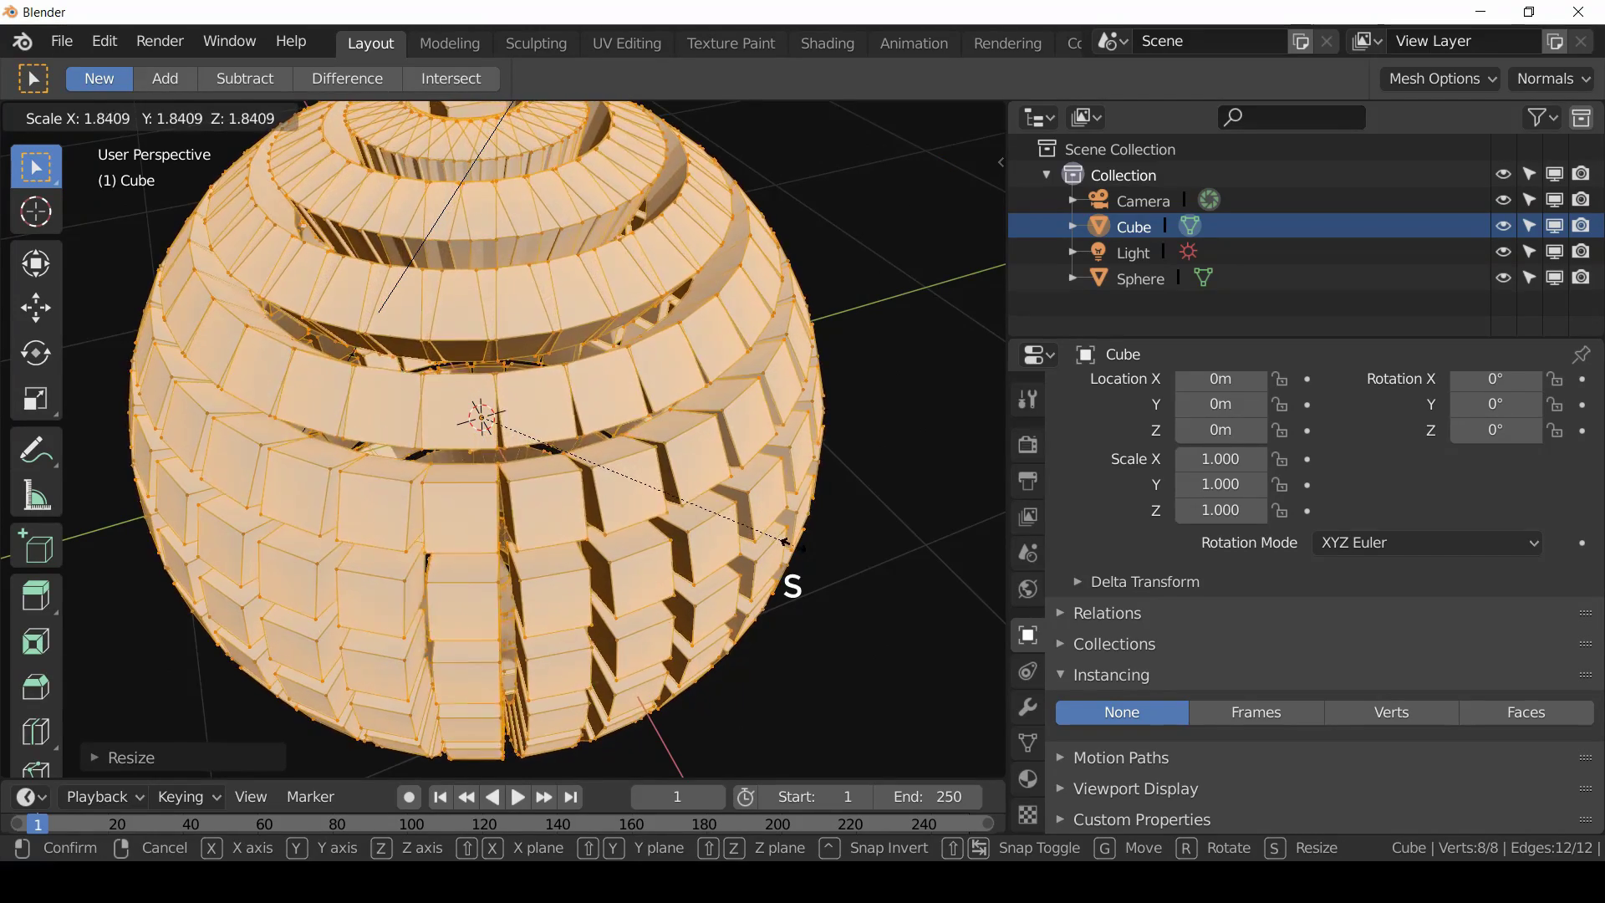
pyautogui.click(964, 613)
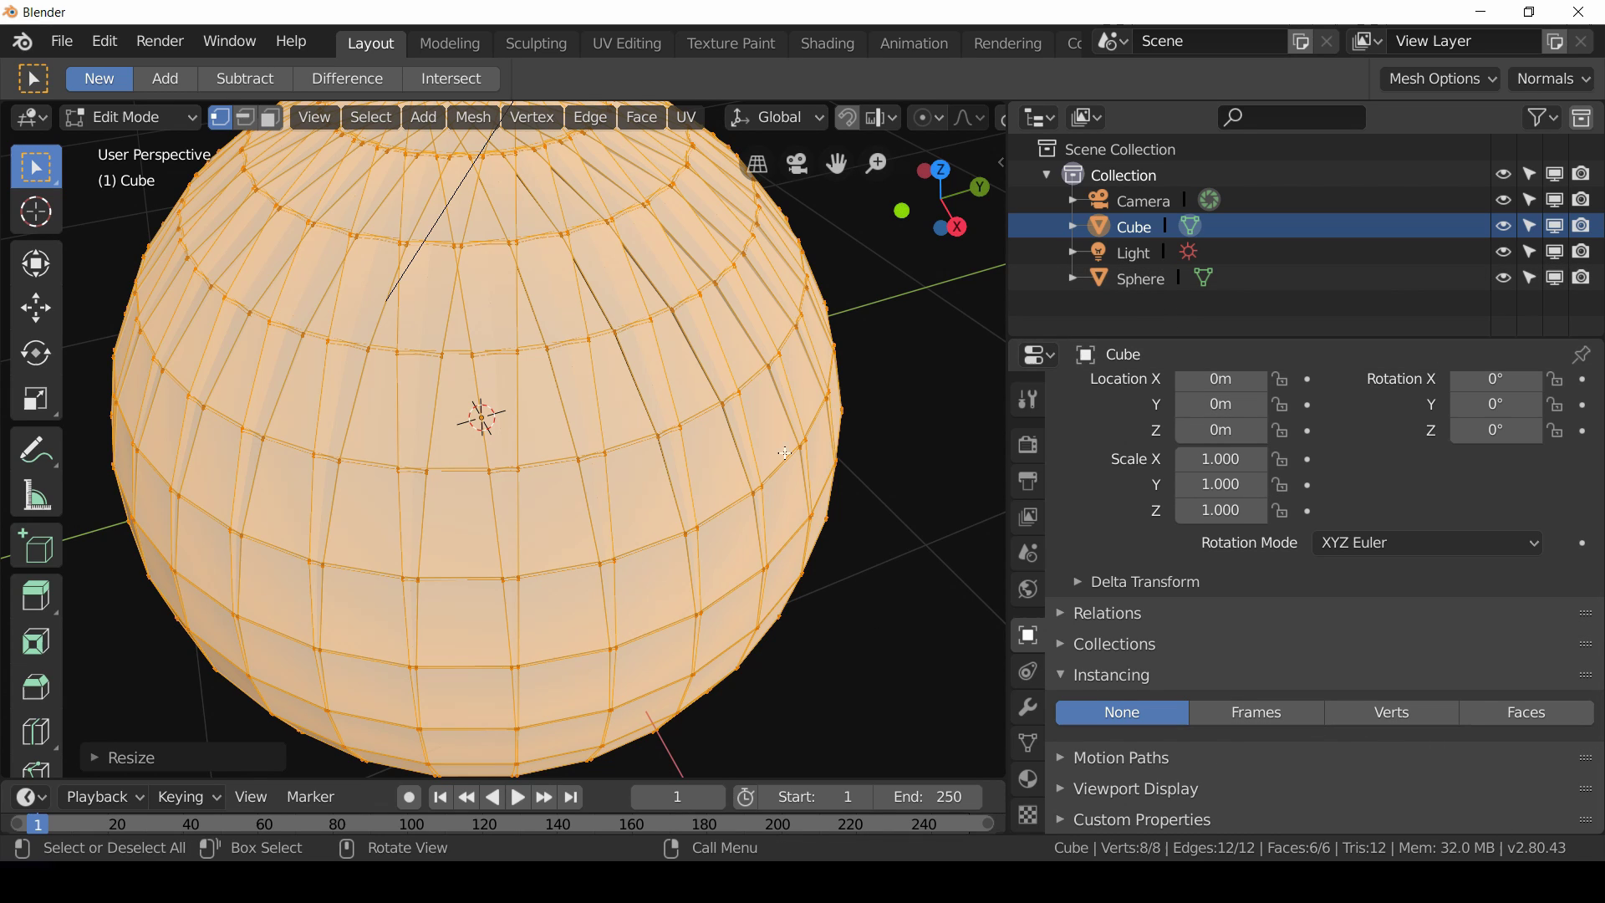
pyautogui.click(1130, 281)
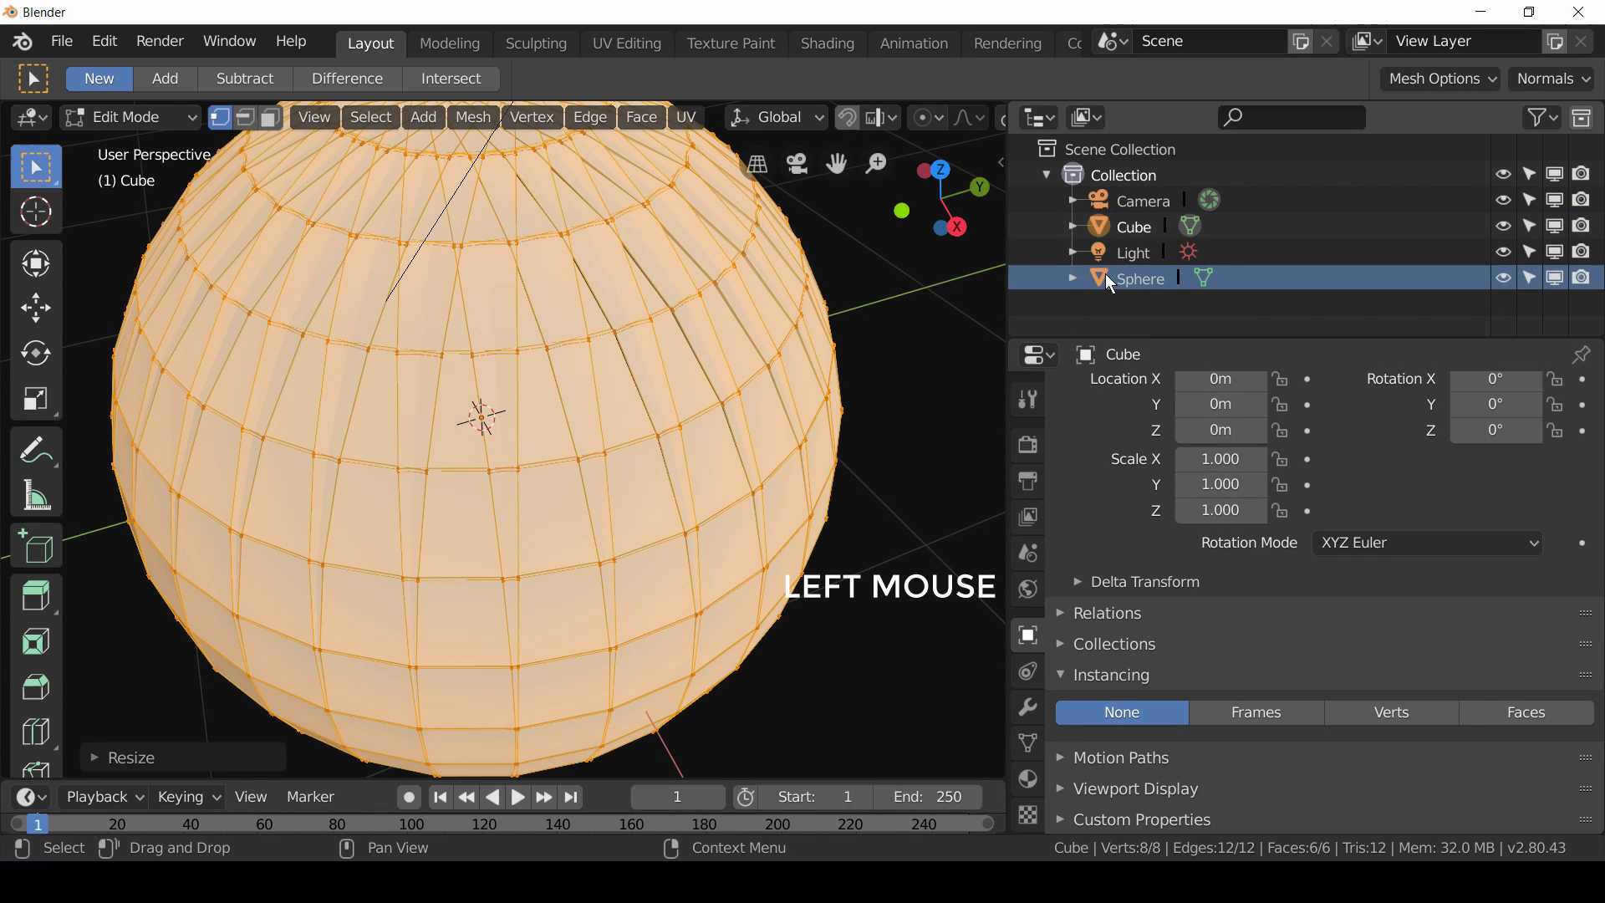
# - Back in Object Mode, untick instancing Rotation on the Sphere and orbit to a front view
pyautogui.press('Tab')
pyautogui.click(1100, 283)
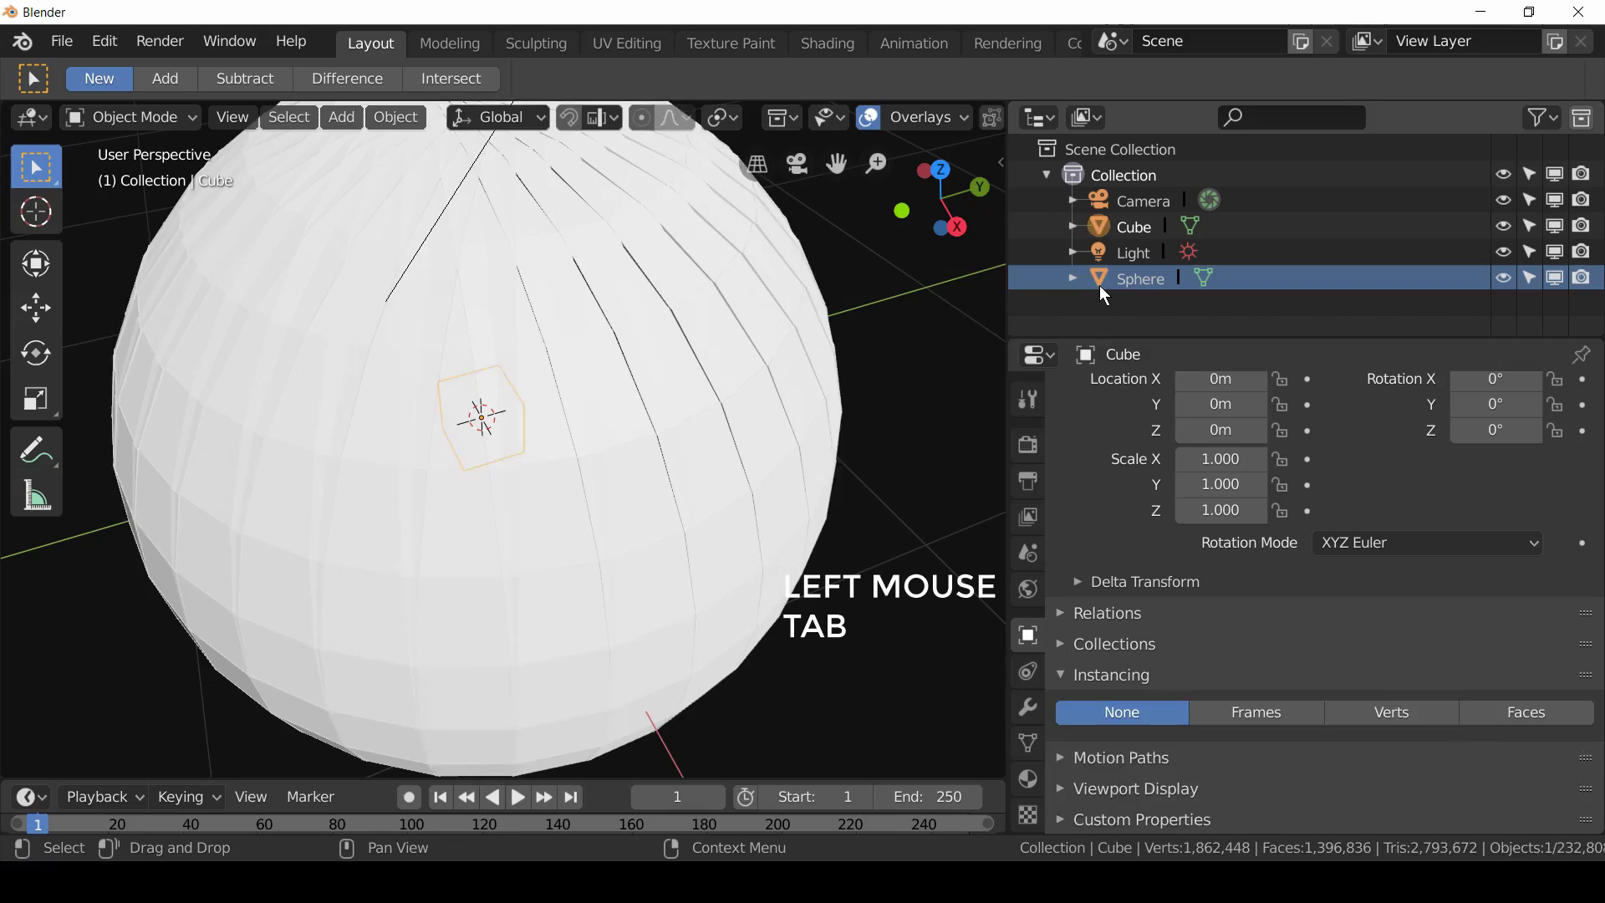
pyautogui.click(1556, 802)
pyautogui.scroll(-5, 566, 505)
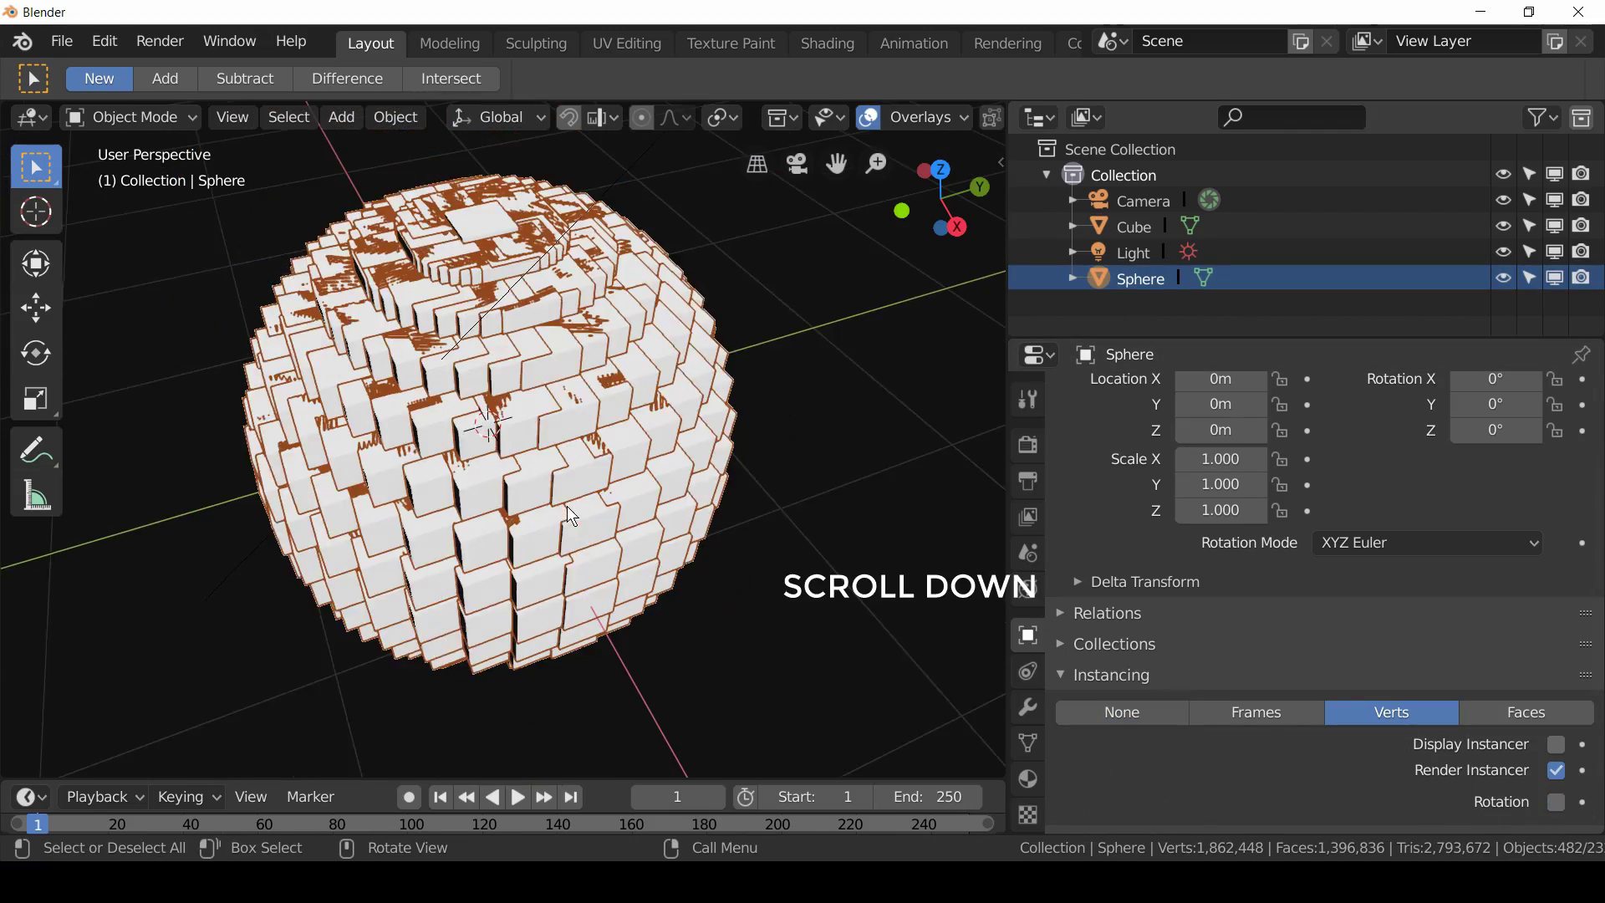
pyautogui.moveTo(592, 565); pyautogui.dragTo(510, 579, button='middle')
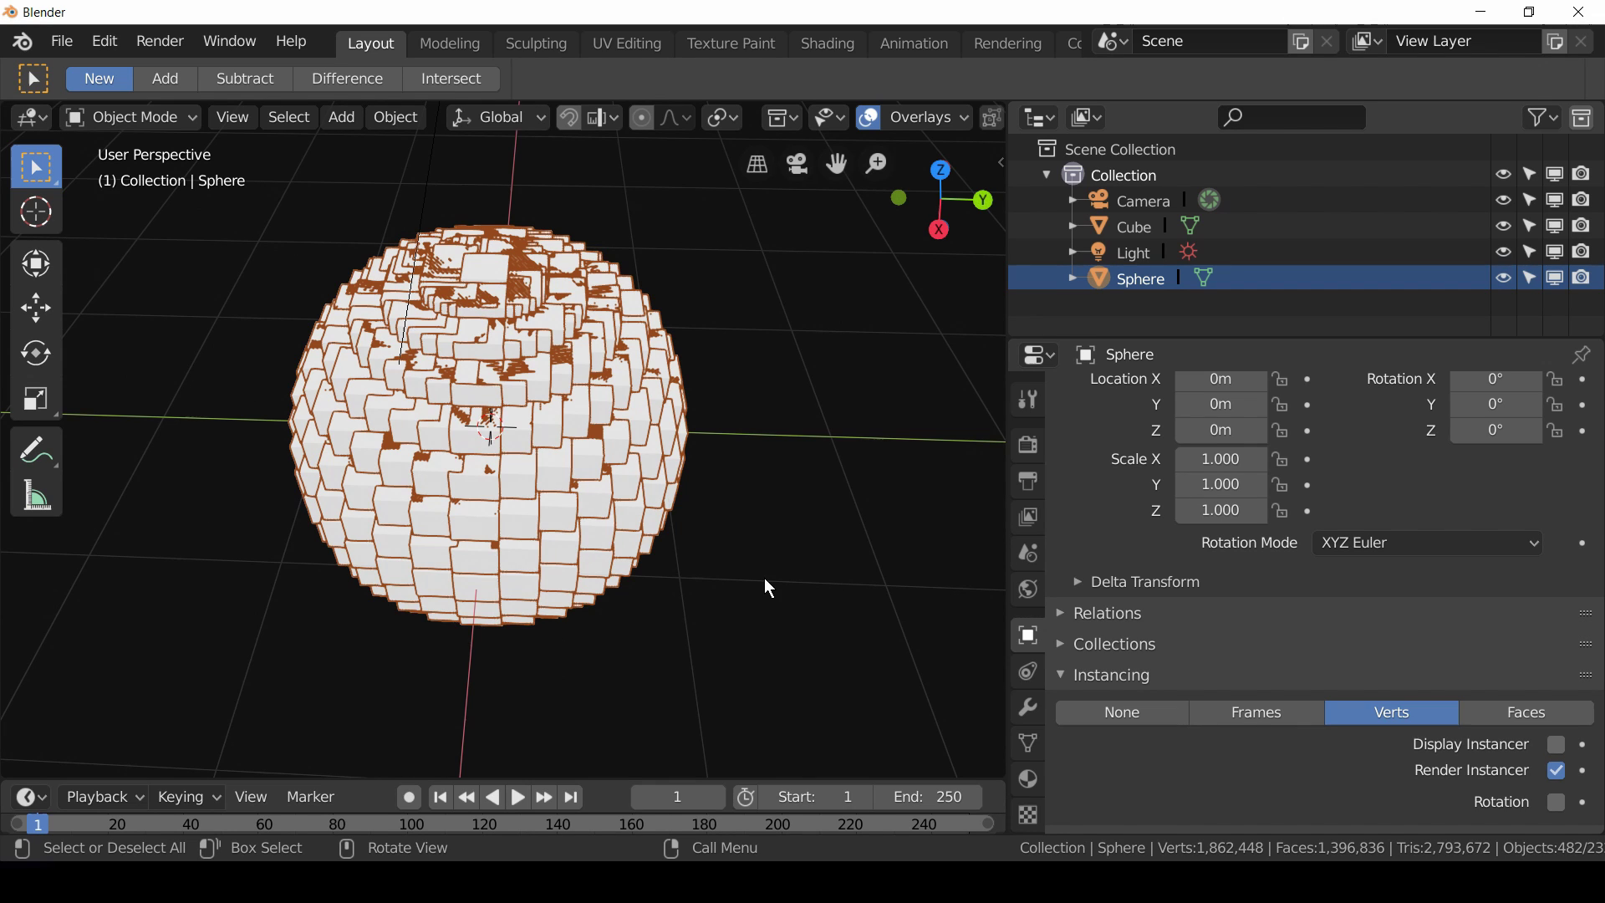
pyautogui.scroll(-3, 943, 493)
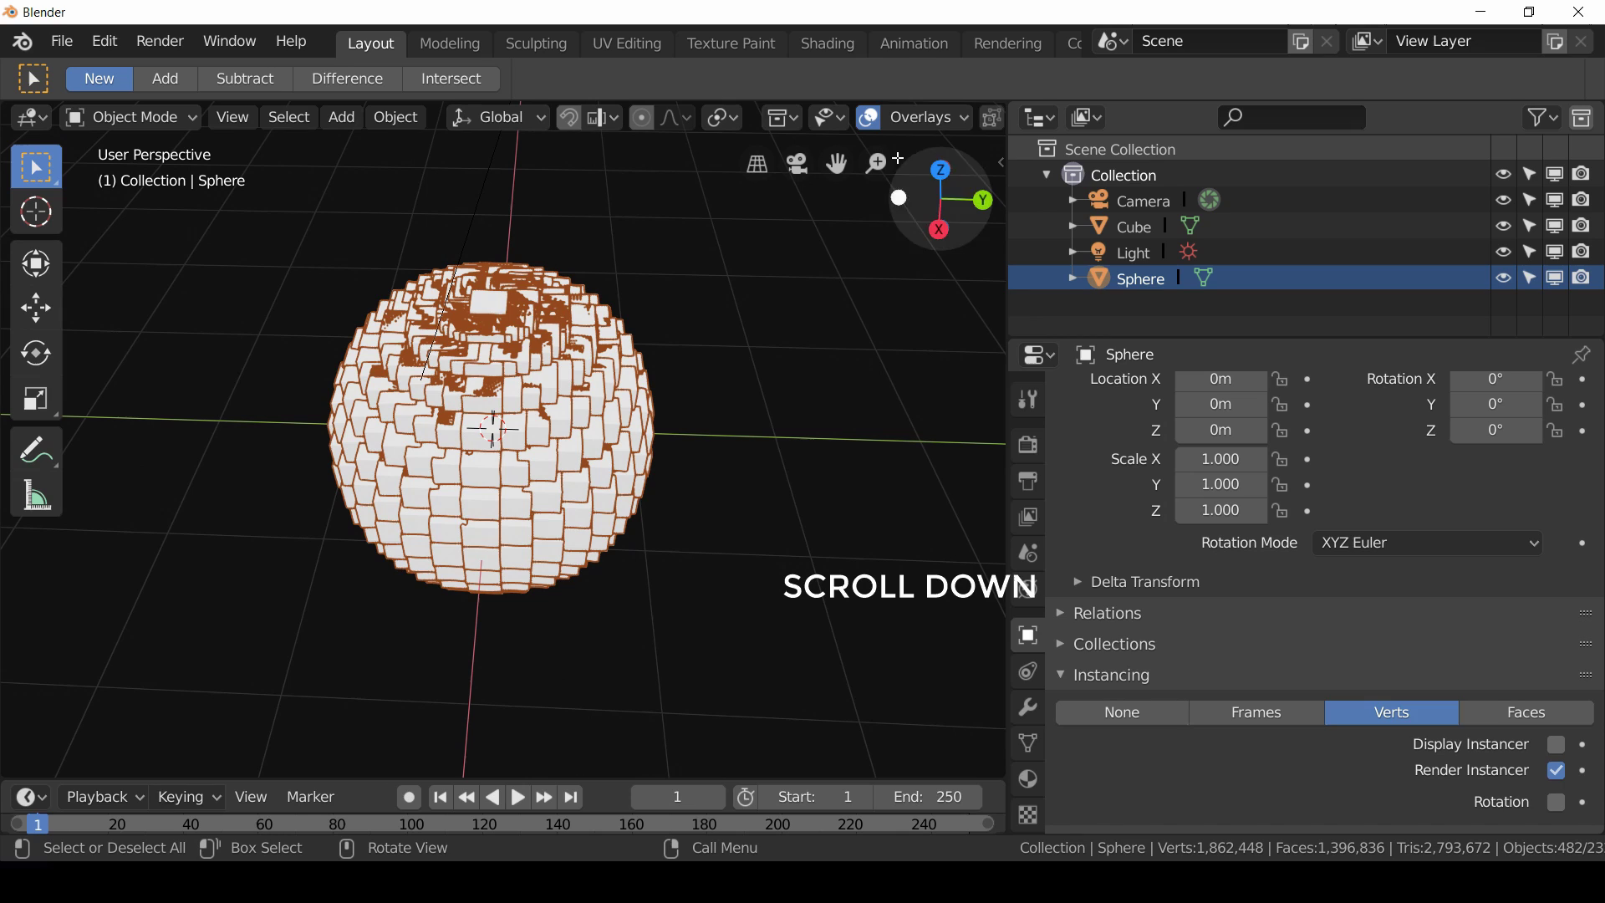
pyautogui.scroll(-5, 895, 119)
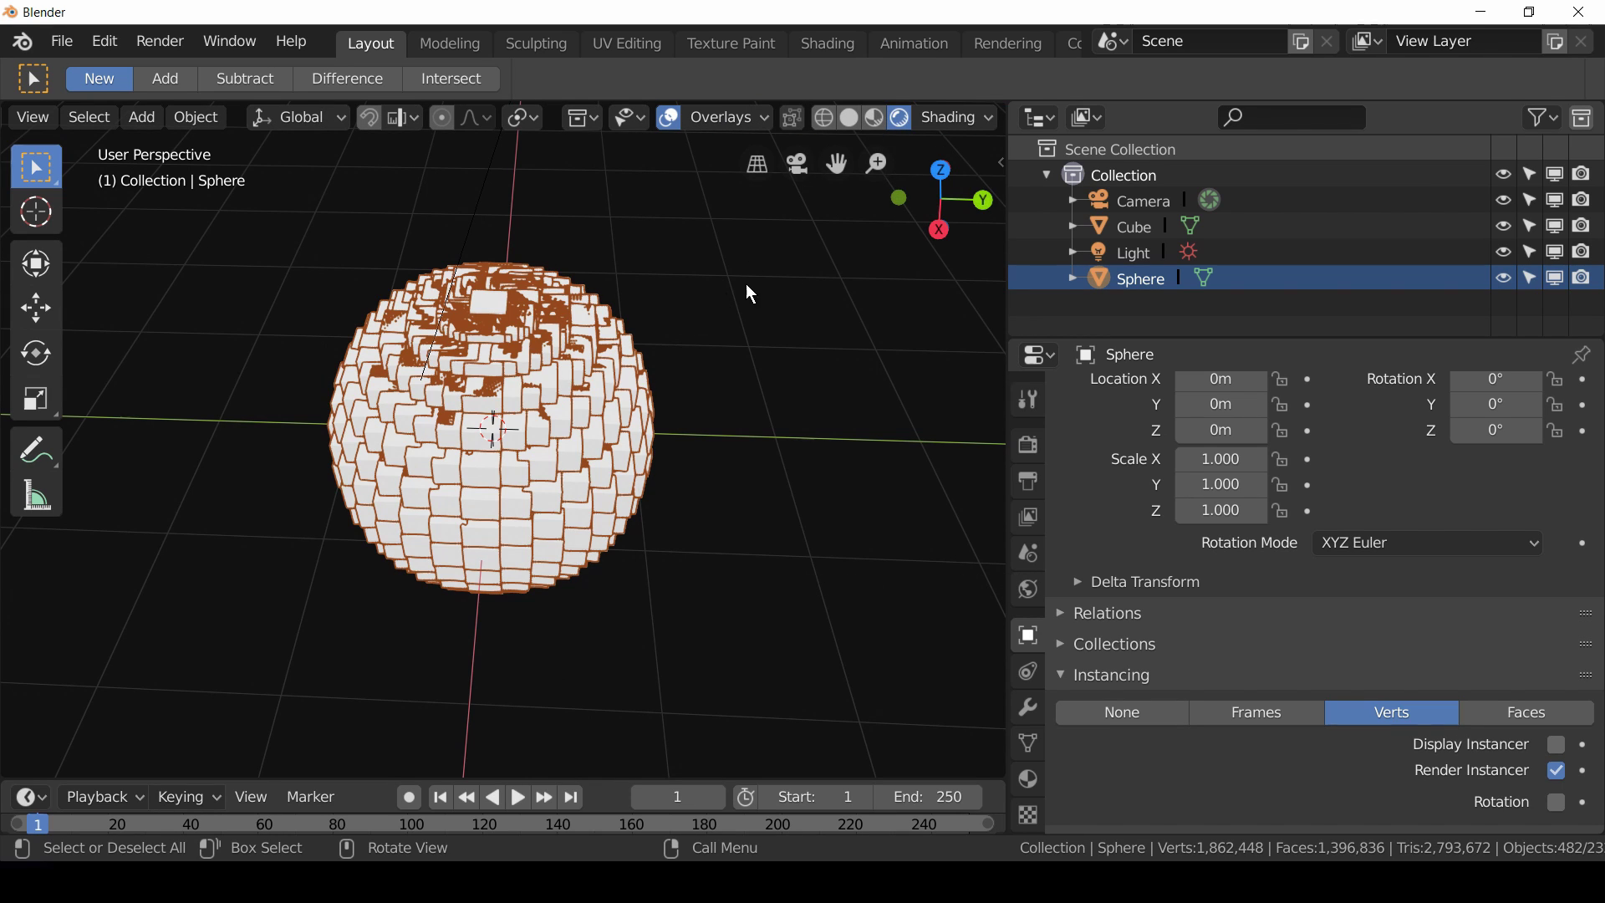
# - Assign the existing Volume material to the Cube, orbit to check, and reselect the Sphere
pyautogui.press('Tab')
pyautogui.press('Tab')
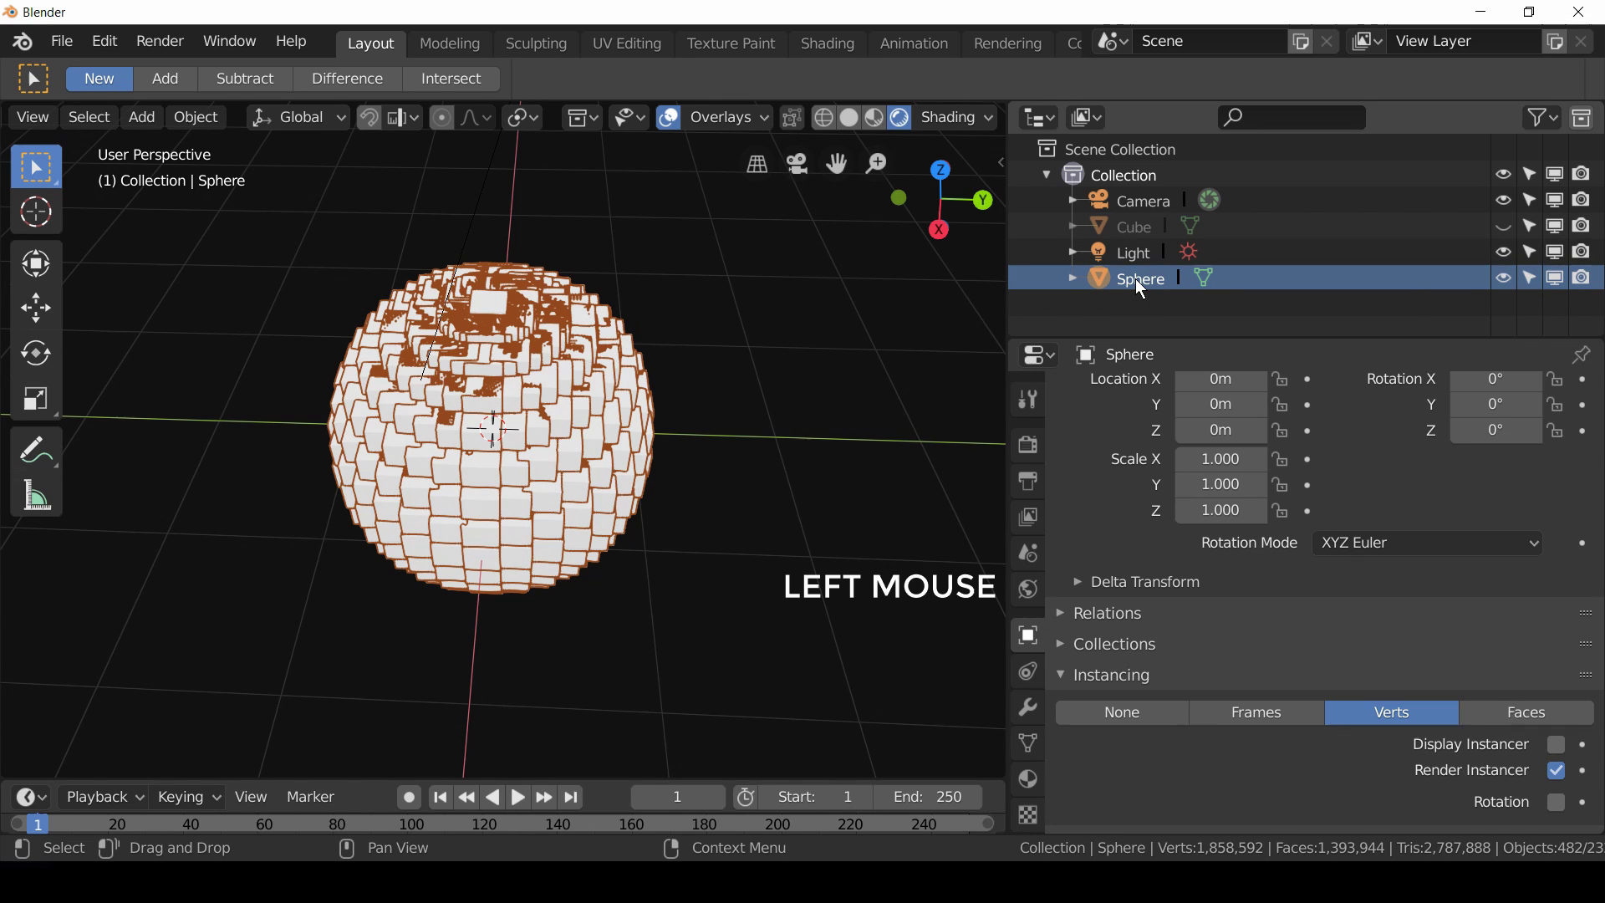
pyautogui.click(1151, 223)
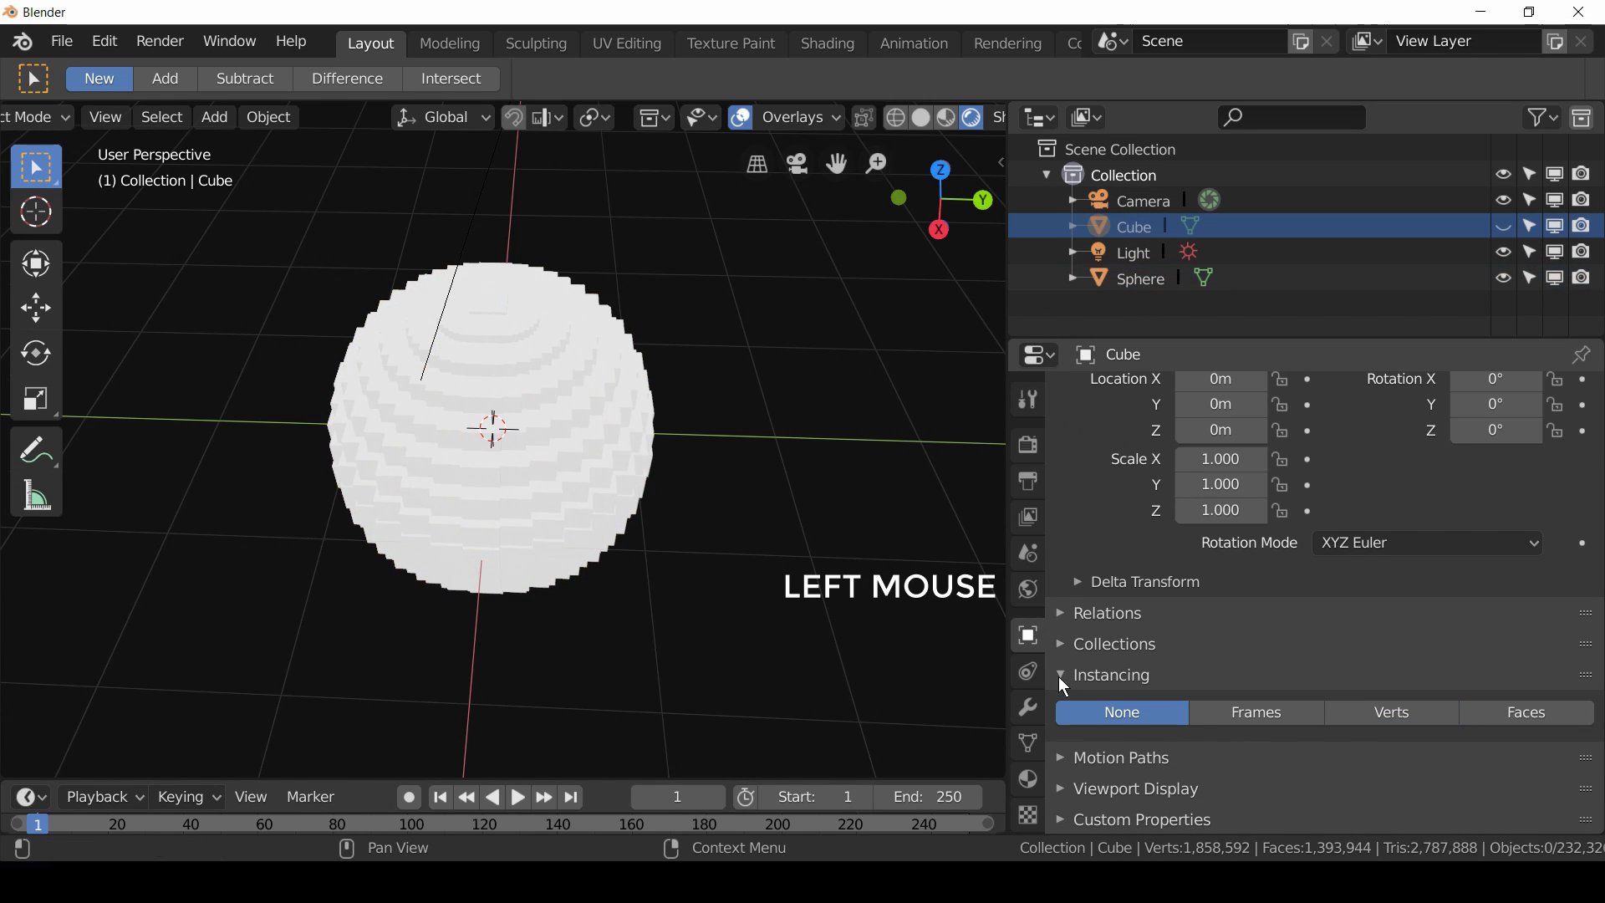
pyautogui.click(1029, 779)
pyautogui.scroll(4, 1347, 576)
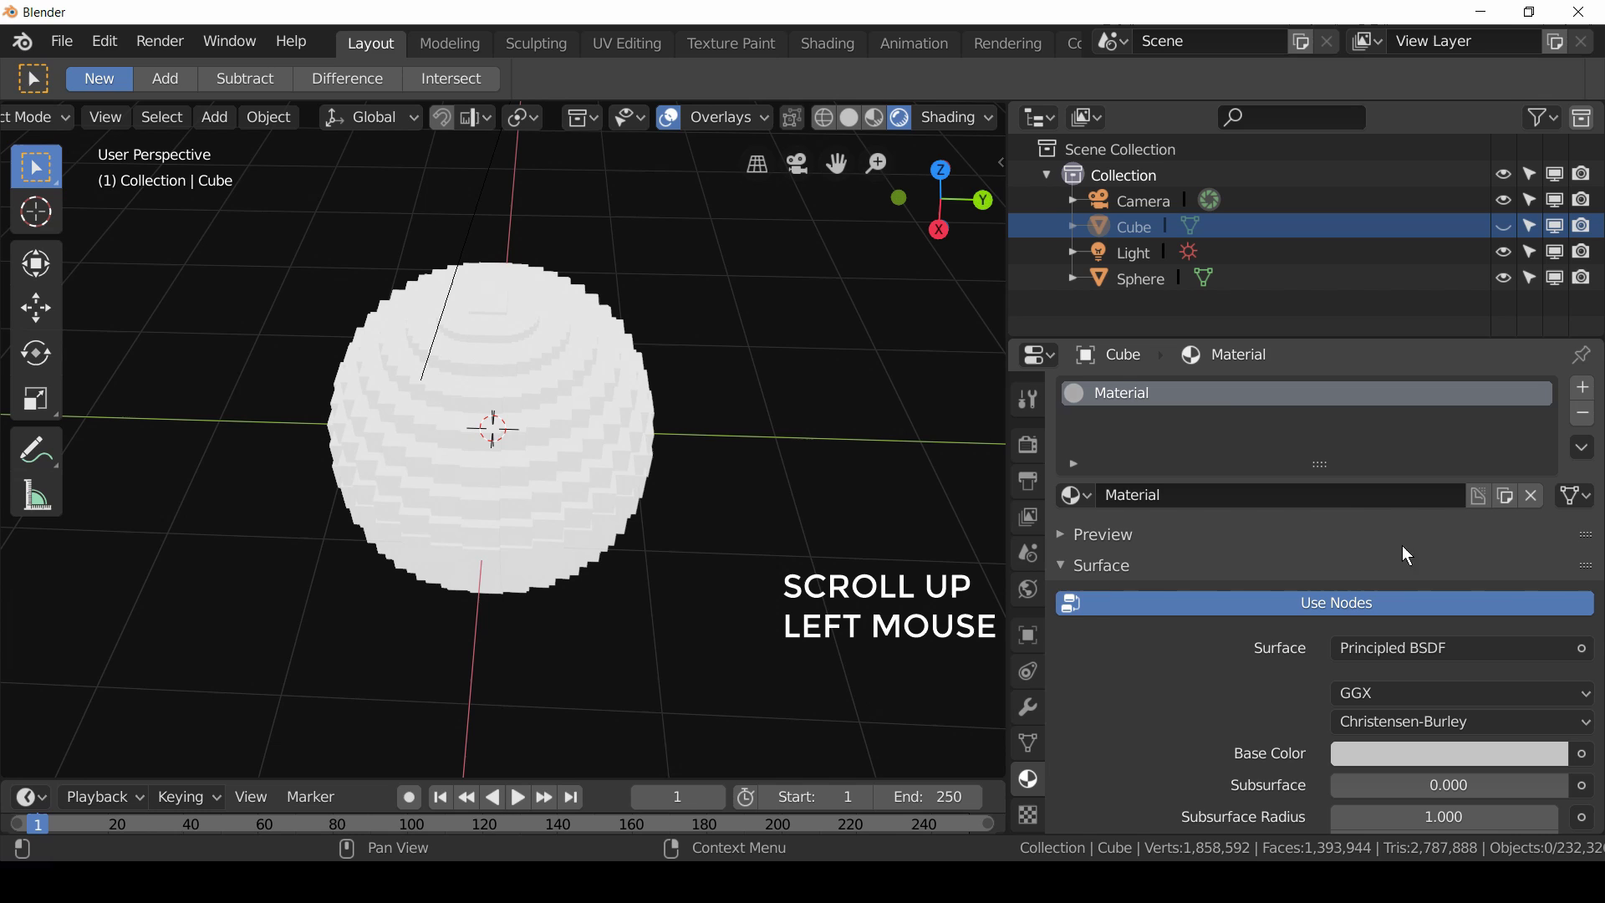
pyautogui.click(1076, 495)
pyautogui.click(1158, 562)
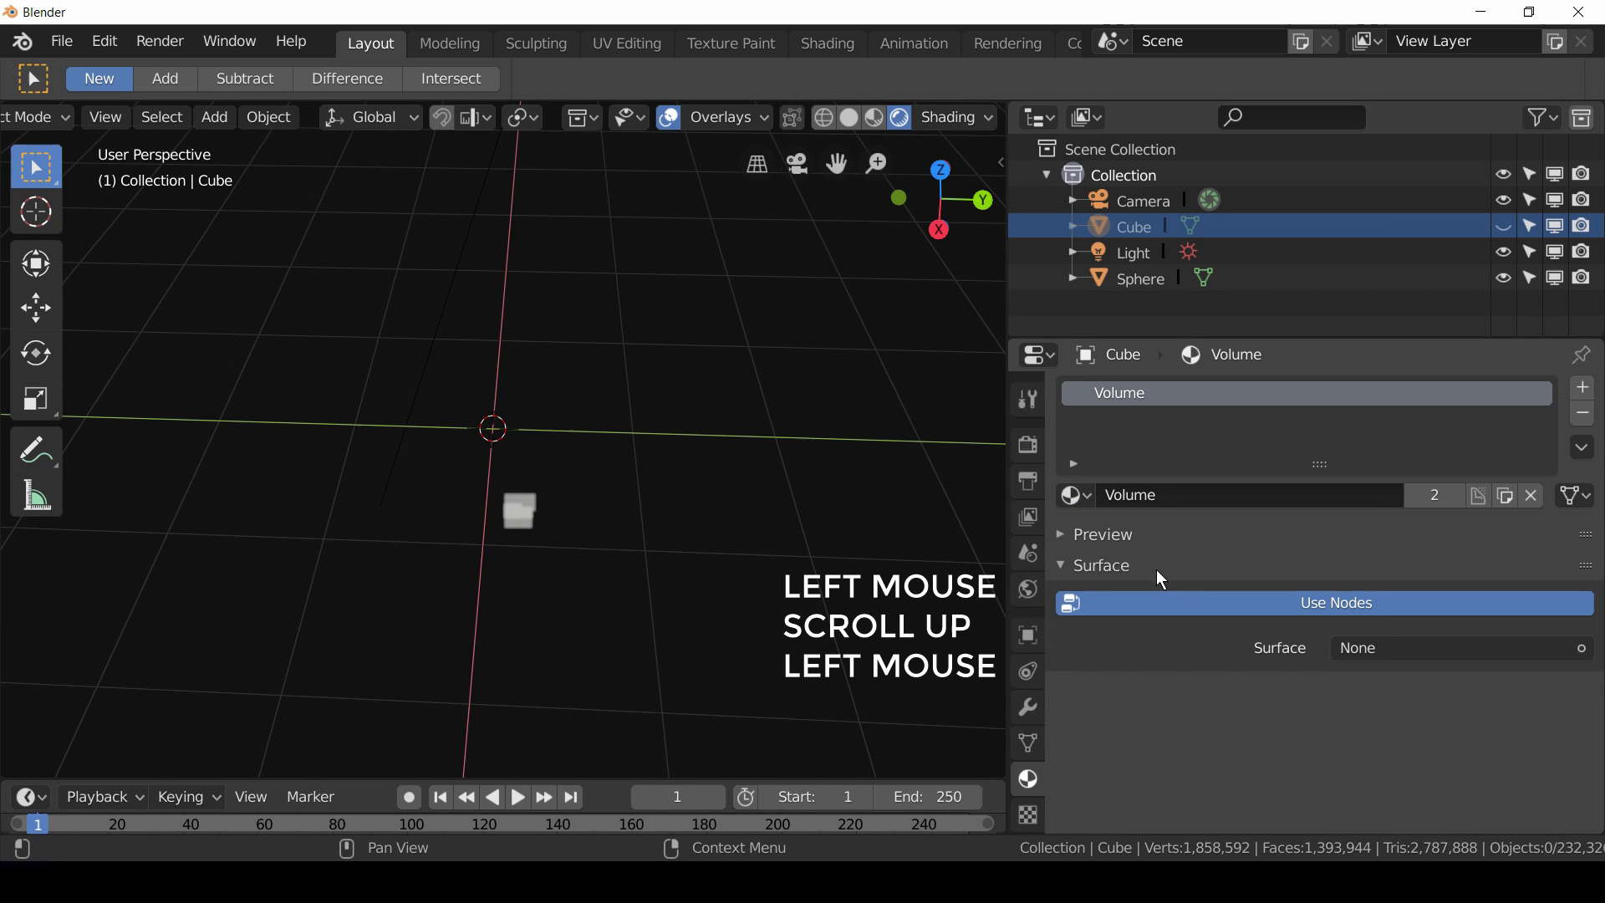
pyautogui.moveTo(565, 617); pyautogui.dragTo(594, 535, button='middle')
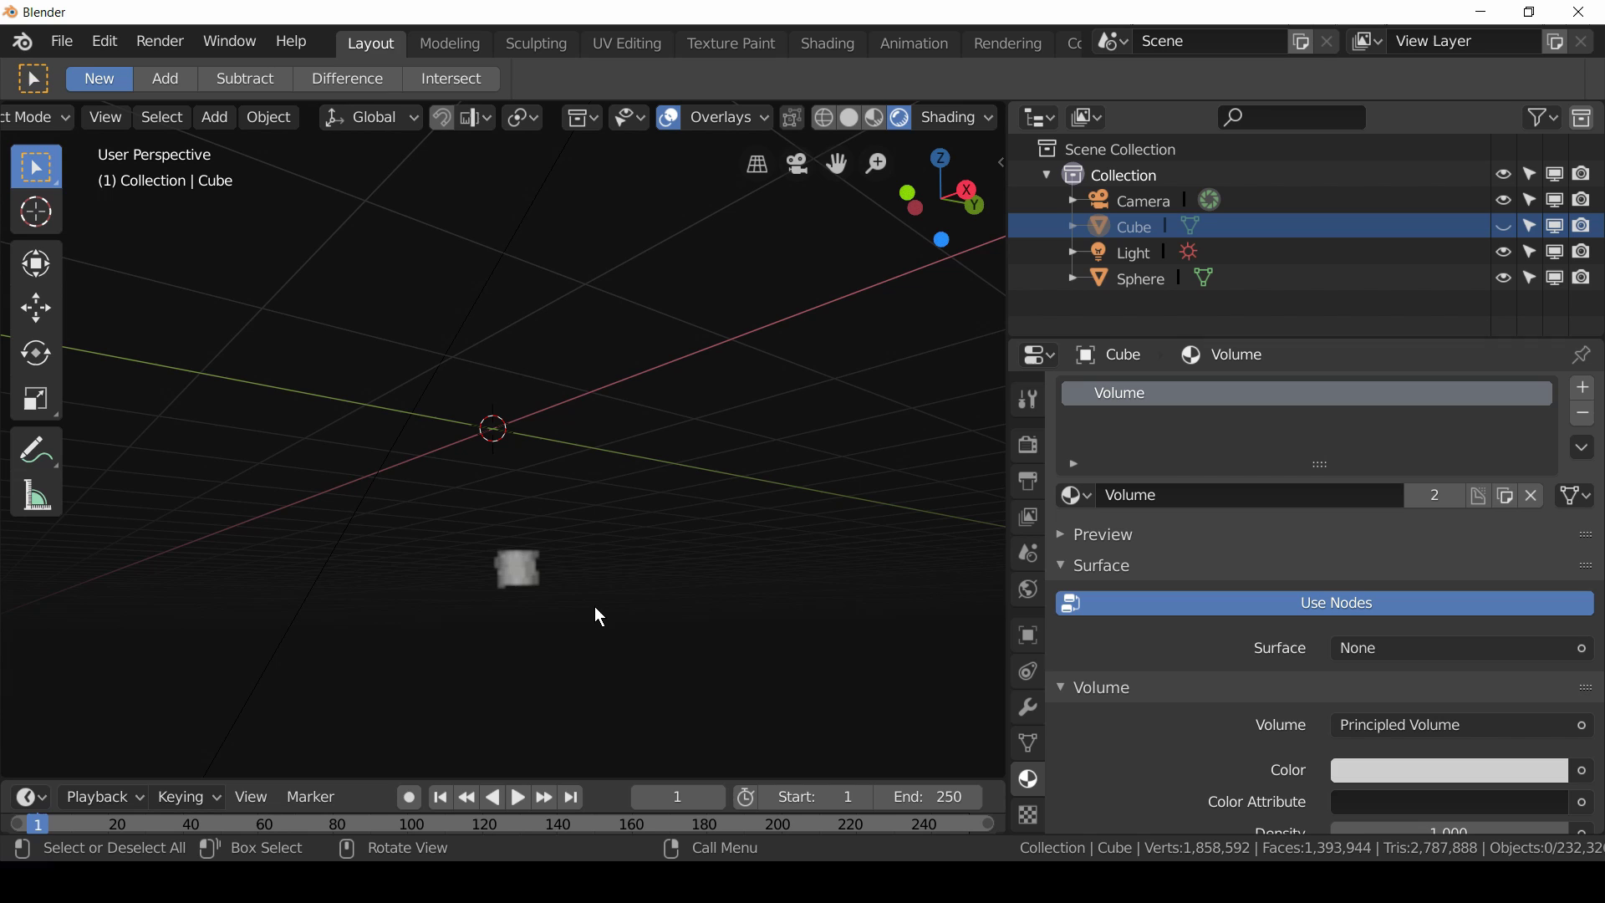
pyautogui.moveTo(795, 696); pyautogui.dragTo(800, 481, button='middle')
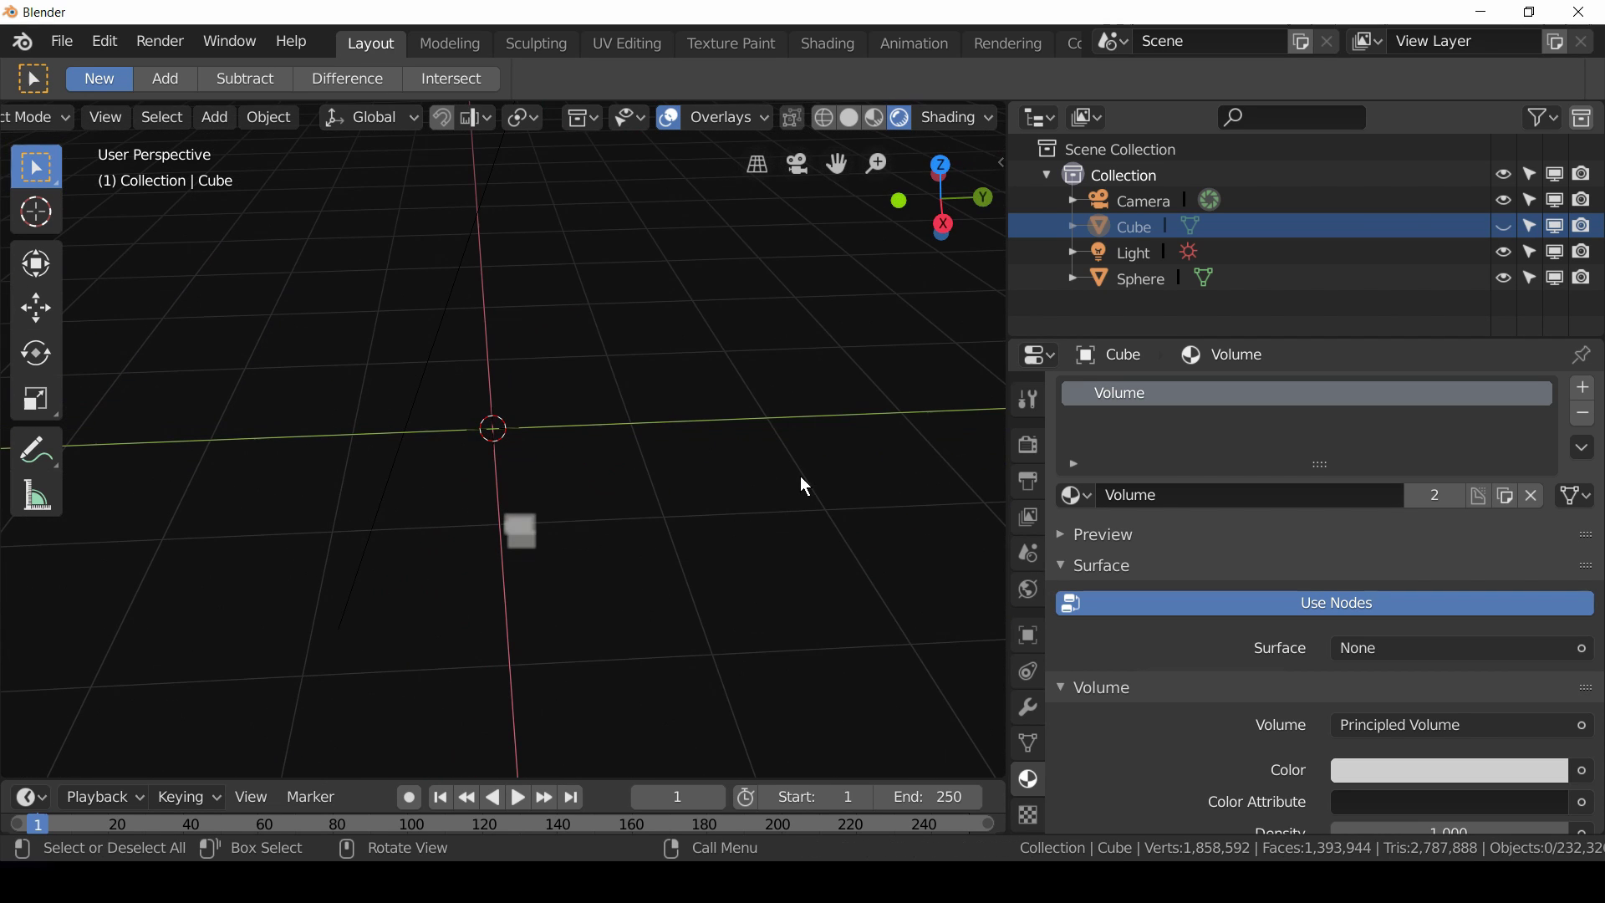
pyautogui.click(1104, 278)
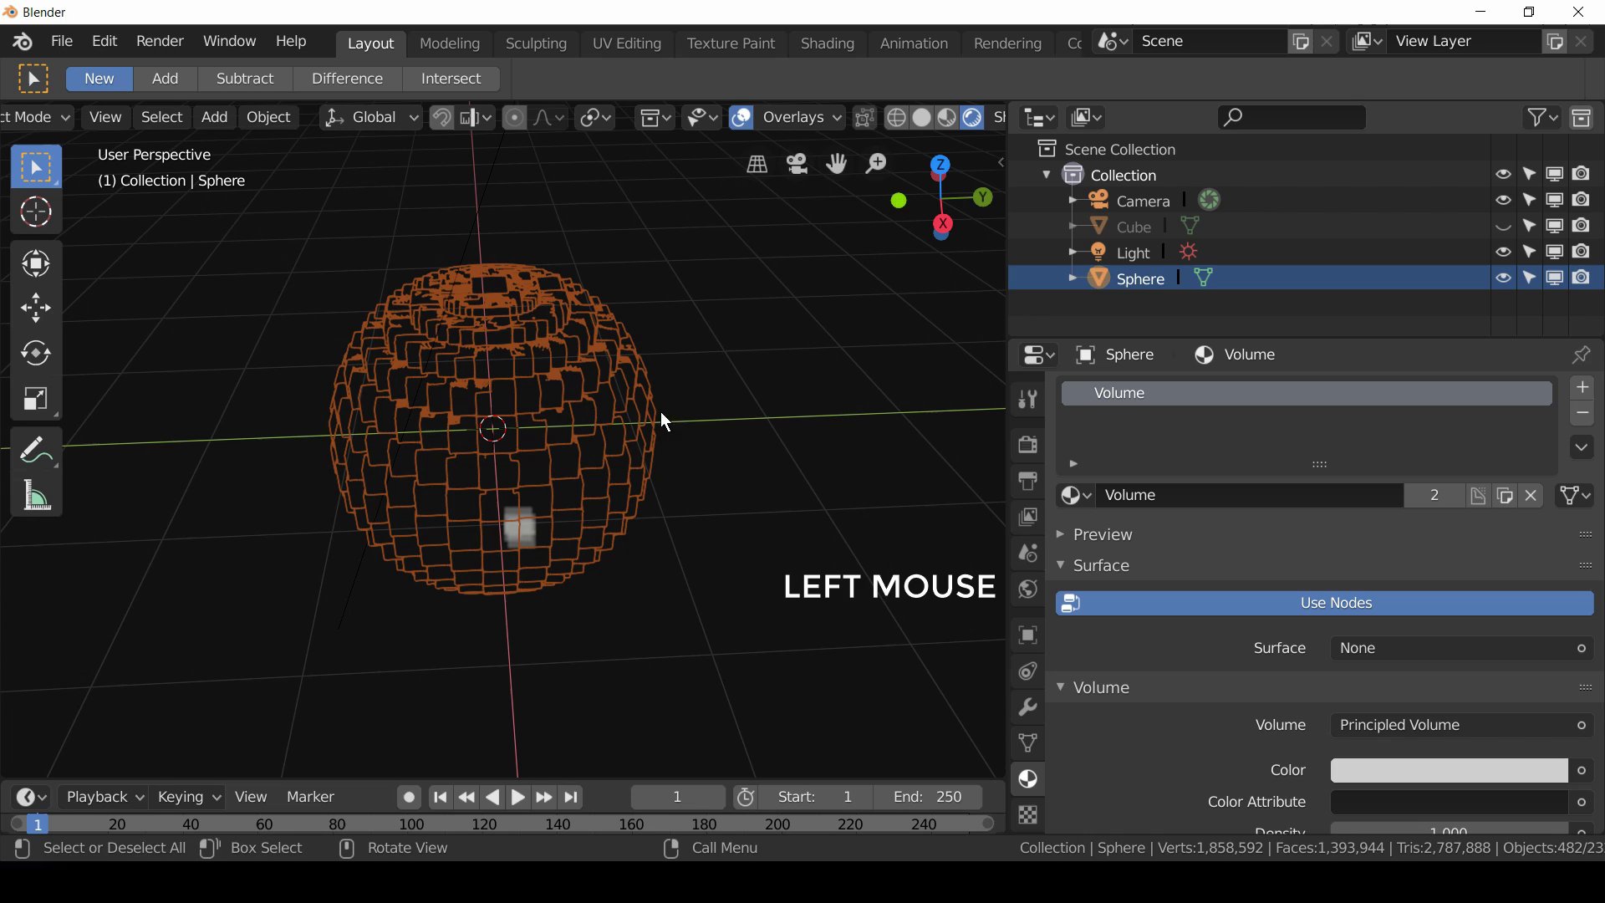
# - Apply Make Duplicates Real to the Sphere and browse the new Cube.001 onward objects in the Outliner
pyautogui.click(269, 117)
pyautogui.moveTo(469, 253)
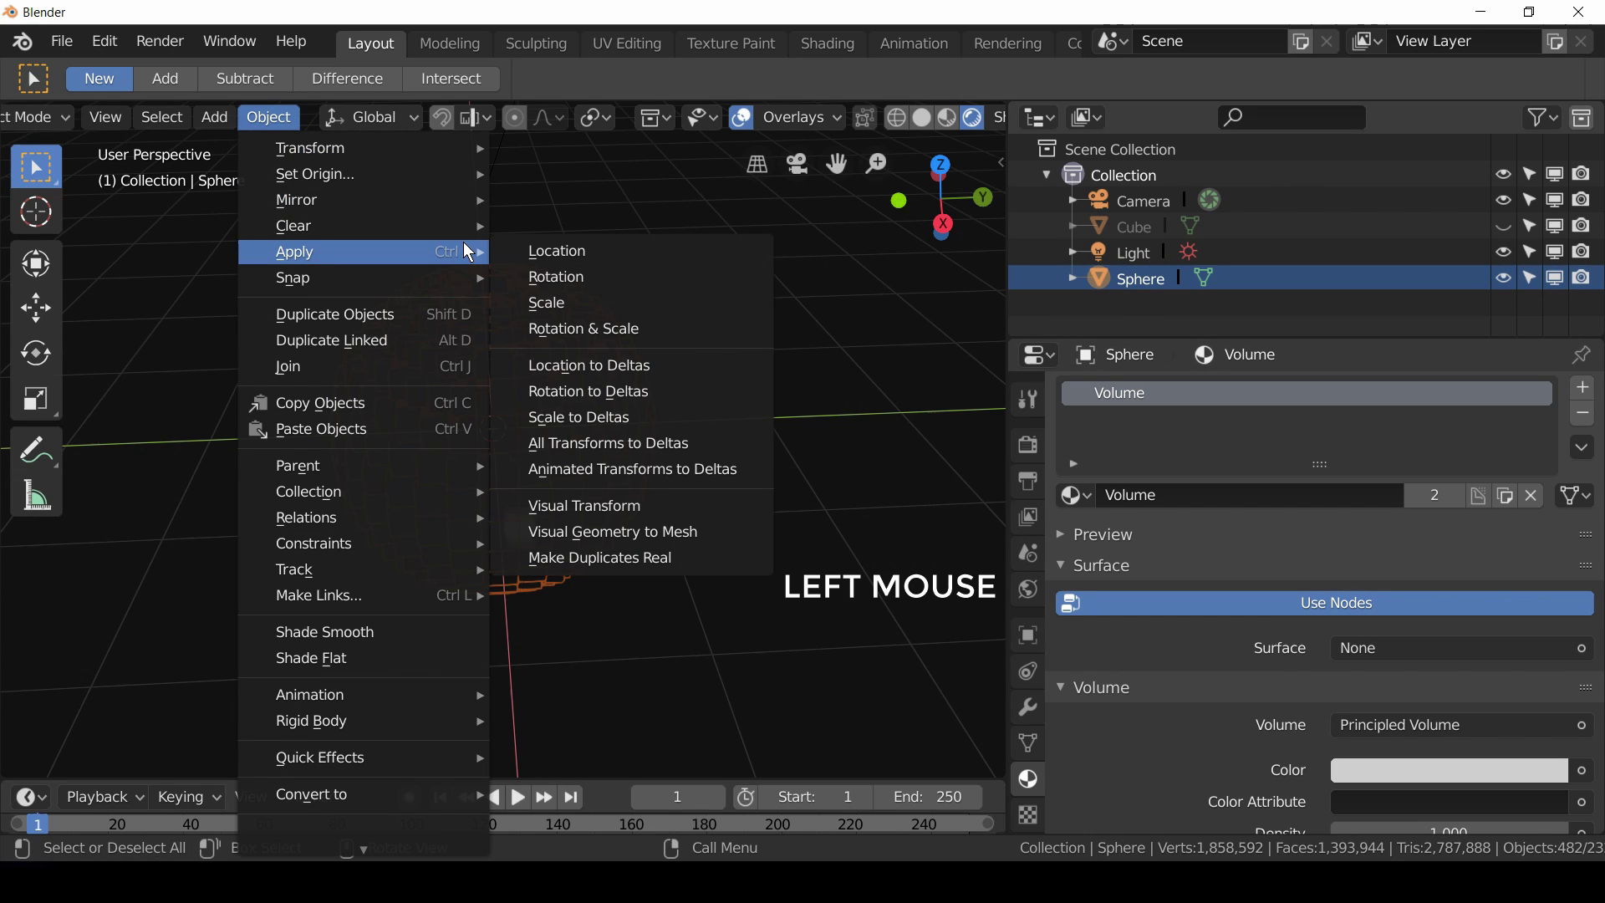
pyautogui.click(734, 563)
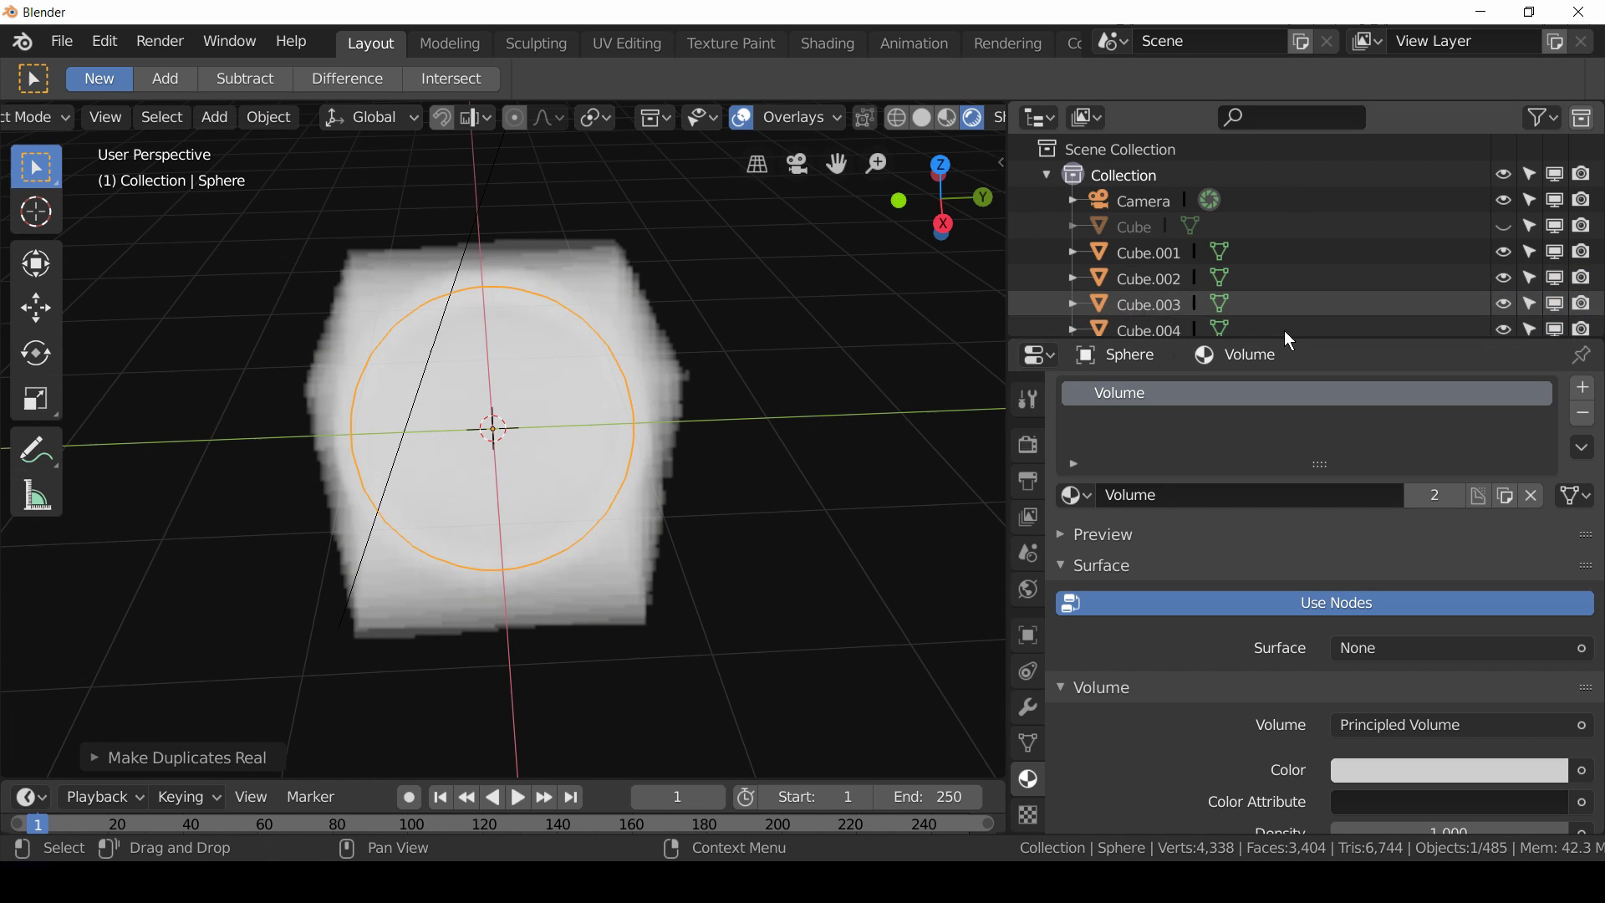
pyautogui.scroll(-12, 1336, 264)
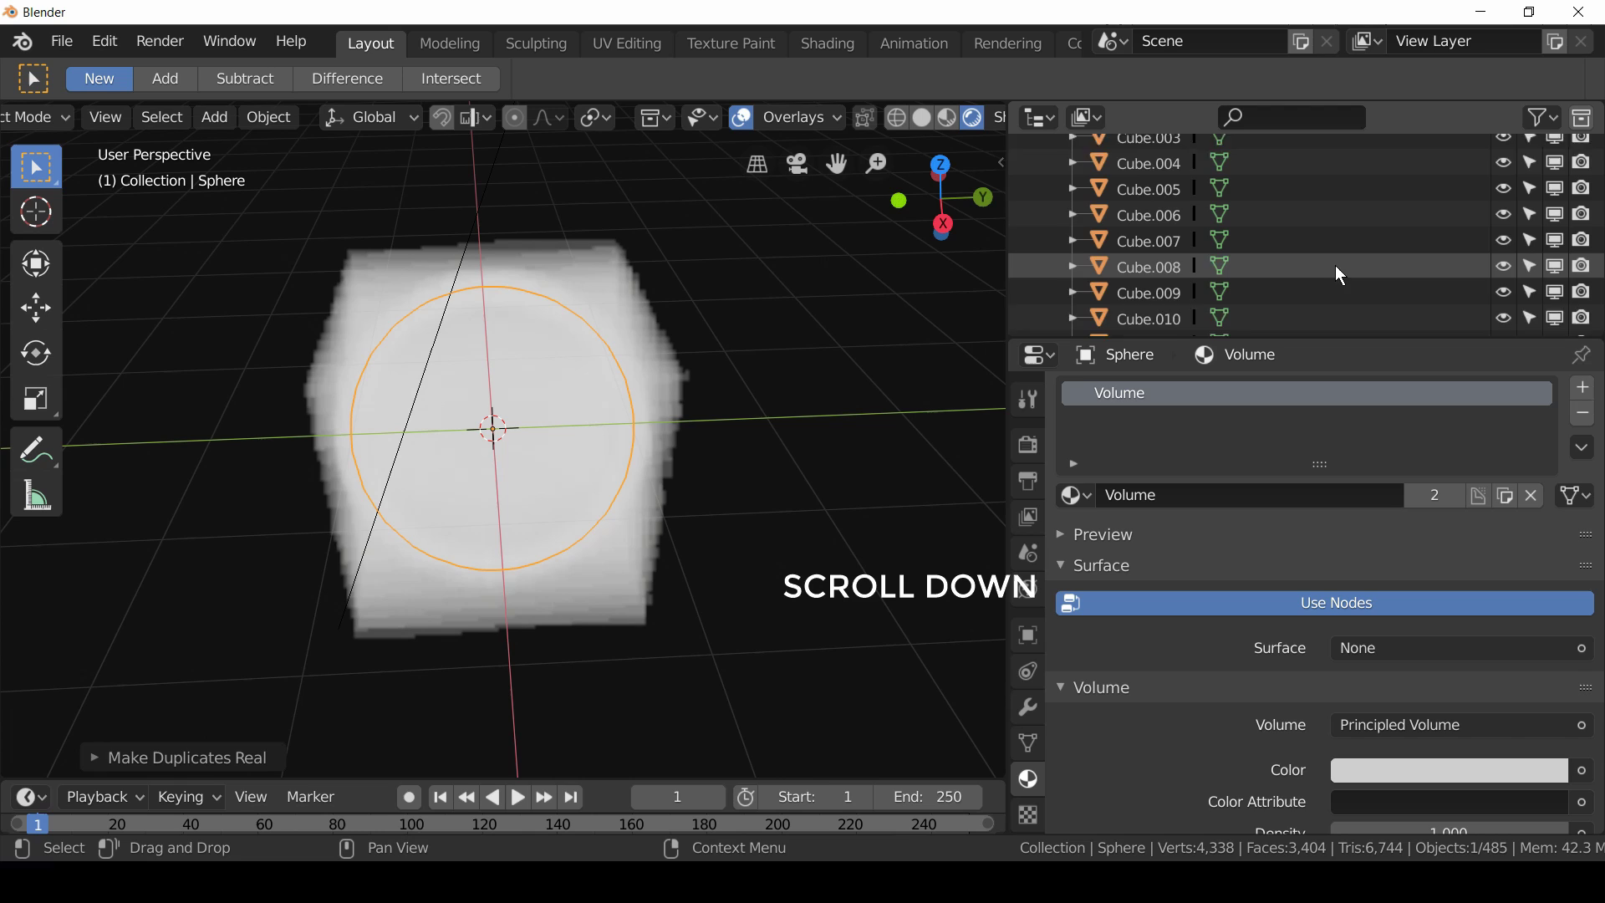
pyautogui.scroll(-16, 1357, 280)
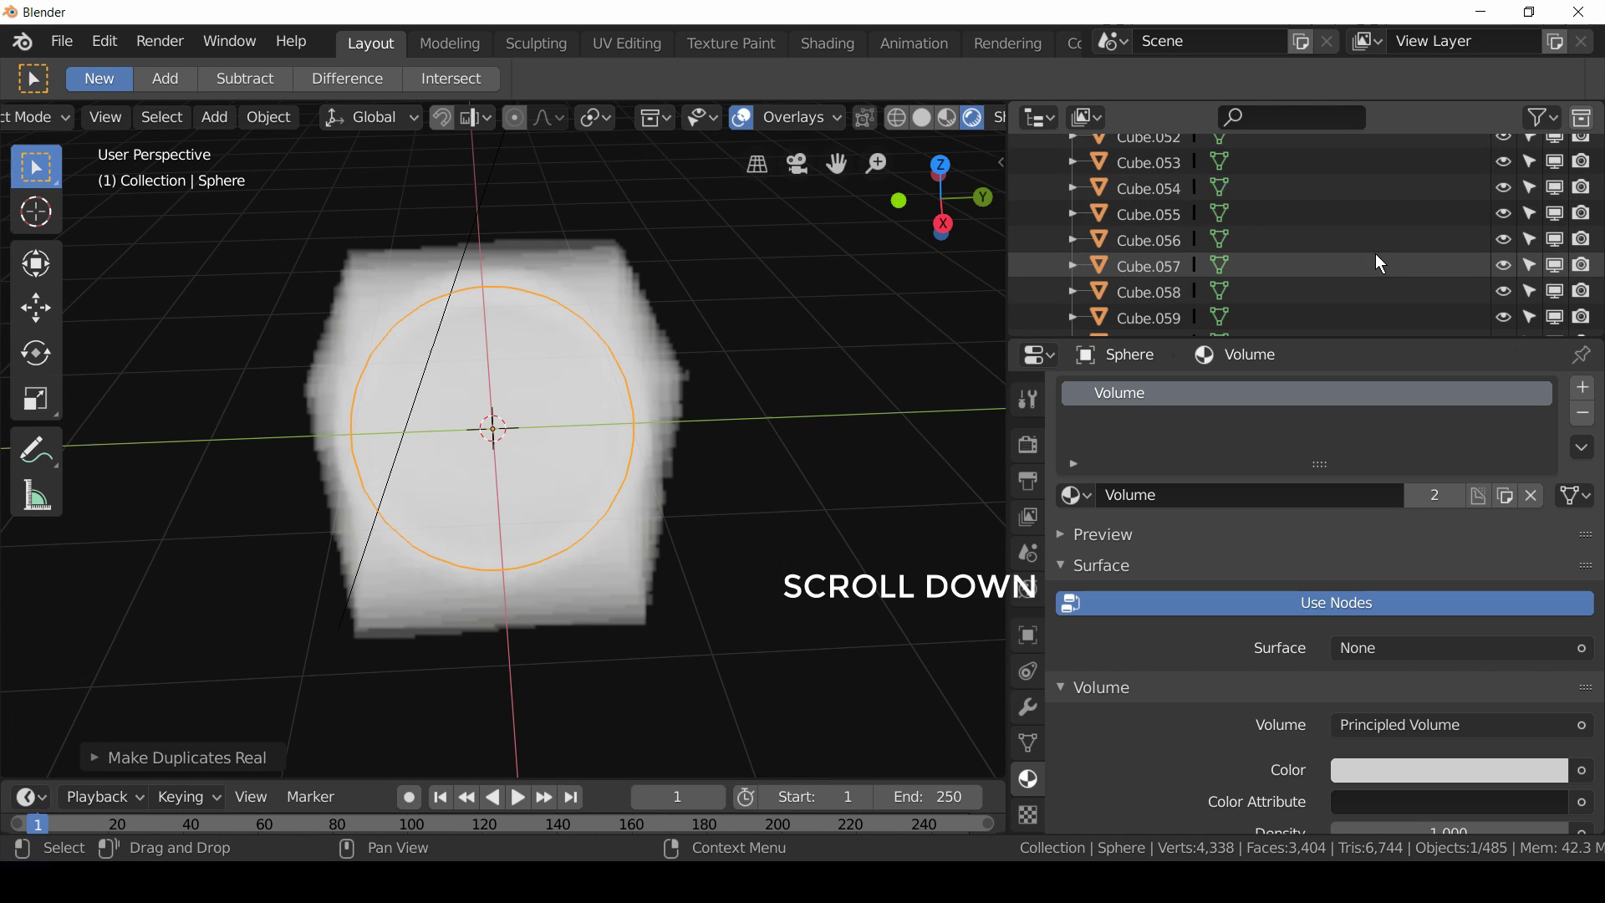
pyautogui.scroll(-6, 1368, 249)
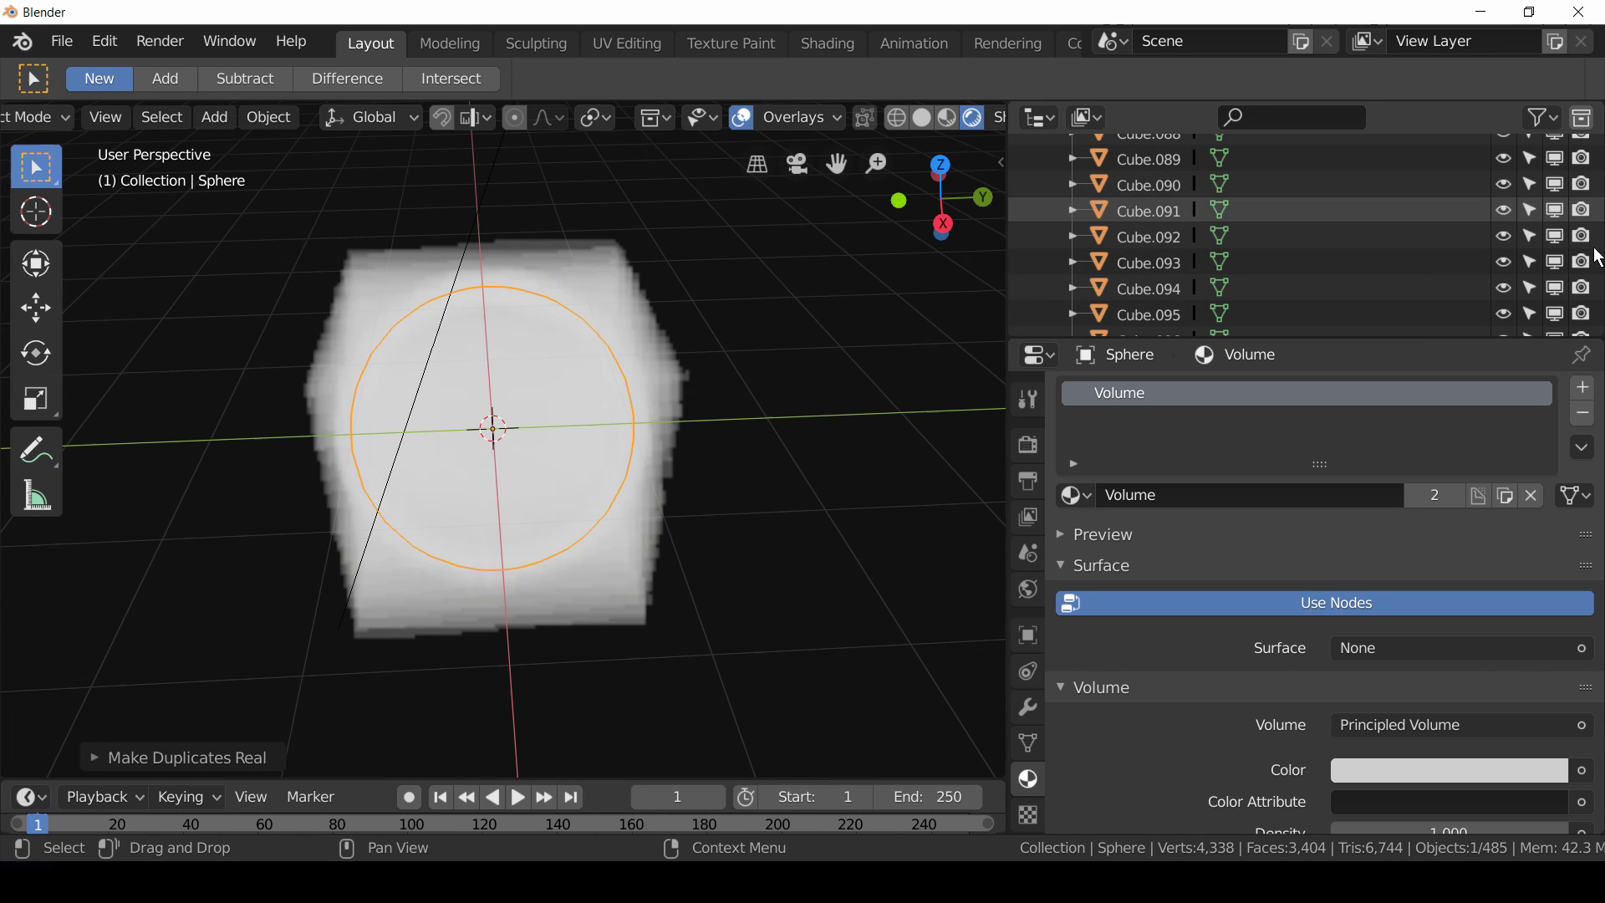
# - Filter the Outliner by 'sp', hide the Sphere mesh, and orbit around the volumetric cloud
pyautogui.click(1314, 116)
pyautogui.write('sph')
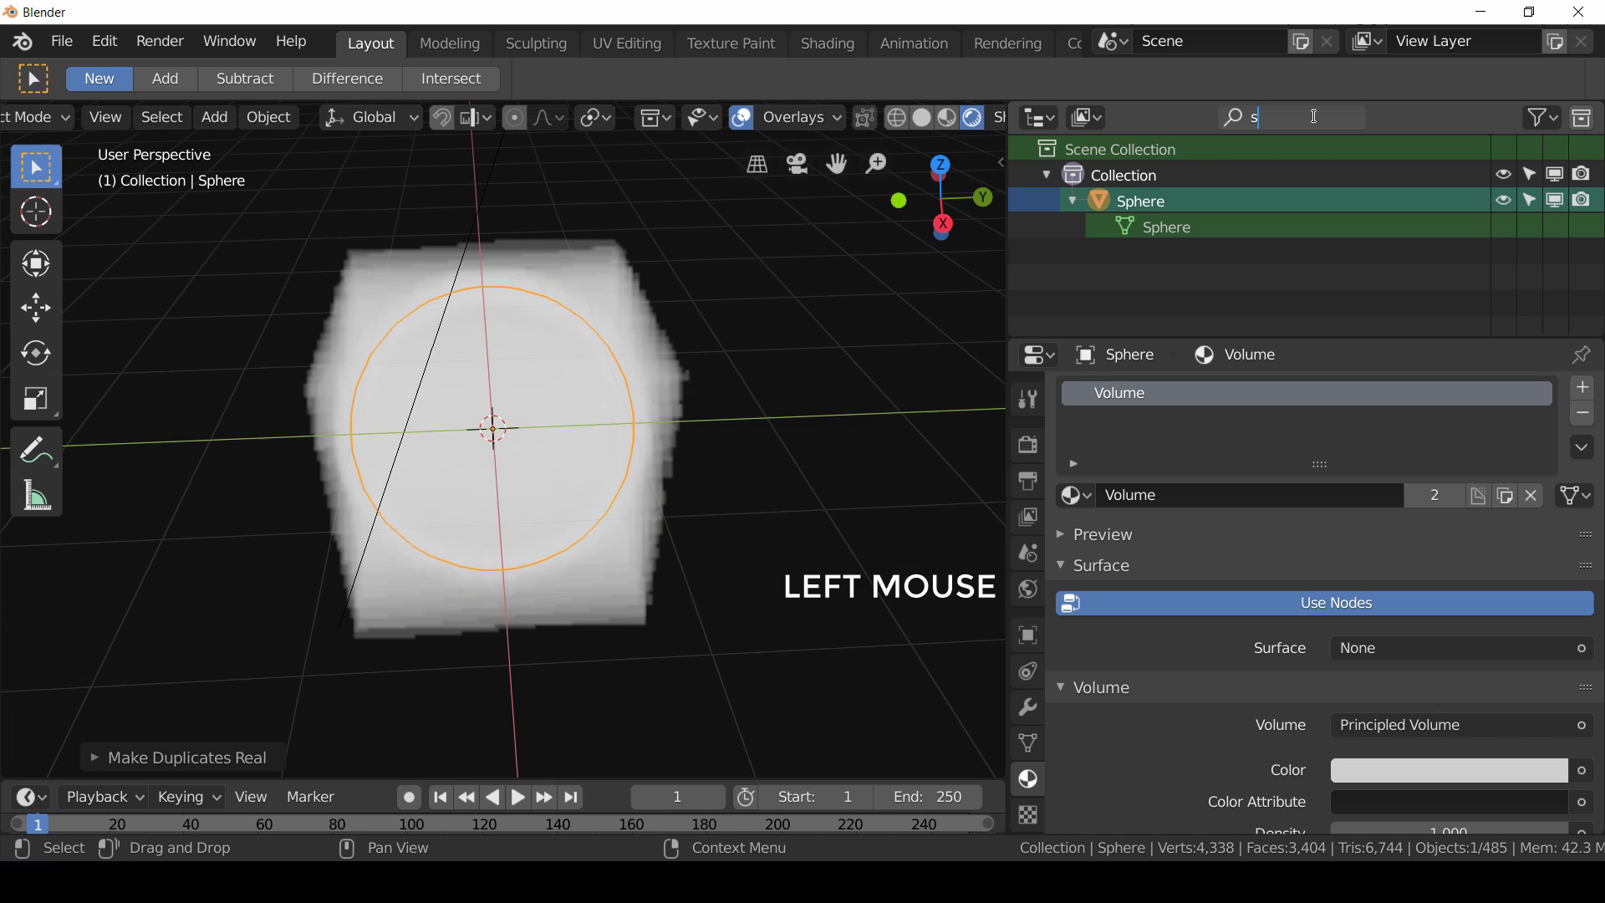
pyautogui.click(1505, 199)
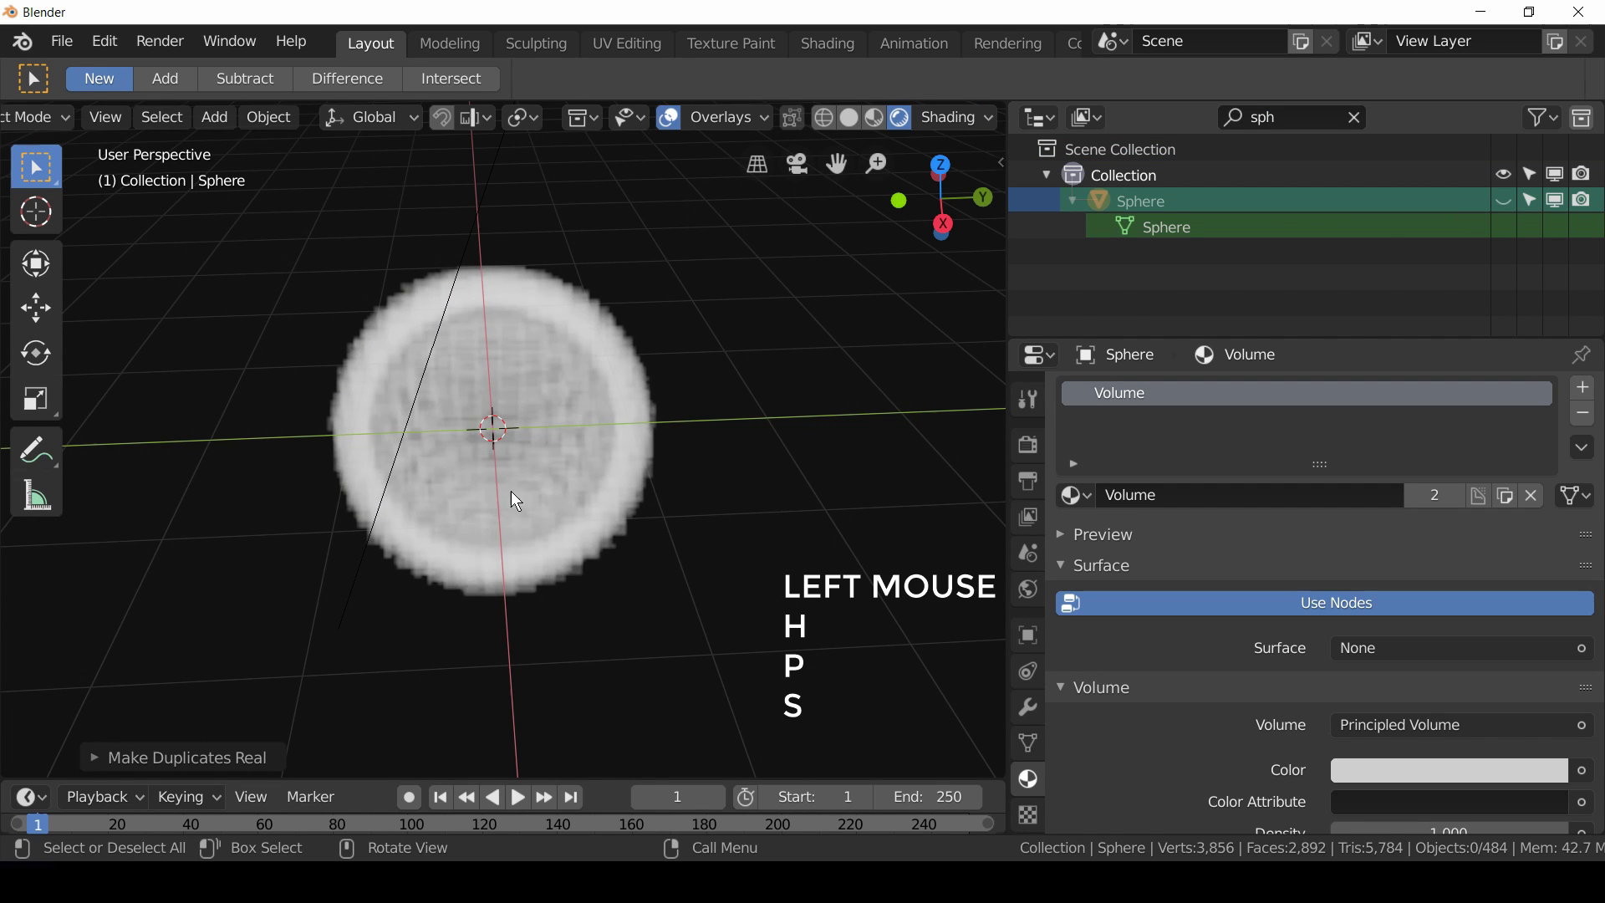
pyautogui.moveTo(516, 500); pyautogui.dragTo(725, 463, button='middle')
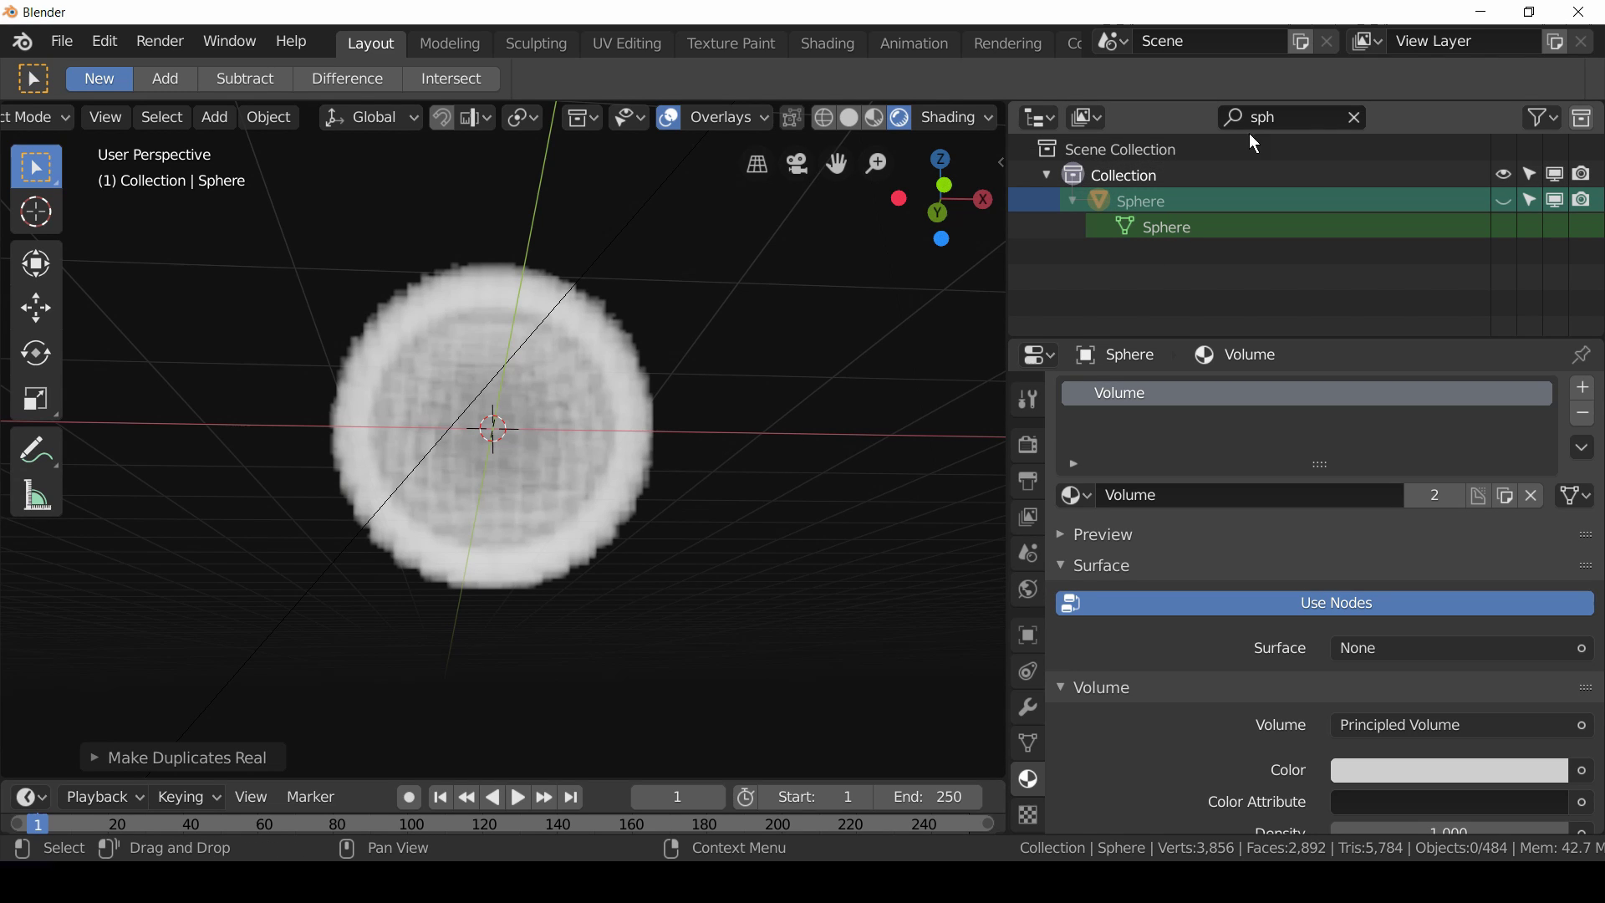
# - Clear the Outliner filter, browse the full list of 484 objects, and view the cloud from above
pyautogui.click(1356, 118)
pyautogui.scroll(-5, 1313, 285)
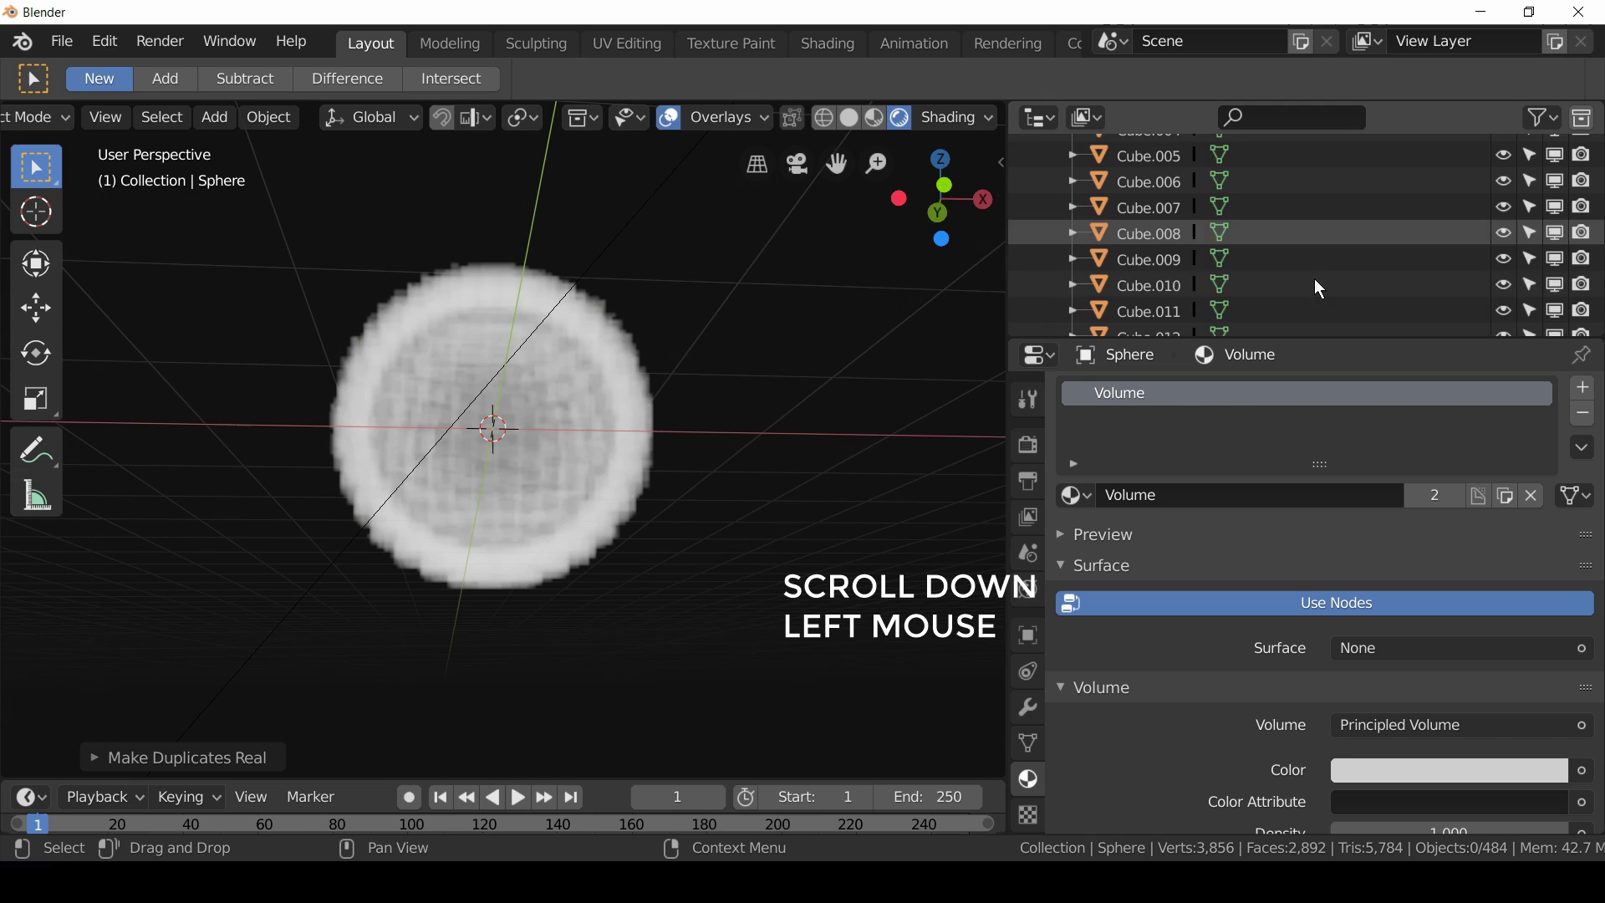
pyautogui.scroll(-20, 1396, 267)
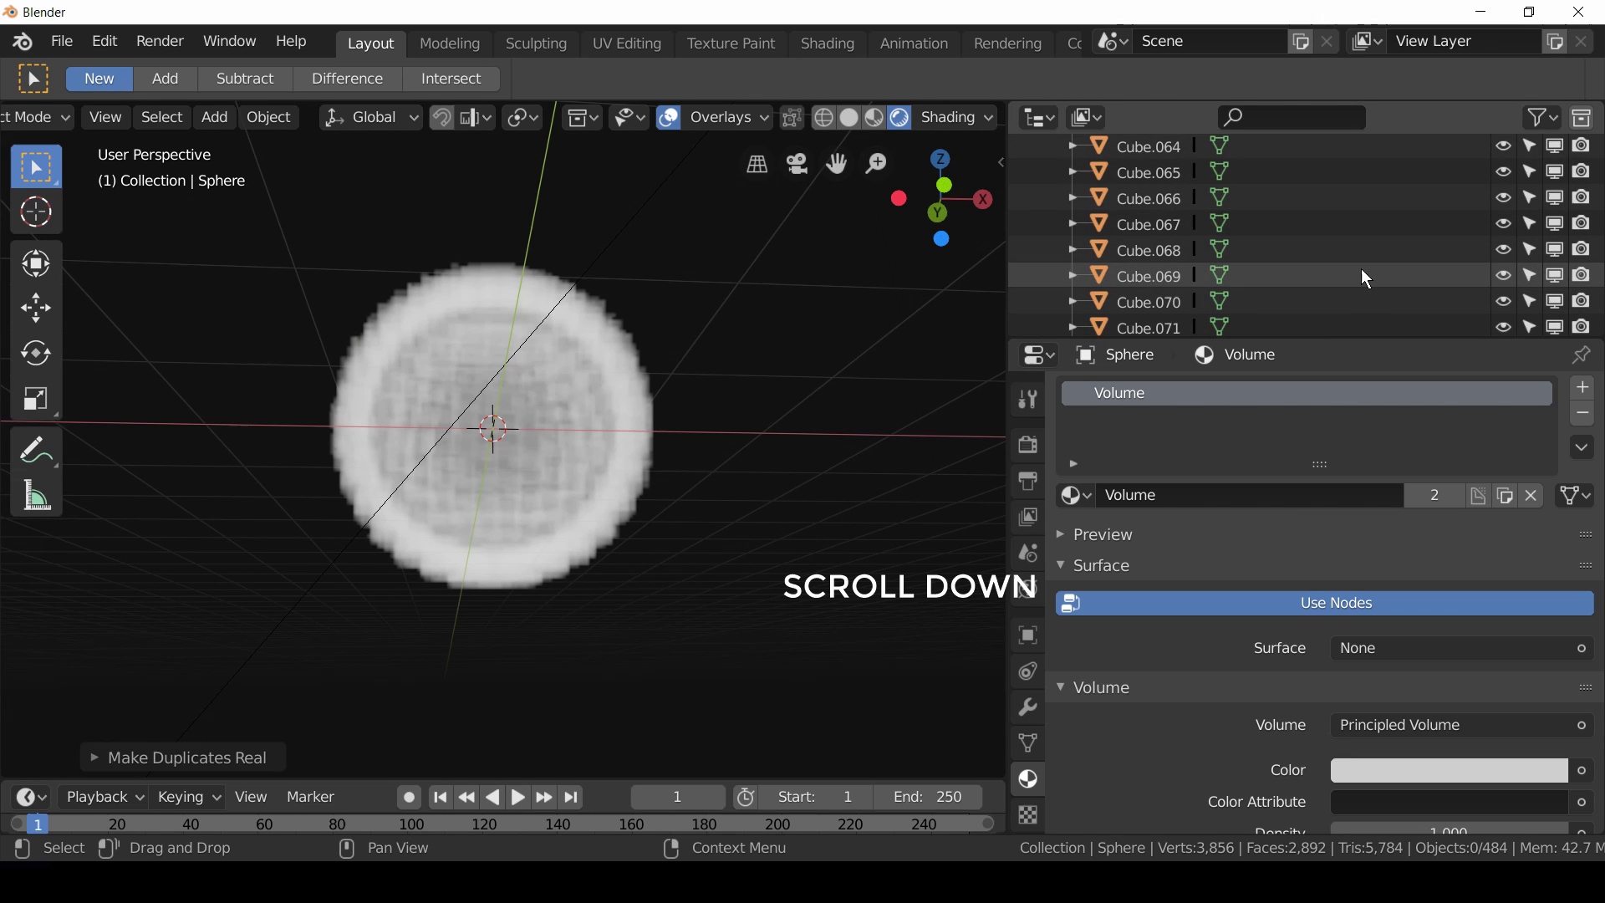
pyautogui.scroll(-19, 1371, 280)
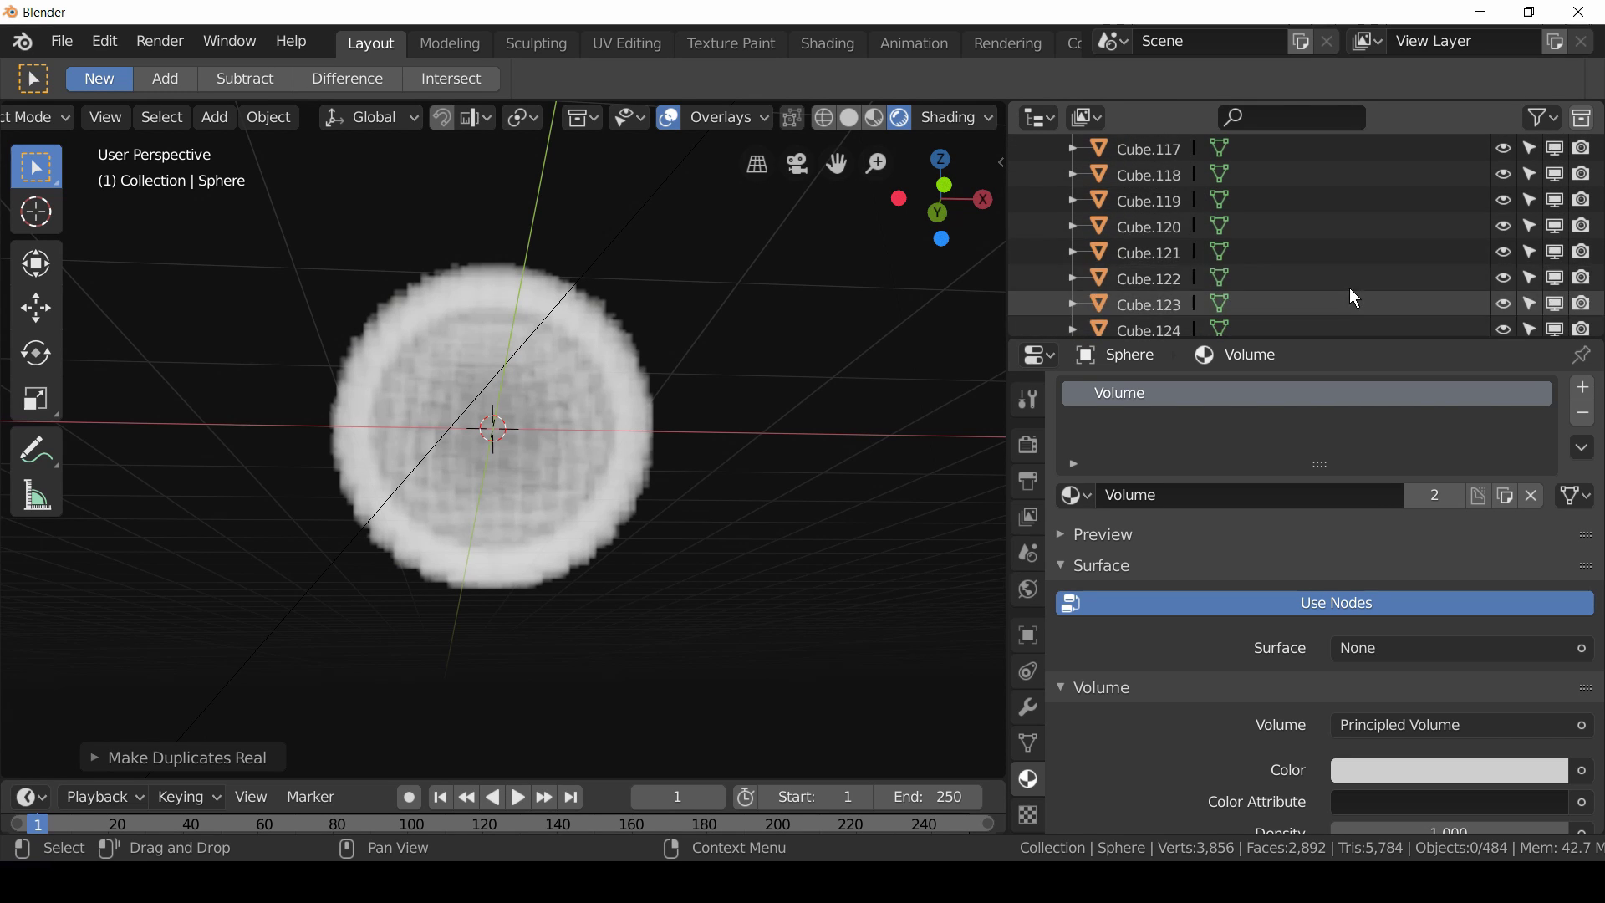
pyautogui.scroll(-17, 1358, 280)
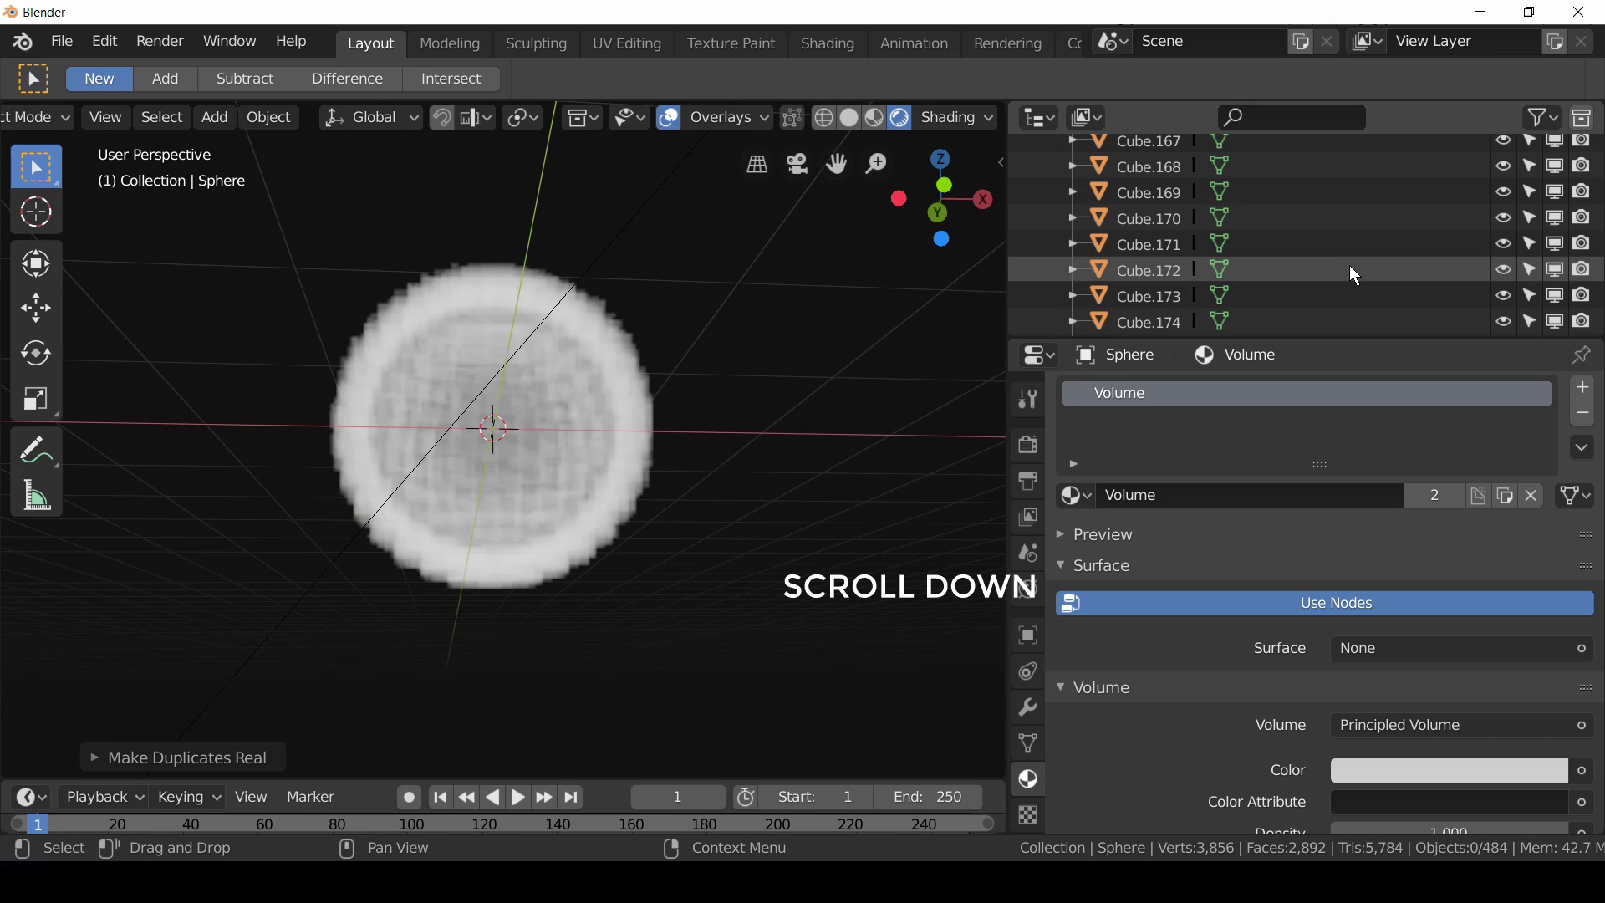
pyautogui.scroll(-20, 1332, 284)
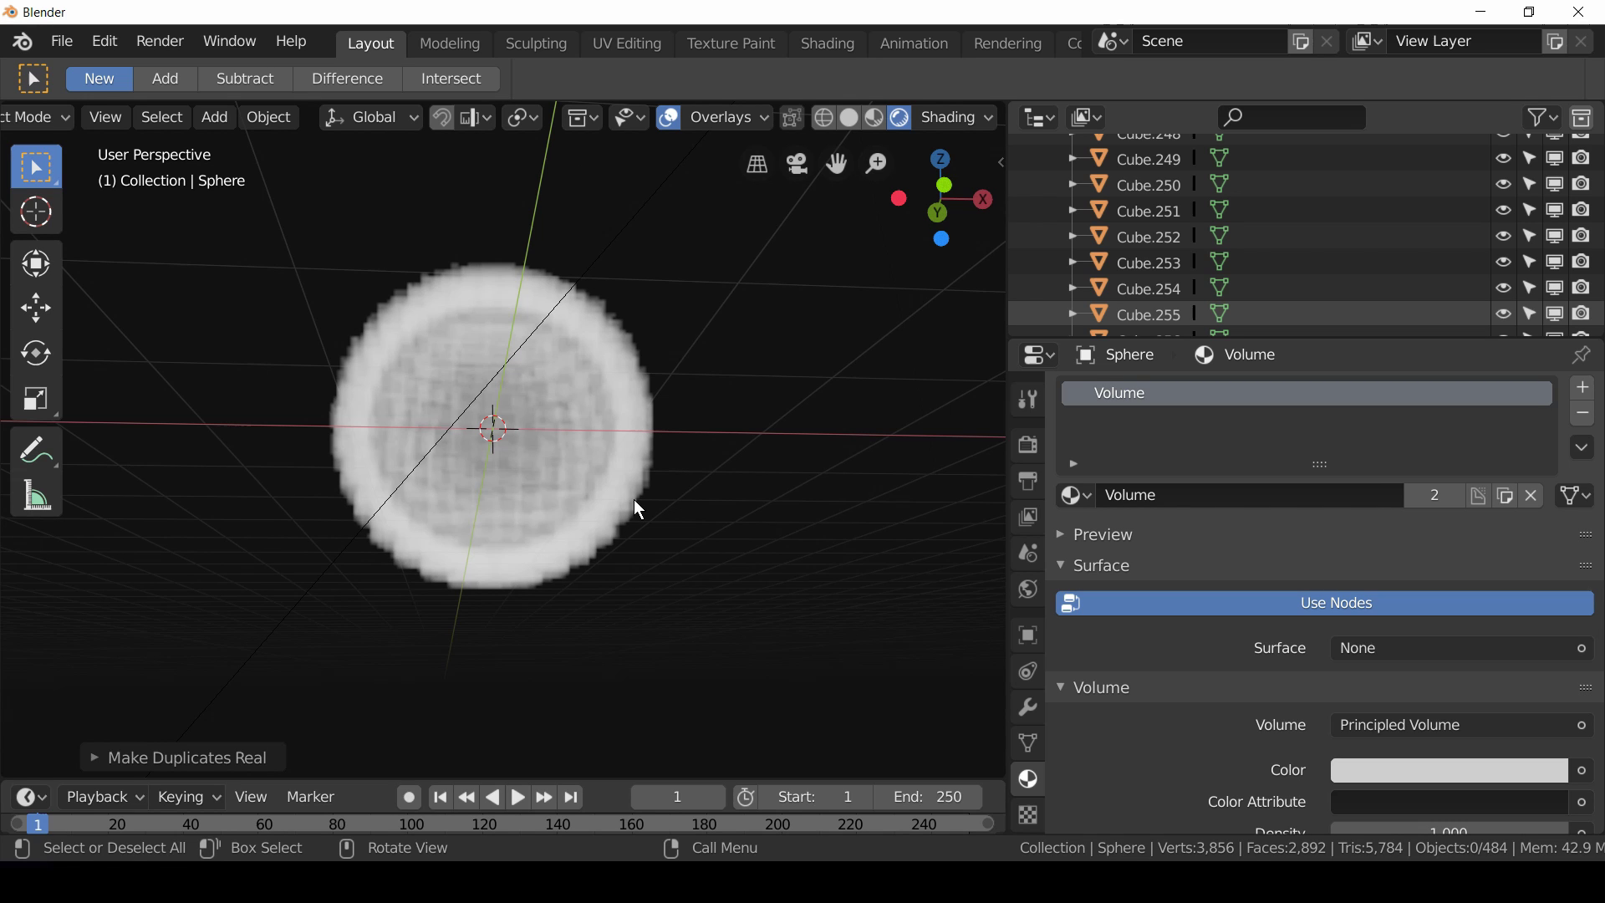
pyautogui.scroll(-10, 748, 475)
pyautogui.moveTo(710, 329); pyautogui.dragTo(549, 484, button='middle')
pyautogui.scroll(8, 550, 479)
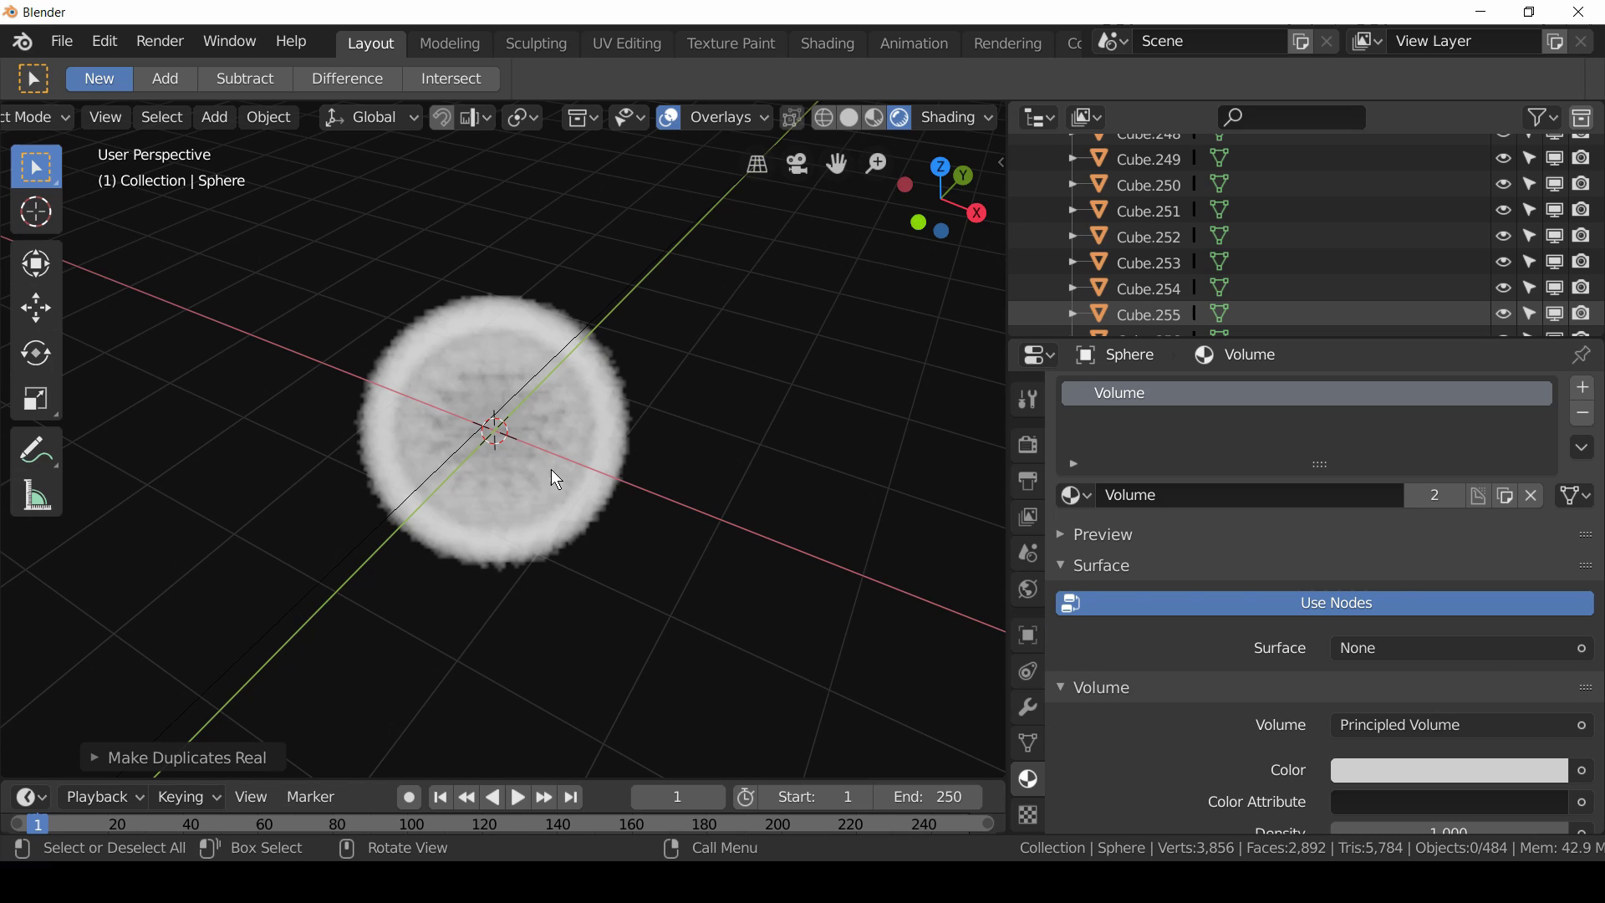